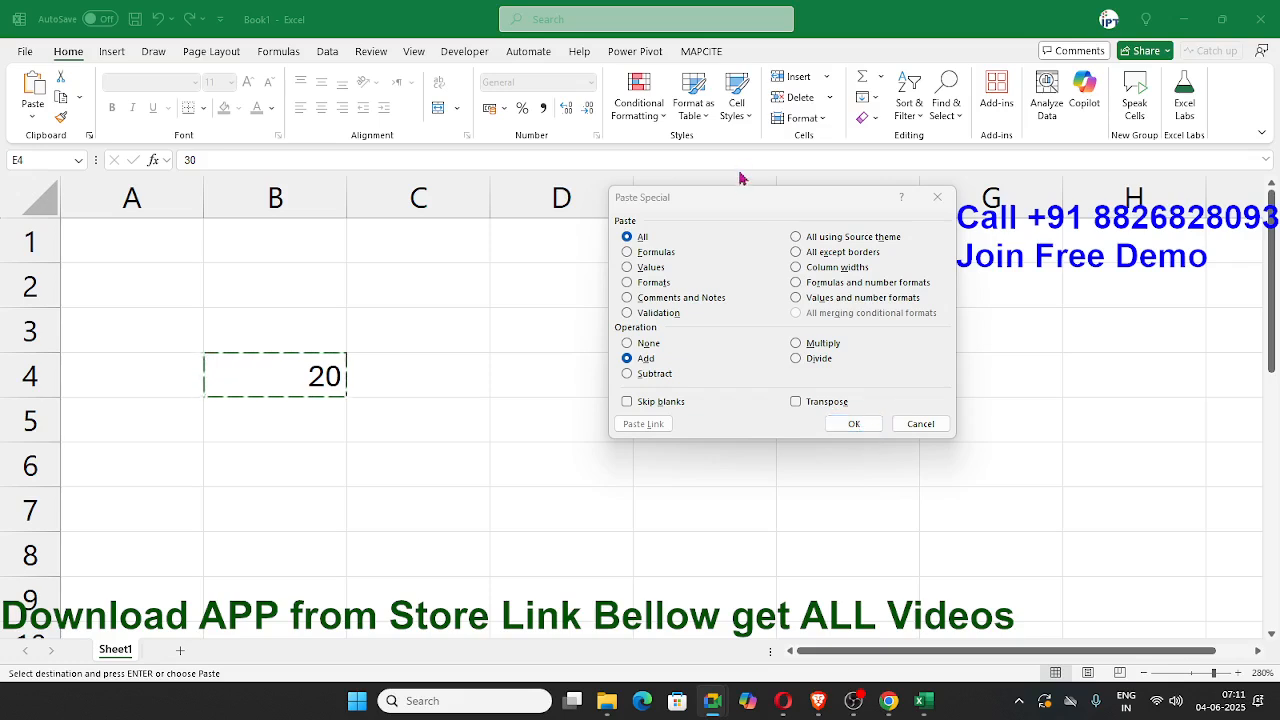
Step: Add the copied B4 value to cell E4 with Paste Special, and multiply E4 by the same copied value
{"action": "left_click_drag", "start_coordinate": [745, 198], "coordinate": [905, 231]}
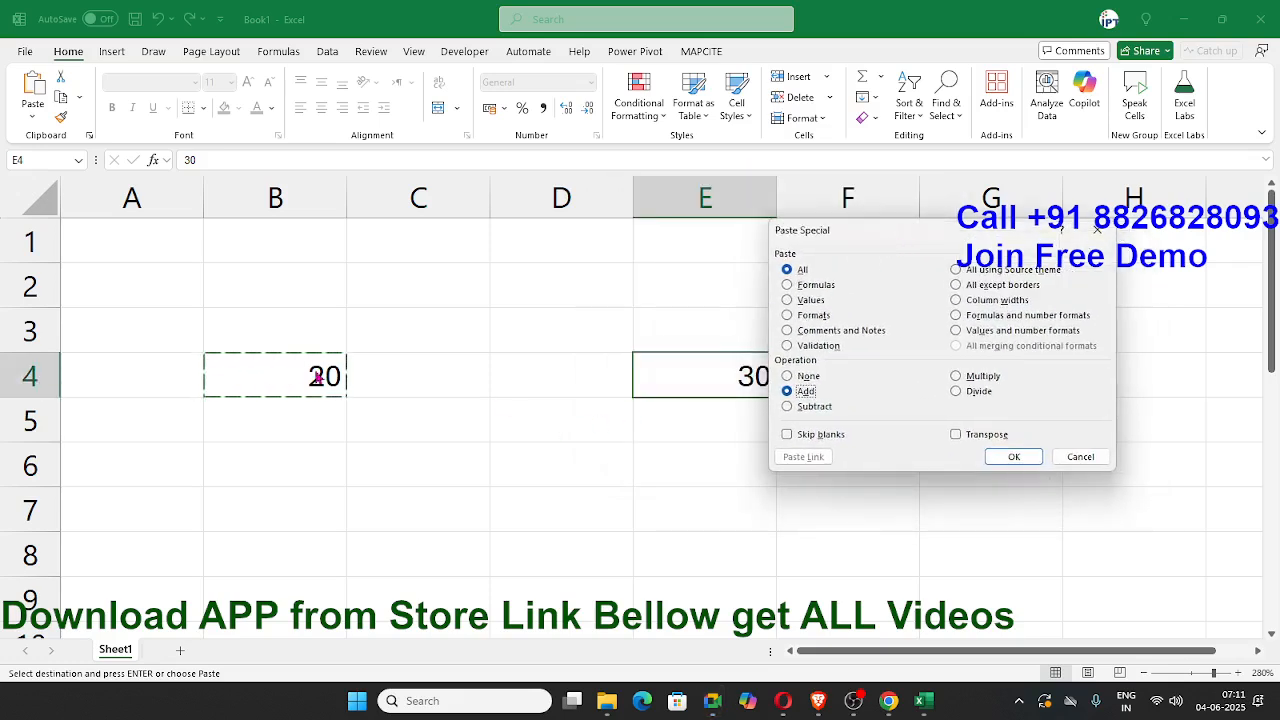
{"action": "left_click", "coordinate": [1009, 458]}
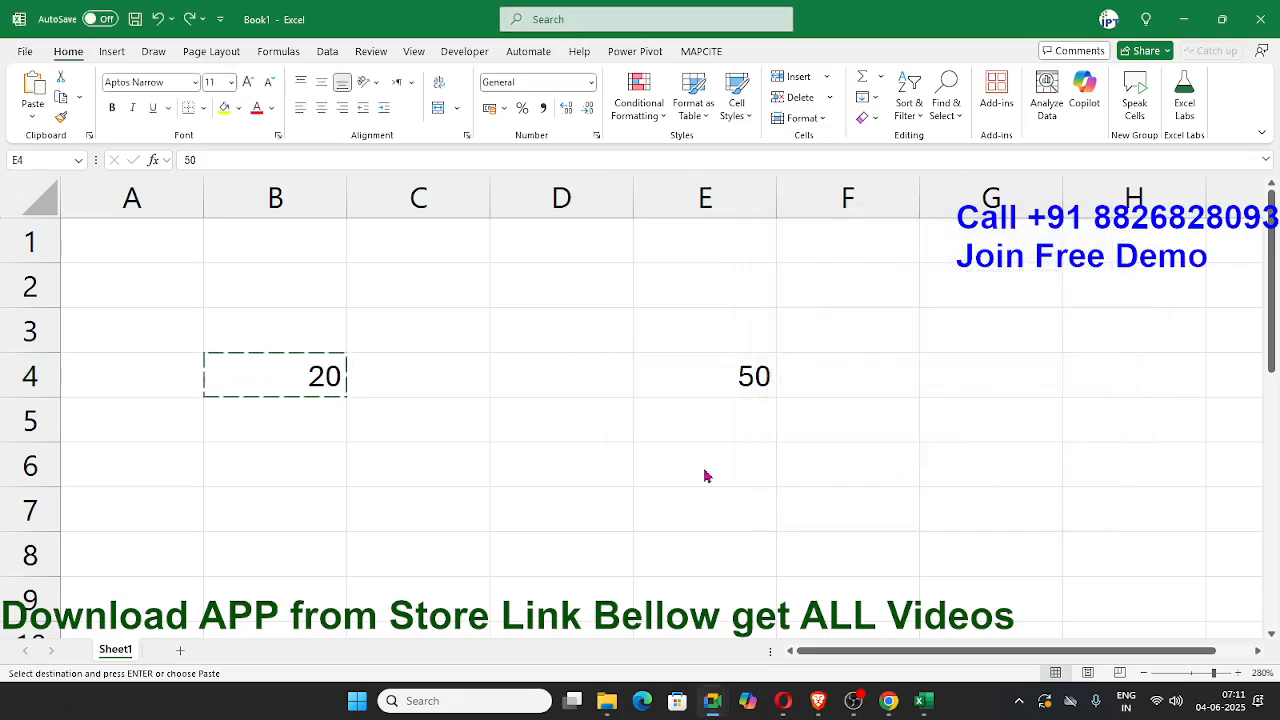
{"action": "right_click", "coordinate": [688, 389]}
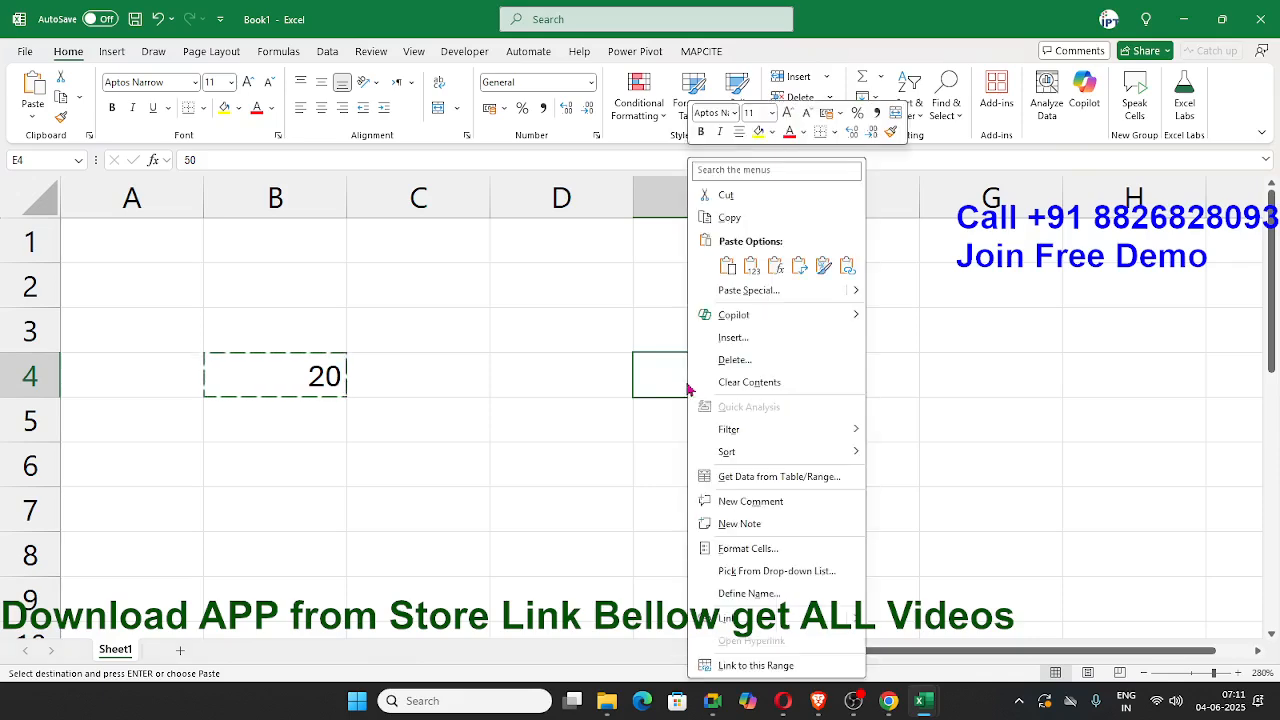
{"action": "left_click", "coordinate": [746, 296]}
{"action": "left_click_drag", "start_coordinate": [661, 212], "coordinate": [927, 243]}
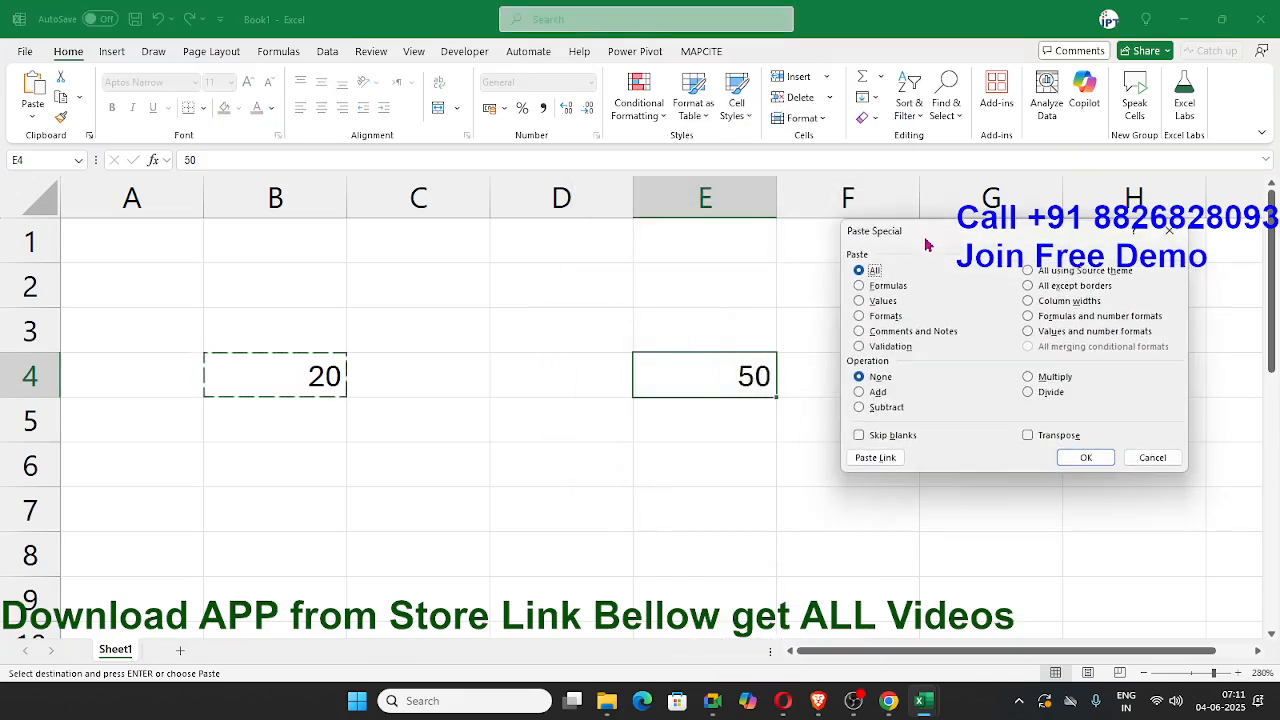
{"action": "left_click", "coordinate": [1038, 381]}
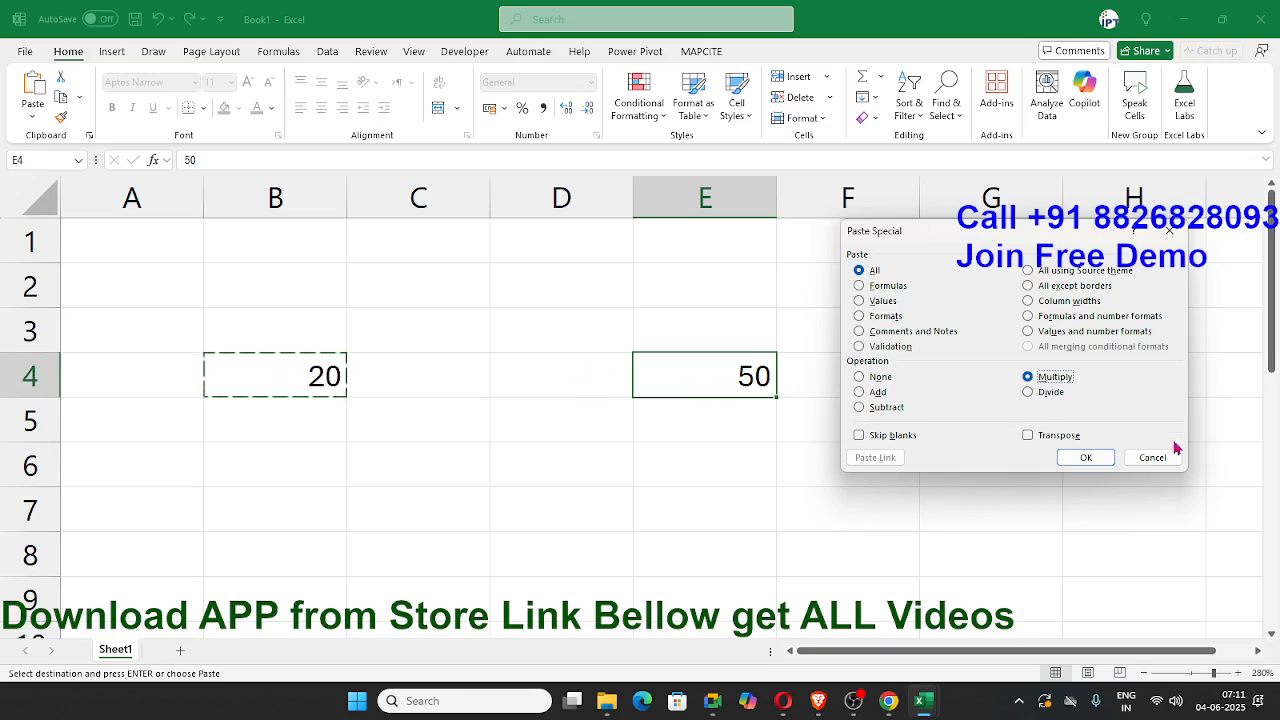
{"action": "left_click", "coordinate": [1085, 457]}
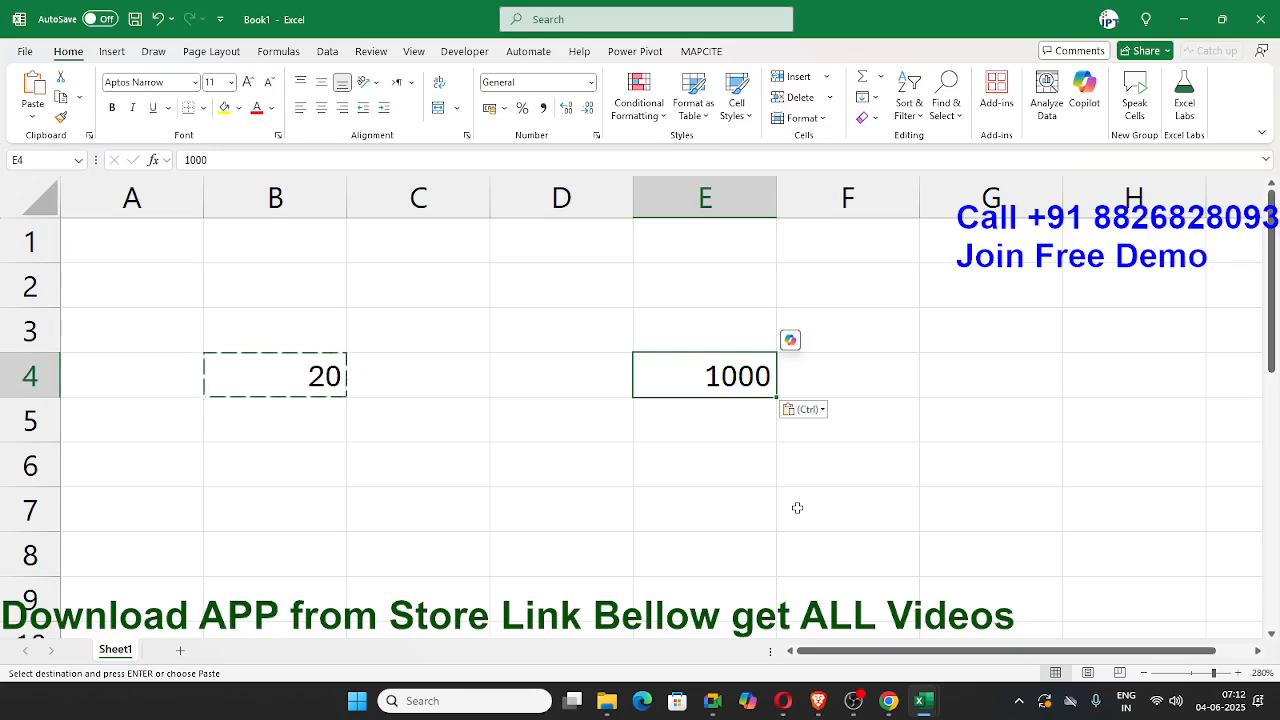
Step: Add a new worksheet and enter 20% in cell A1
{"action": "left_click", "coordinate": [180, 651]}
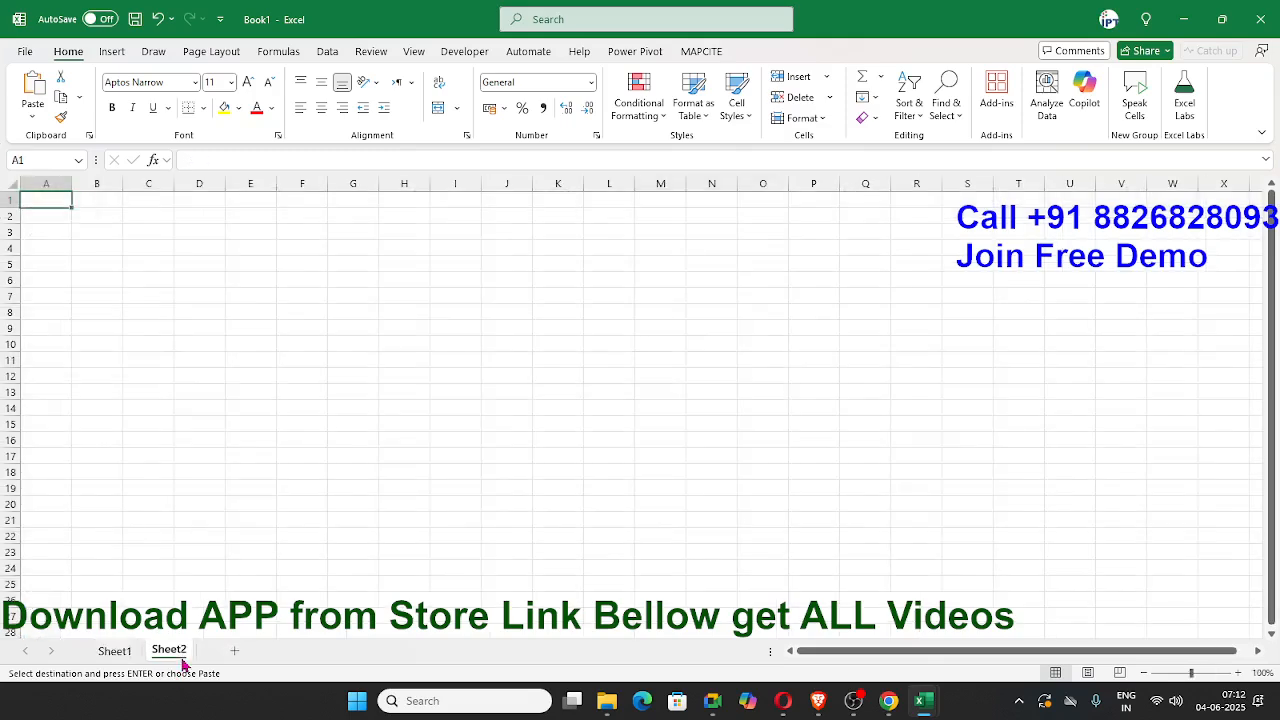
{"action": "scroll", "coordinate": [215, 628], "scroll_direction": "up", "scroll_amount": 9}
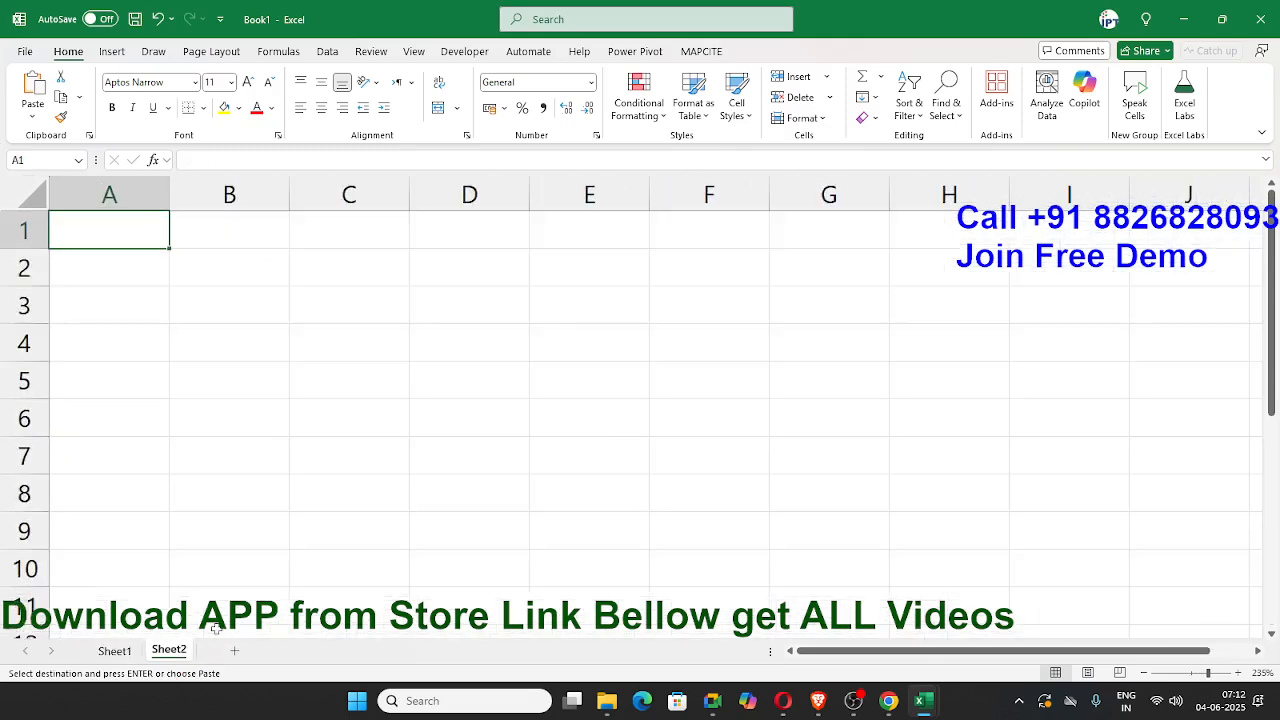
{"action": "scroll", "coordinate": [310, 489], "scroll_direction": "up", "scroll_amount": 3}
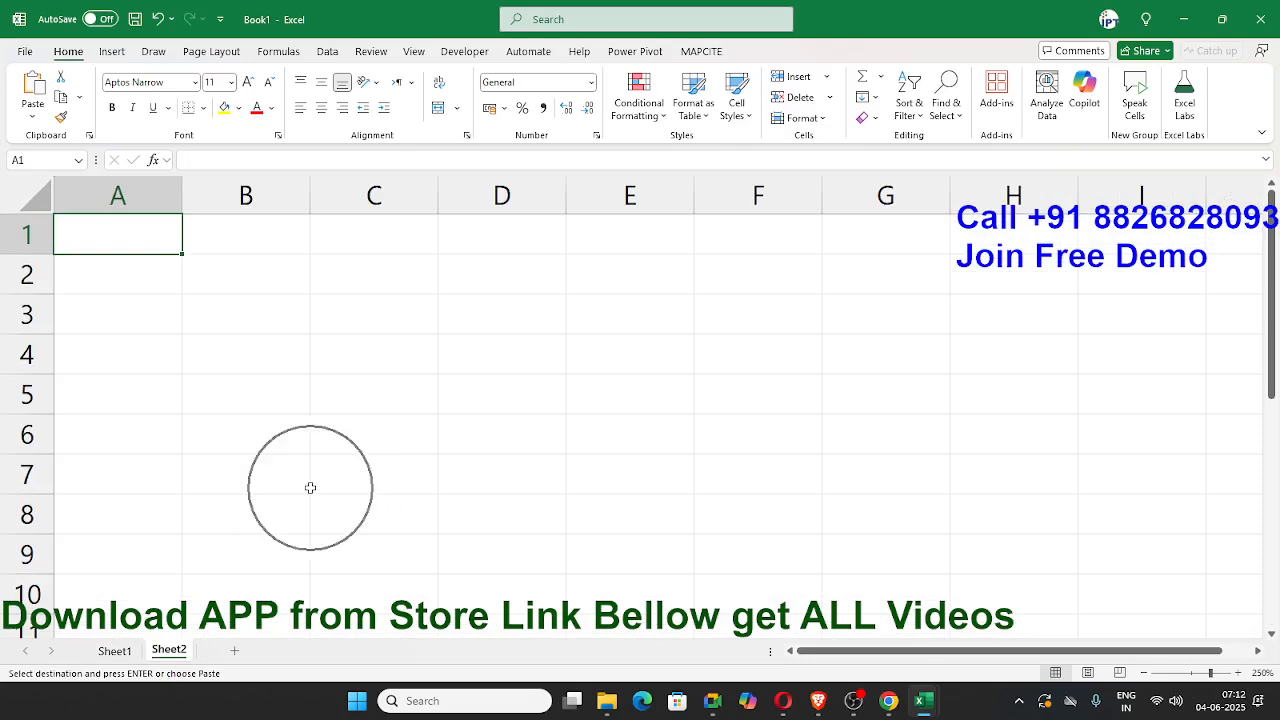
{"action": "left_click", "coordinate": [299, 390]}
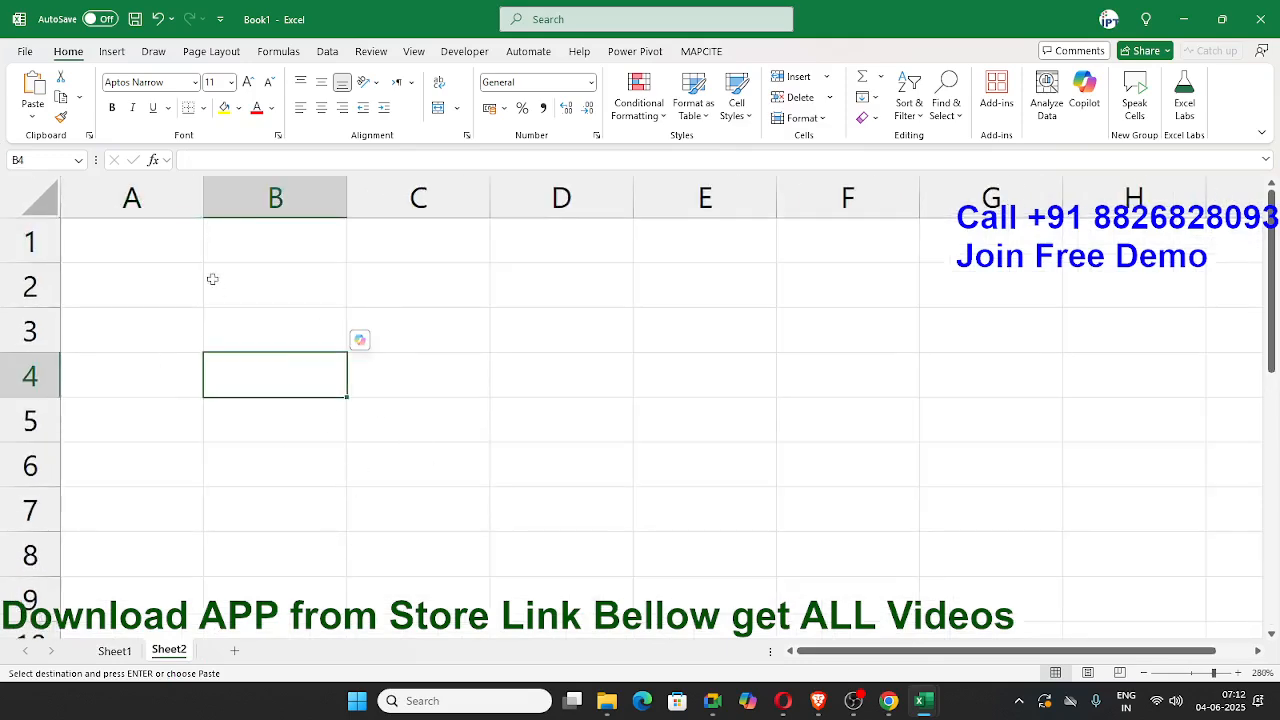
{"action": "left_click", "coordinate": [168, 246]}
{"action": "type", "text": "20"}
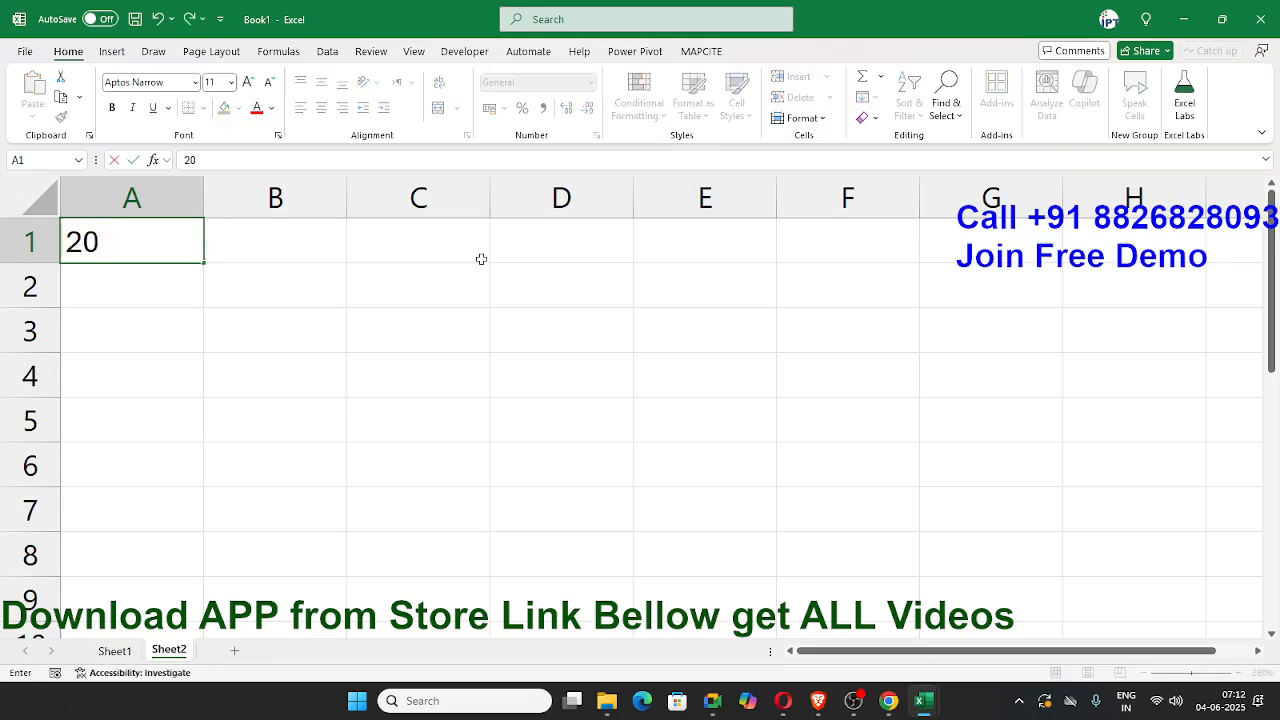
{"action": "type", "text": "%"}
{"action": "key", "text": "Return"}
{"action": "key", "text": "Up"}
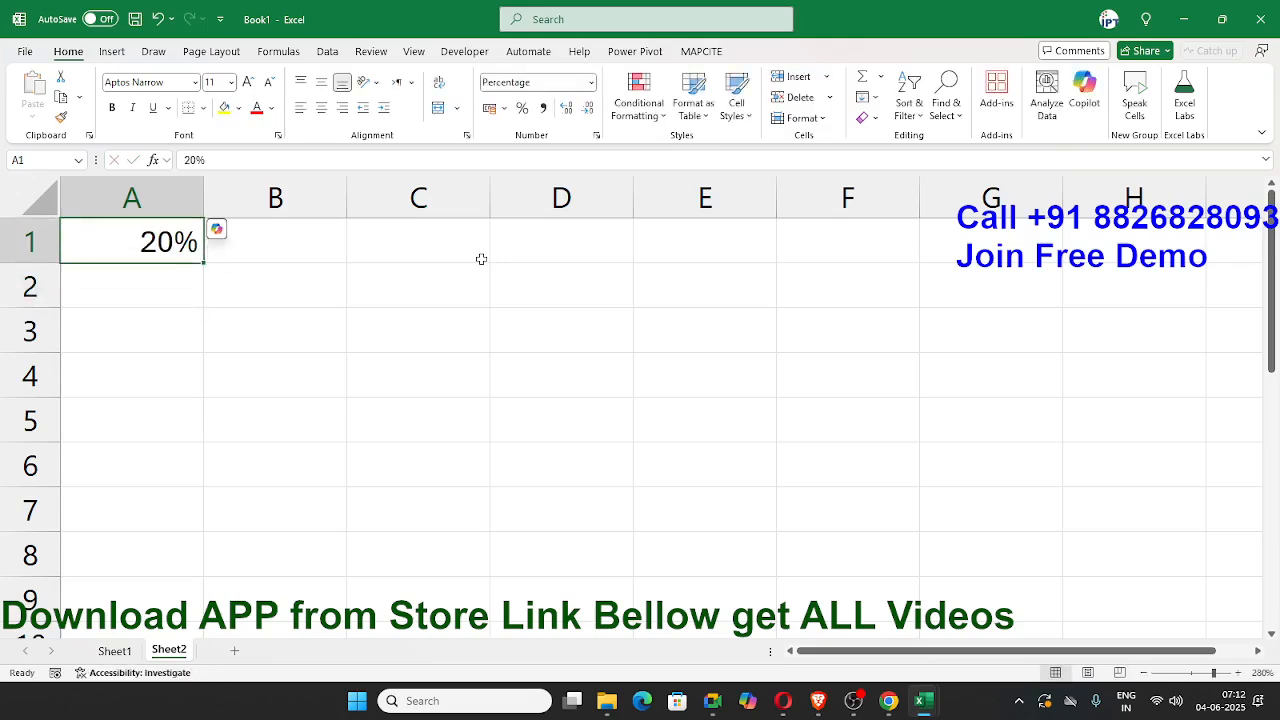
Step: Enter 20 in cell B1 and apply the percentage number format to it
{"action": "key", "text": "Right"}
{"action": "type", "text": "20"}
{"action": "key", "text": "Return"}
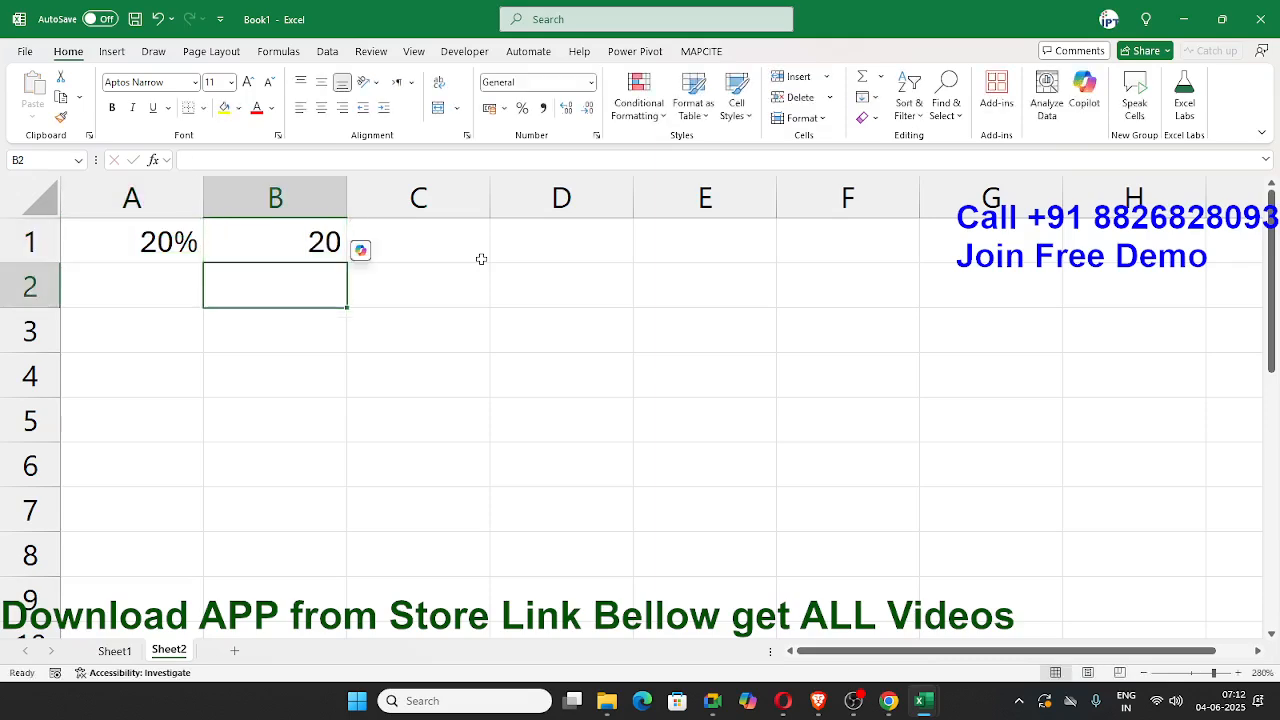
{"action": "left_click", "coordinate": [318, 240]}
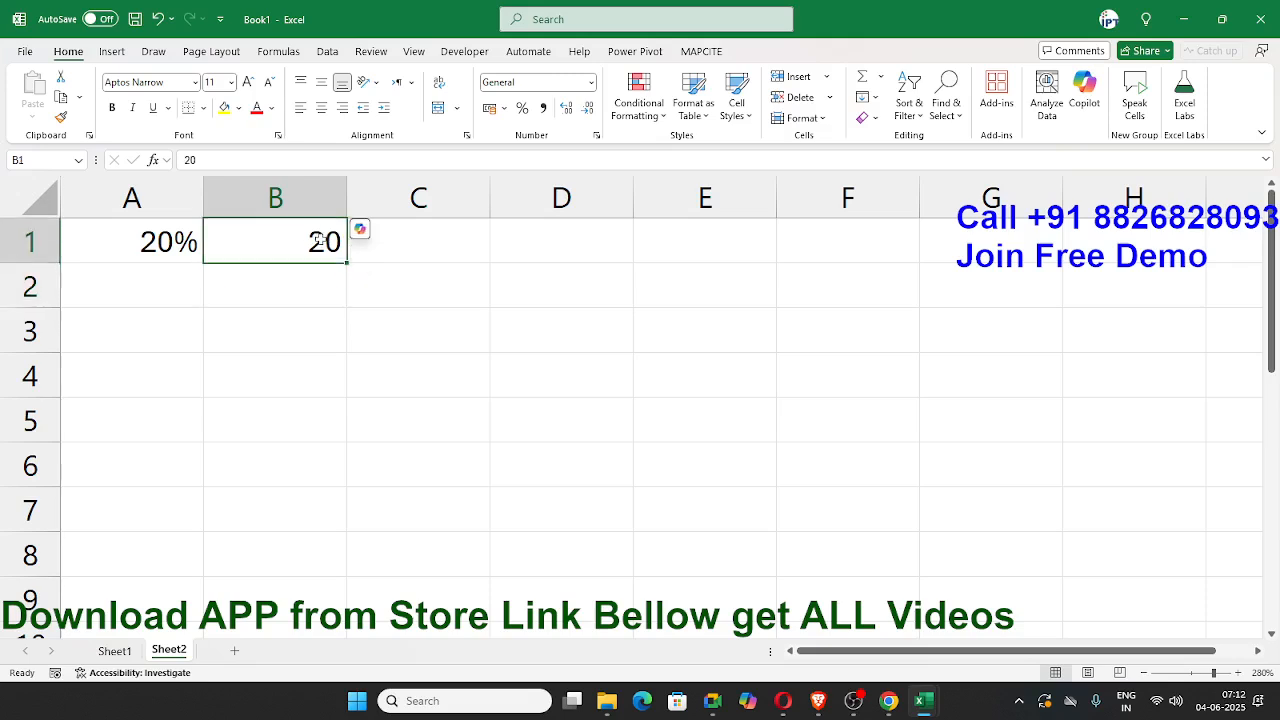
{"action": "left_click", "coordinate": [520, 112]}
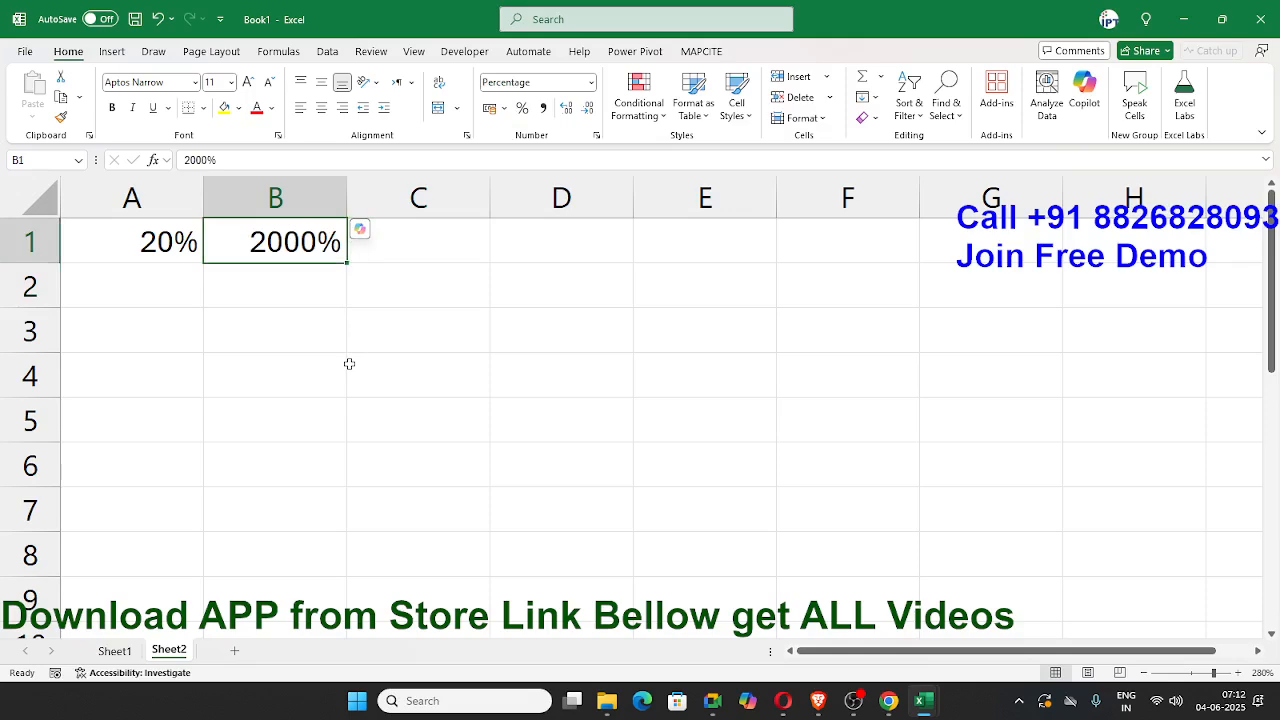
Step: Enter the note 1=100% in cell B2
{"action": "key", "text": "Return"}
{"action": "type", "text": "1="}
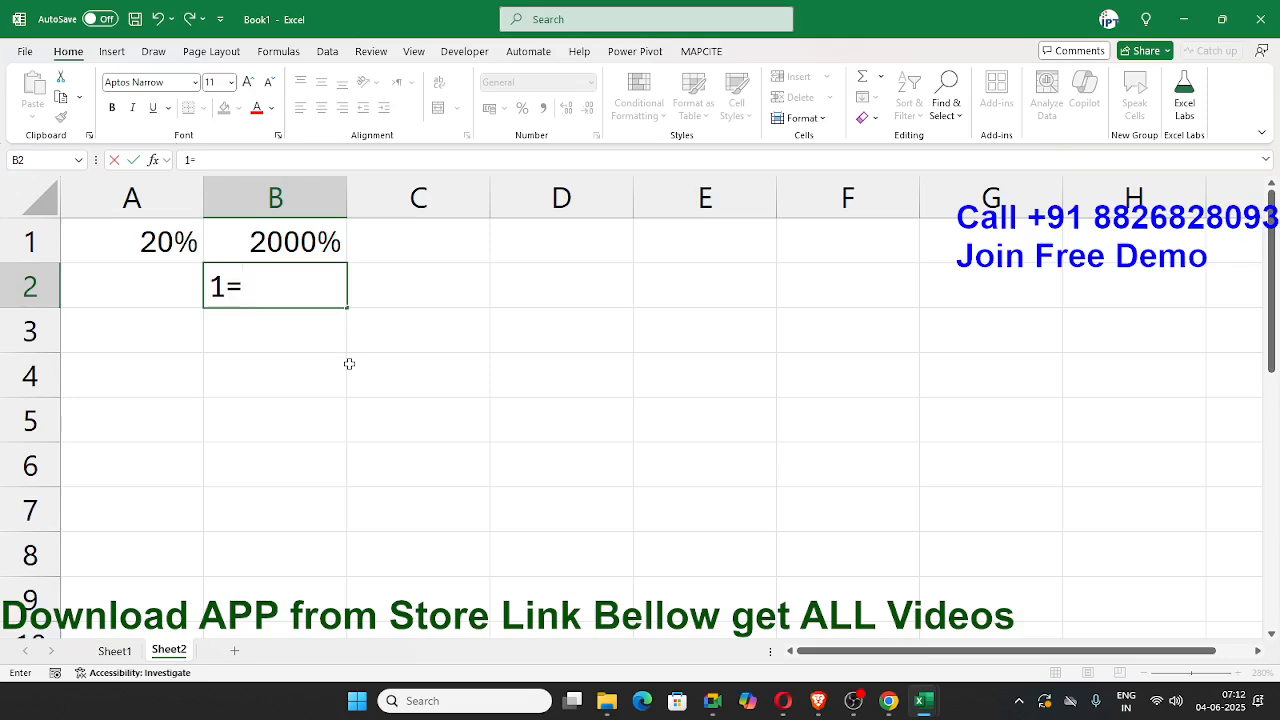
{"action": "type", "text": "100%"}
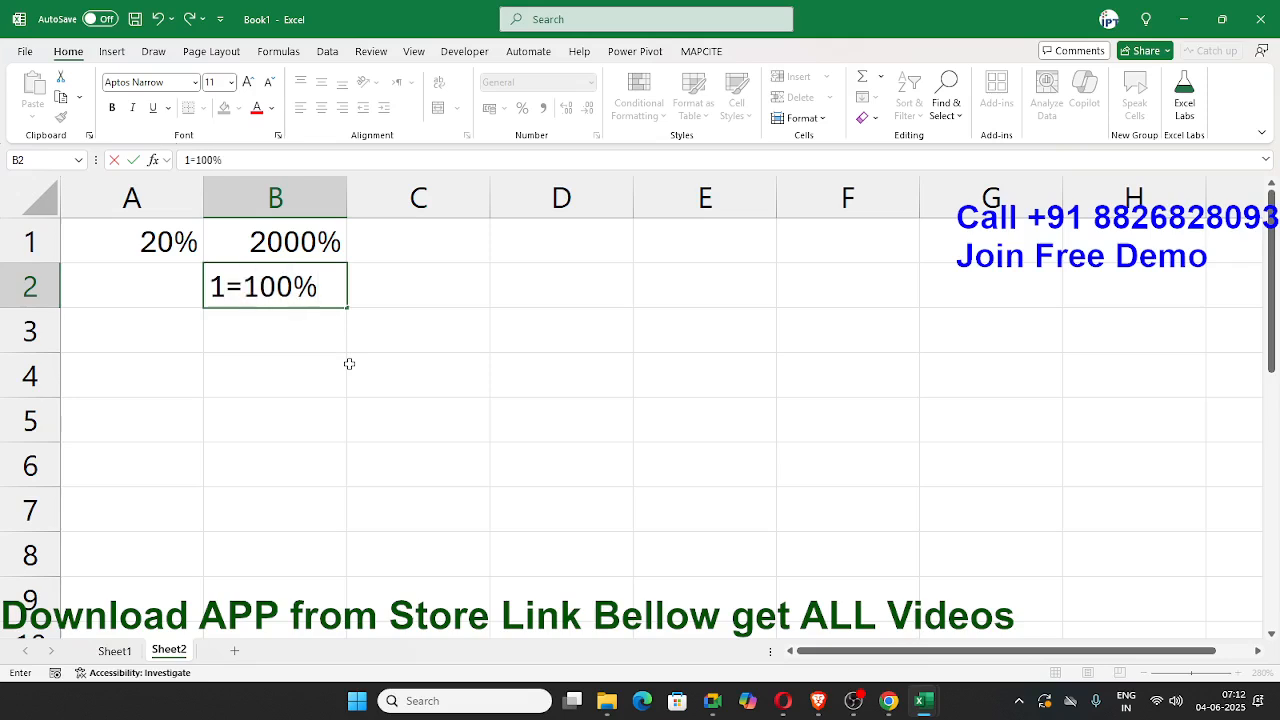
{"action": "key", "text": "Tab"}
Step: Enter 0.20 in cell C1 and format the cell as a percentage
{"action": "key", "text": "Up"}
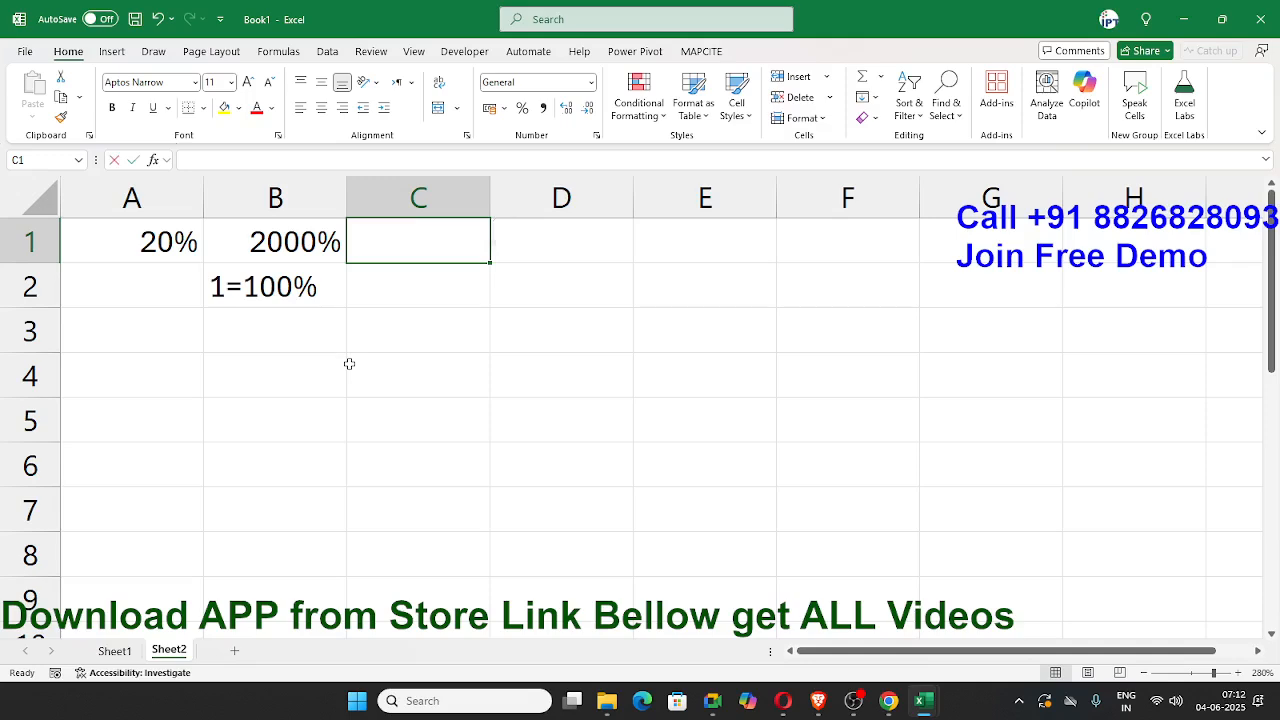
{"action": "type", "text": "0.20"}
{"action": "key", "text": "Return"}
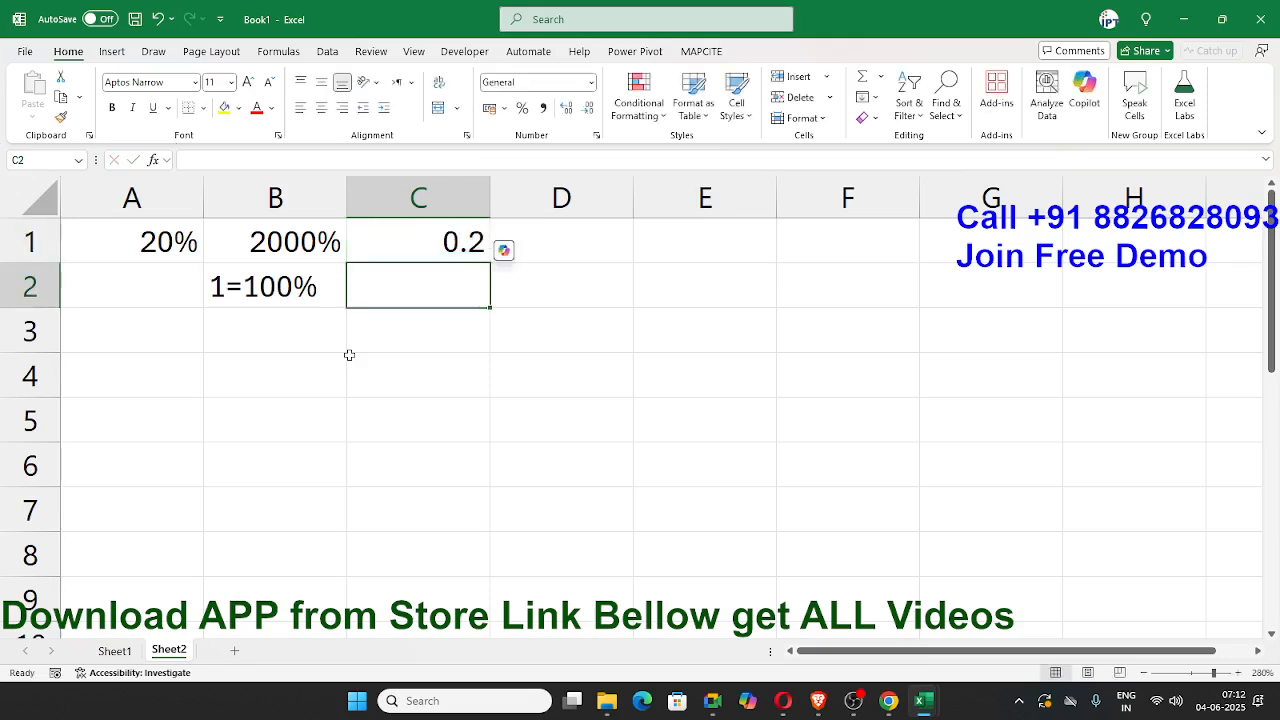
{"action": "key", "text": "Up"}
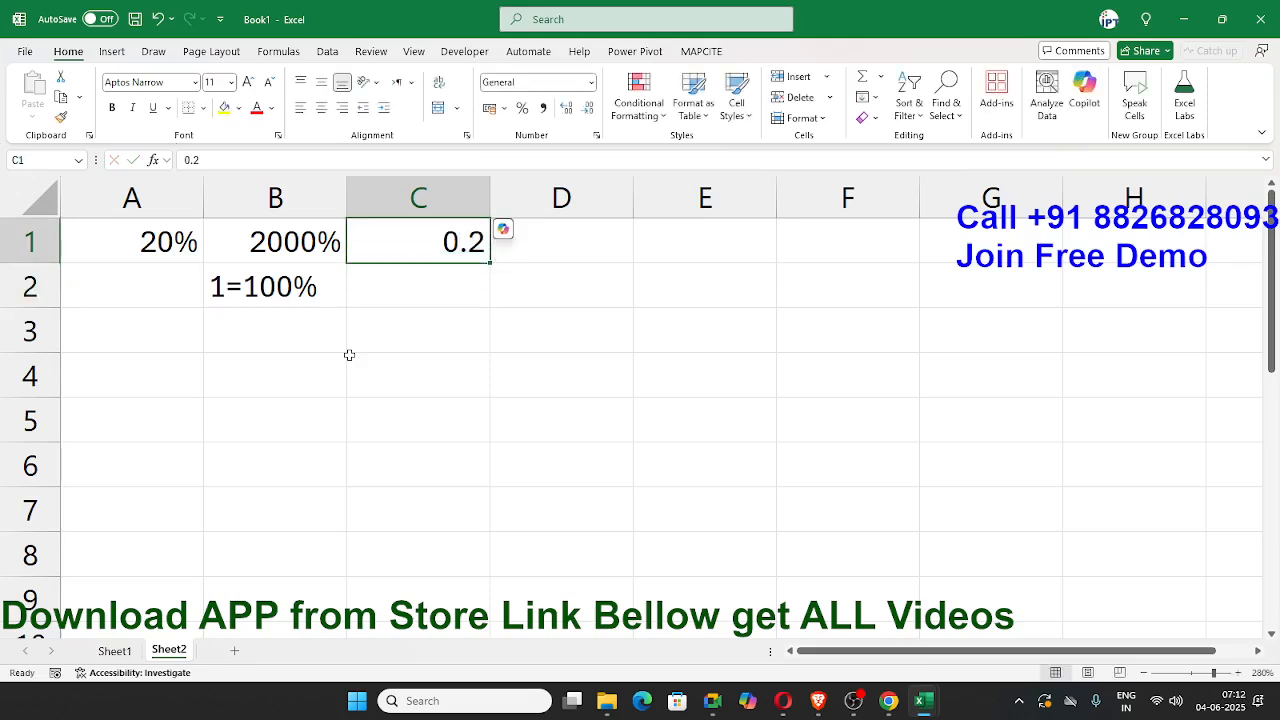
{"action": "left_click", "coordinate": [521, 110]}
Step: Enter the heading % in cell A5
{"action": "left_click", "coordinate": [150, 372]}
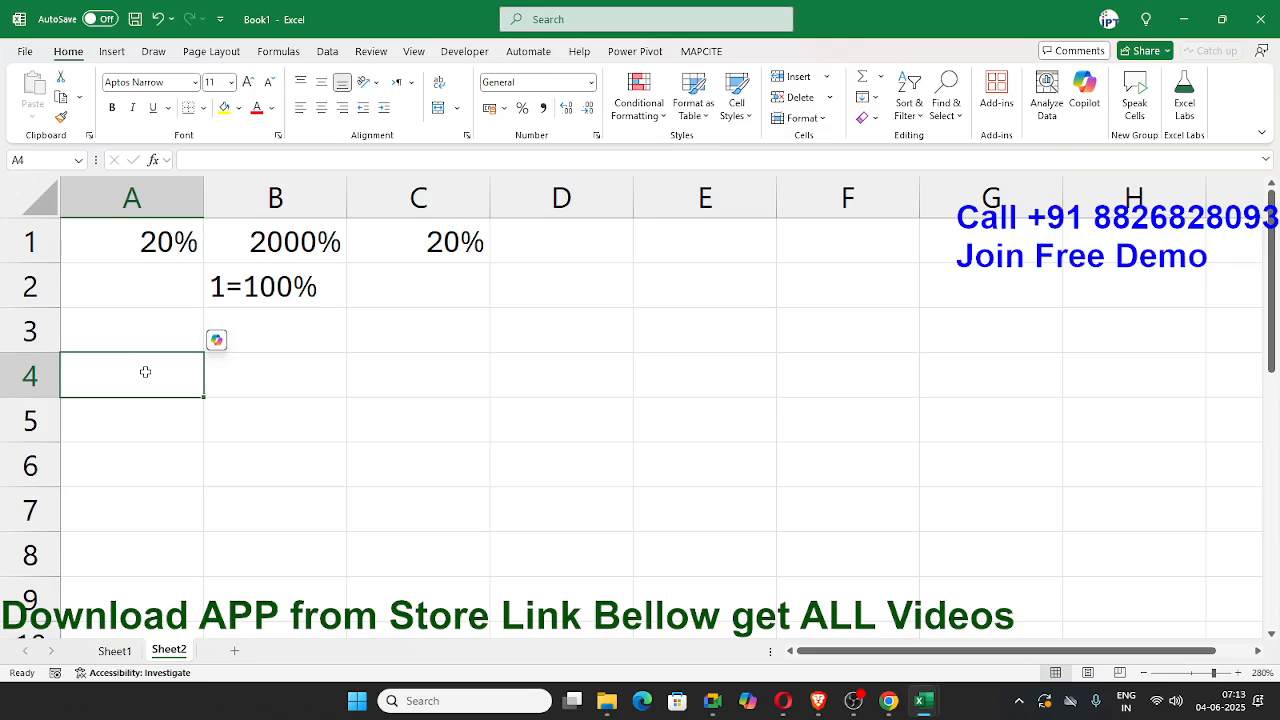
{"action": "key", "text": "Down"}
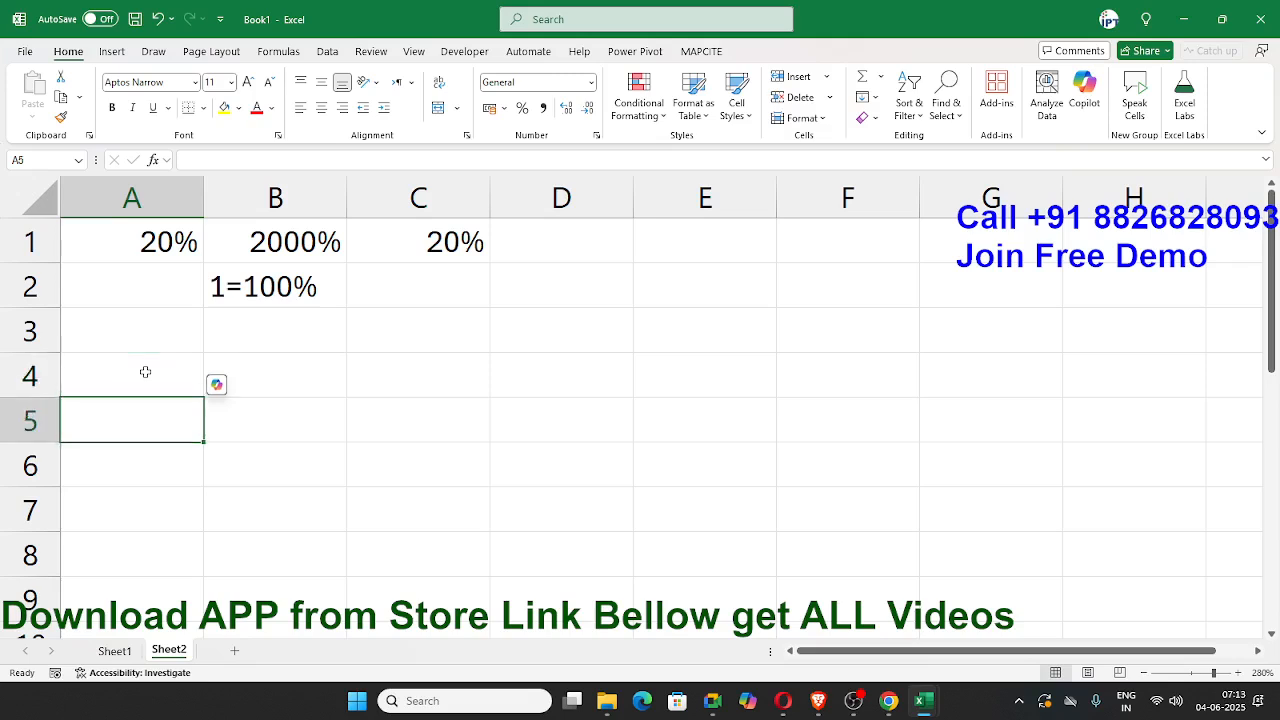
{"action": "type", "text": "%"}
{"action": "key", "text": "Return"}
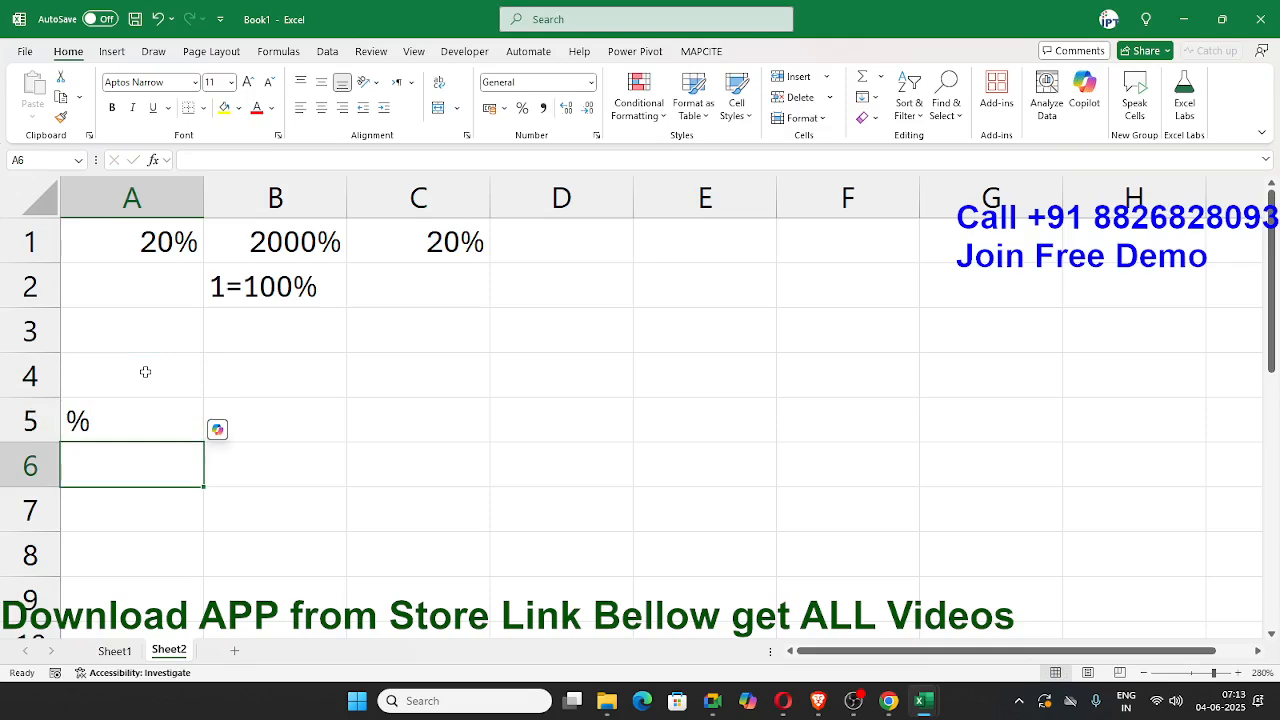
Step: Enter a RANDBETWEEN formula in cell A6 with a bottom value of 10 and a top value of 90
{"action": "type", "text": "=ra"}
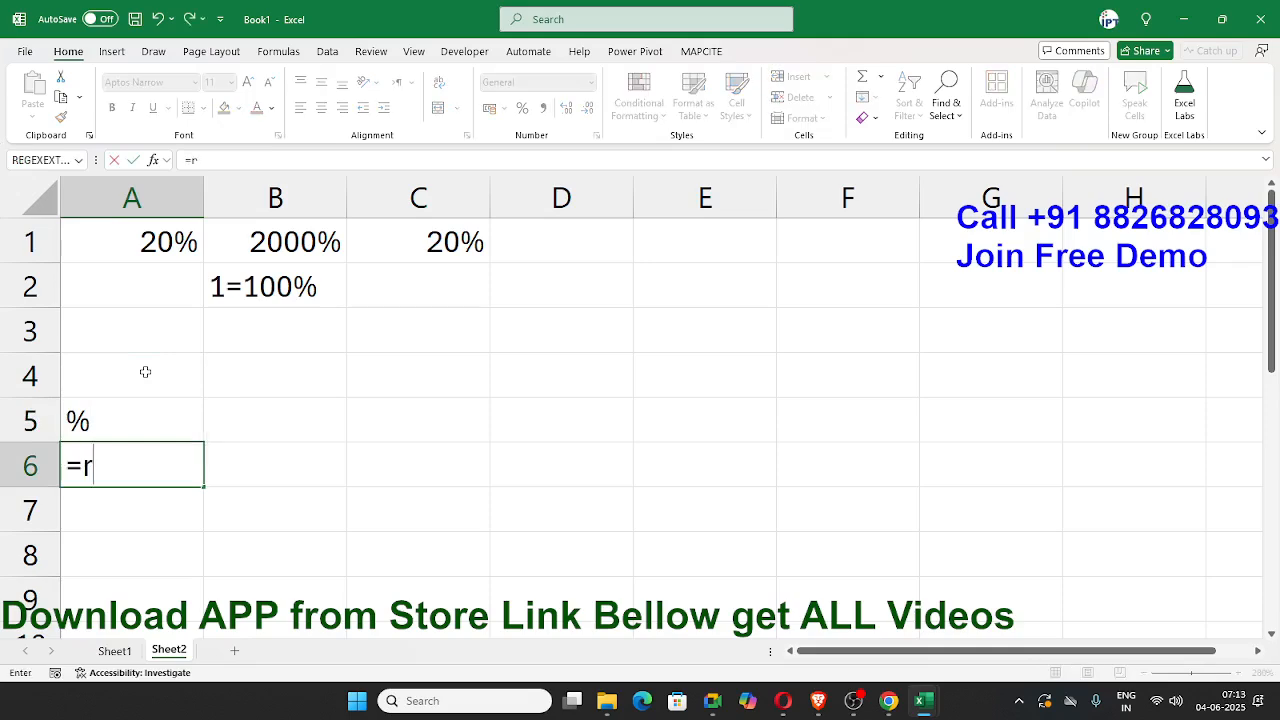
{"action": "key", "text": "Down"}
{"action": "key", "text": "Down"}
{"action": "key", "text": "Down"}
{"action": "key", "text": "Tab"}
{"action": "type", "text": "1"}
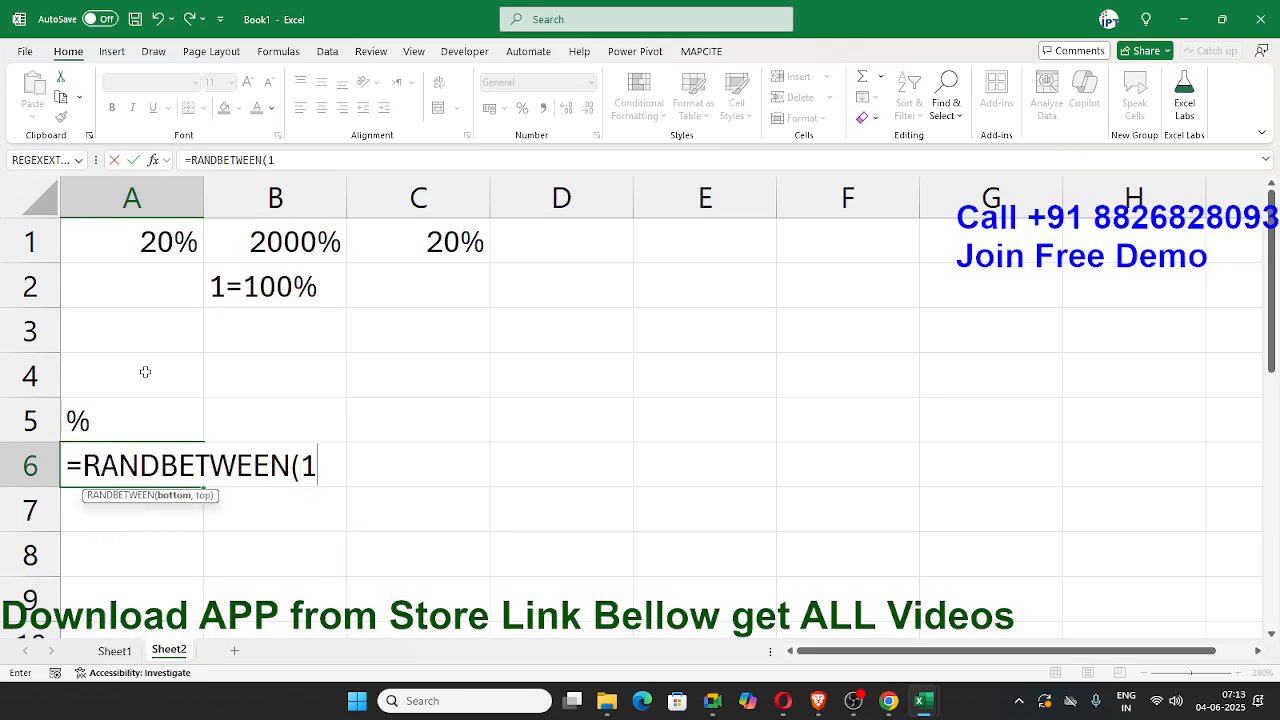
{"action": "type", "text": "0,90"}
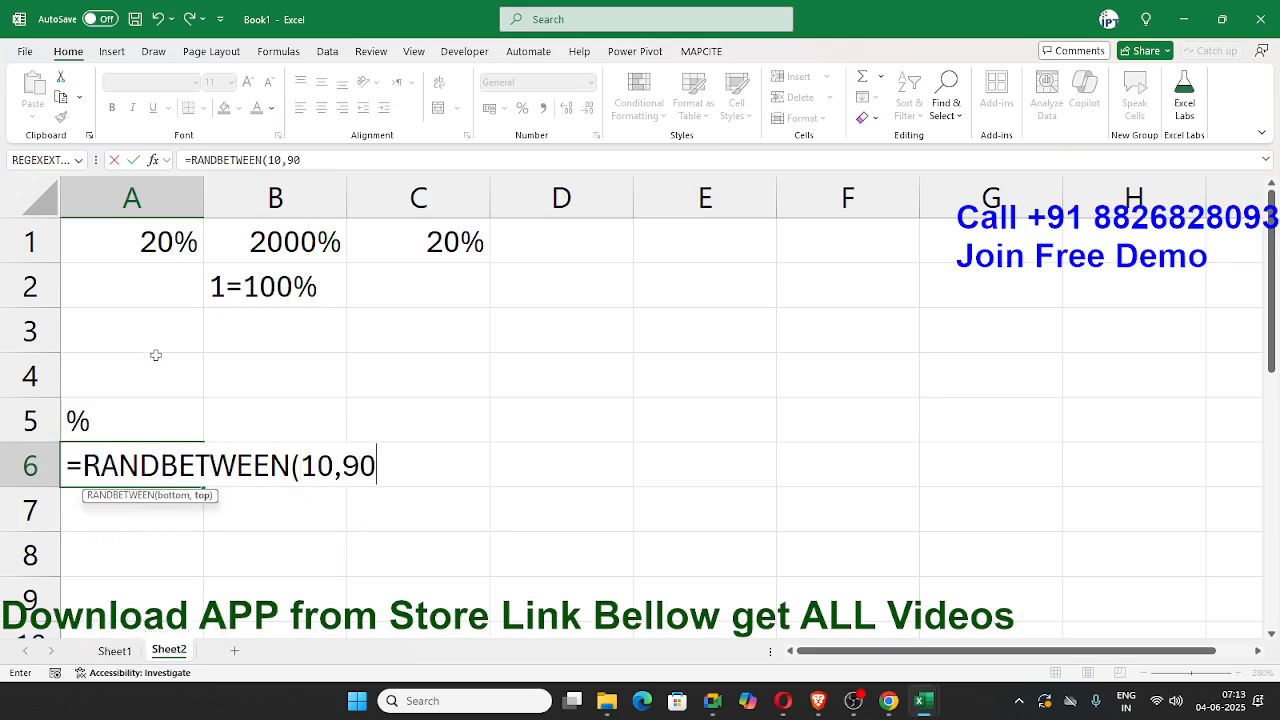
{"action": "key", "text": "Return"}
Step: Fill the random-number formula from A6 across and down the range A6:F10
{"action": "key", "text": "Up"}
{"action": "key", "text": "shift+Right"}
{"action": "key", "text": "shift+Right"}
{"action": "key", "text": "shift+Right"}
{"action": "key", "text": "shift+Right"}
{"action": "key", "text": "shift+Right"}
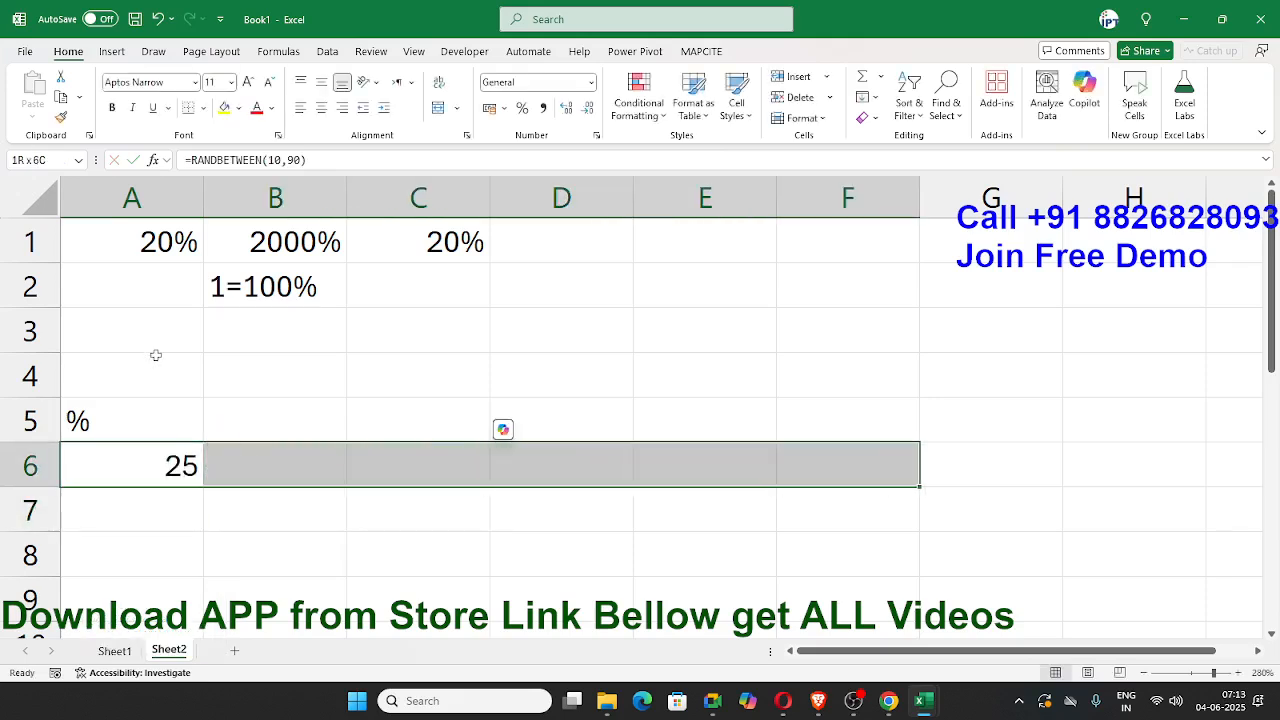
{"action": "key", "text": "shift+Down"}
{"action": "key", "text": "shift+Down"}
{"action": "key", "text": "shift+Down"}
{"action": "key", "text": "shift+Down"}
{"action": "key", "text": "ctrl+r"}
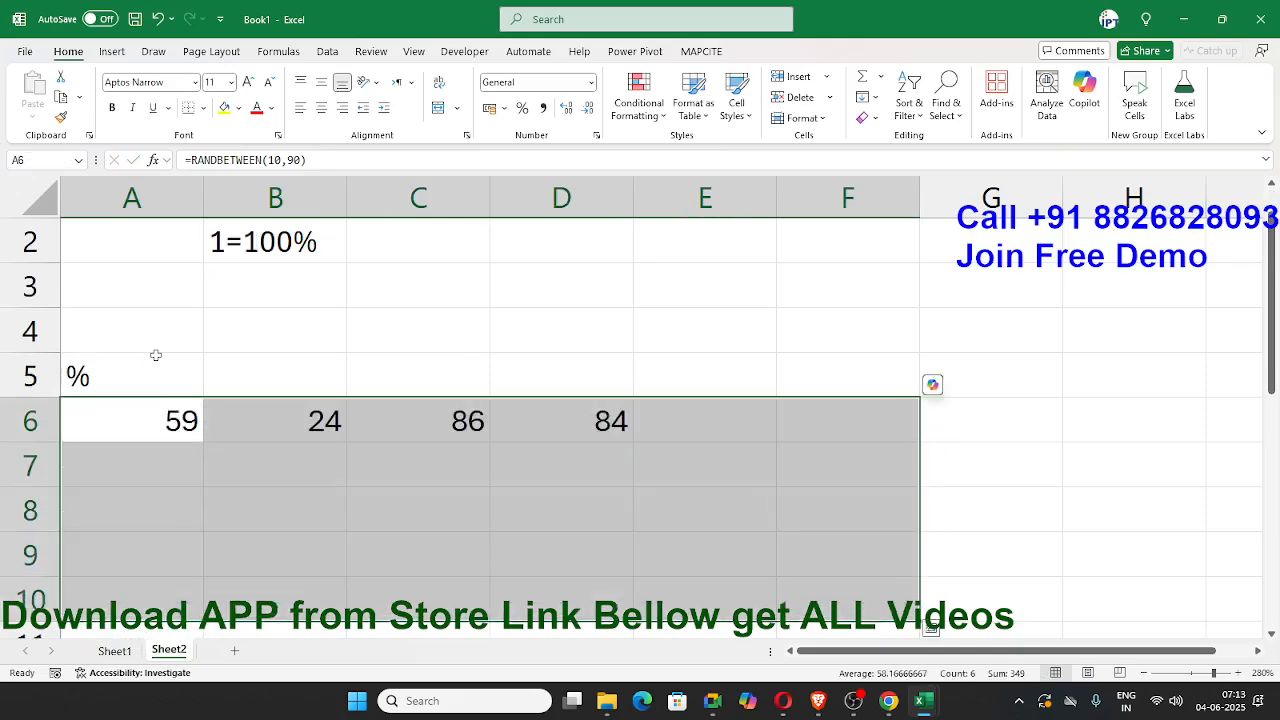
{"action": "key", "text": "ctrl+d"}
Step: Replace the RANDBETWEEN formulas in A6:F10 with their static values by copying the range and pasting values only
{"action": "key", "text": "ctrl+c"}
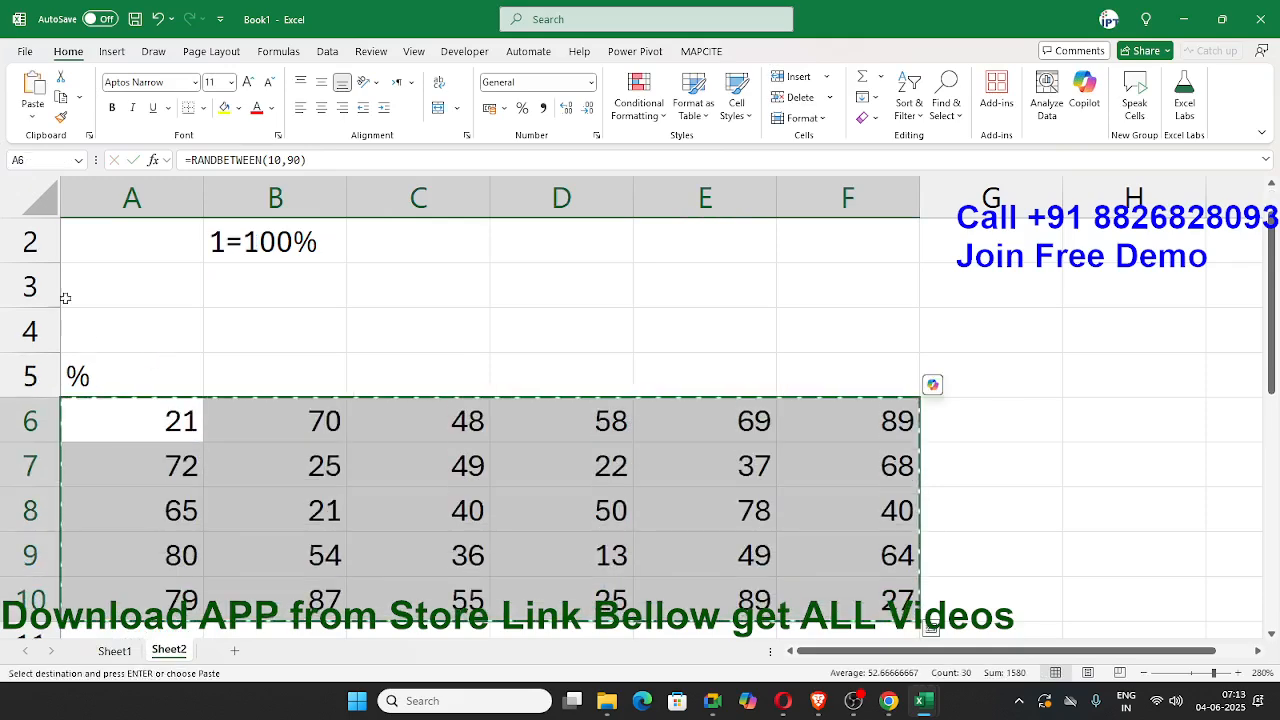
{"action": "left_click", "coordinate": [33, 112]}
{"action": "left_click", "coordinate": [28, 224]}
{"action": "key", "text": "Escape"}
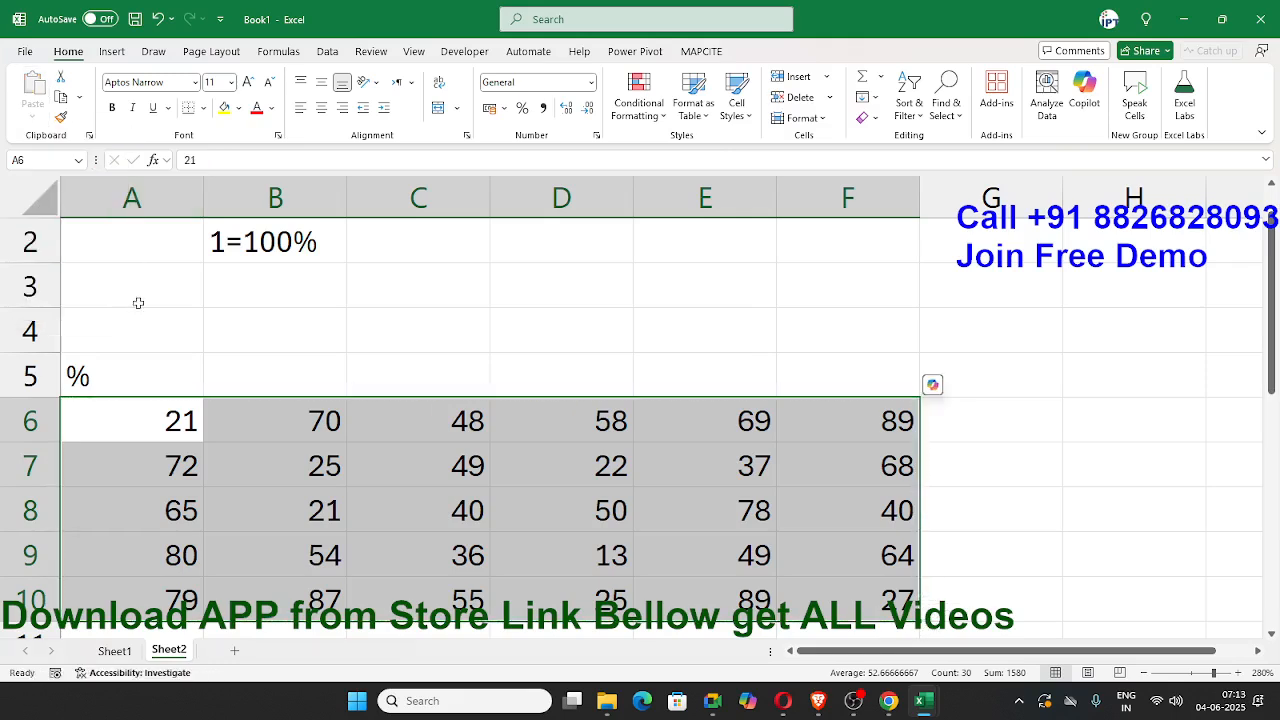
{"action": "left_click", "coordinate": [140, 420]}
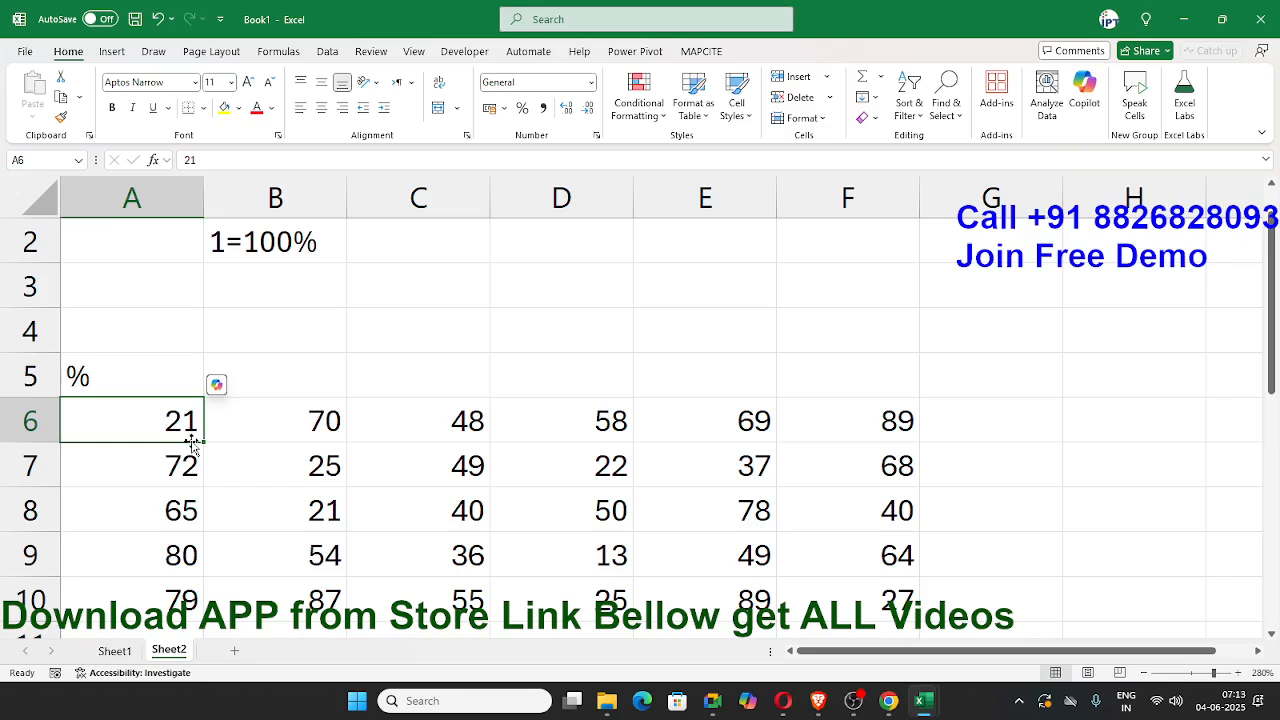
Step: Enter 500 in cell C3 and 21% in cell D3
{"action": "scroll", "coordinate": [223, 434], "scroll_direction": "up", "scroll_amount": 1}
{"action": "left_click", "coordinate": [400, 330]}
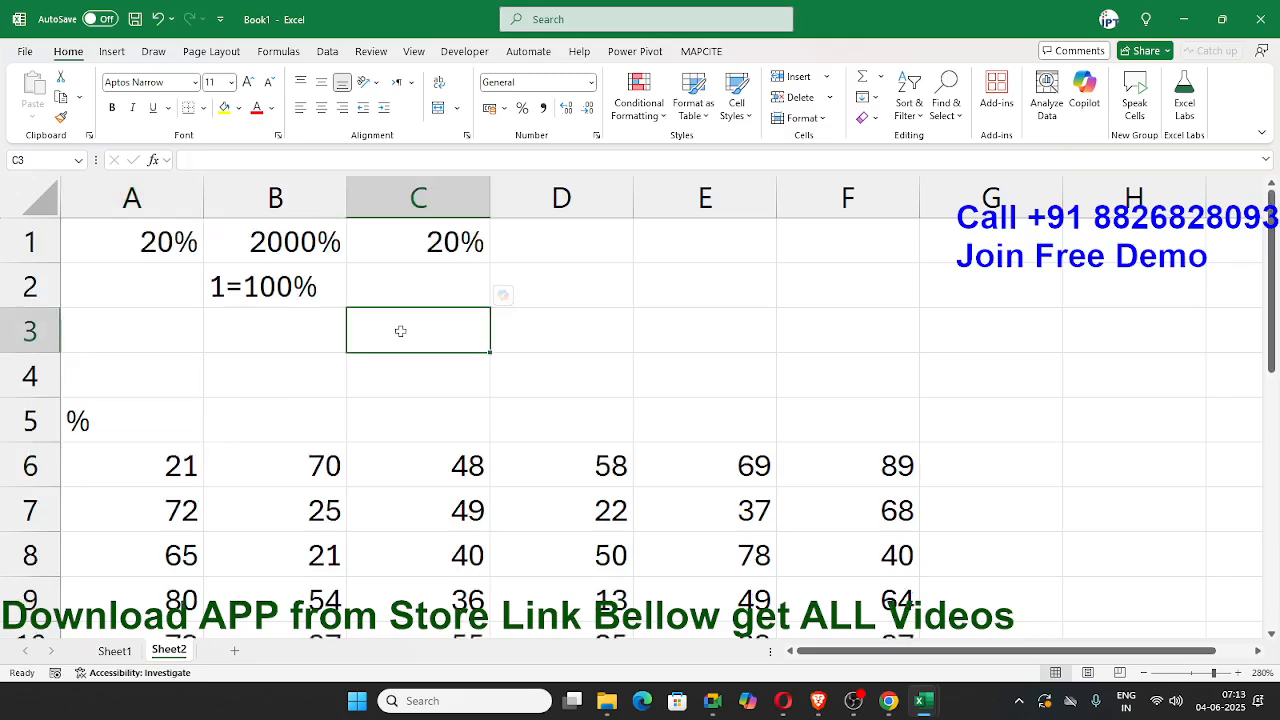
{"action": "type", "text": "500"}
{"action": "key", "text": "Tab"}
{"action": "type", "text": "2"}
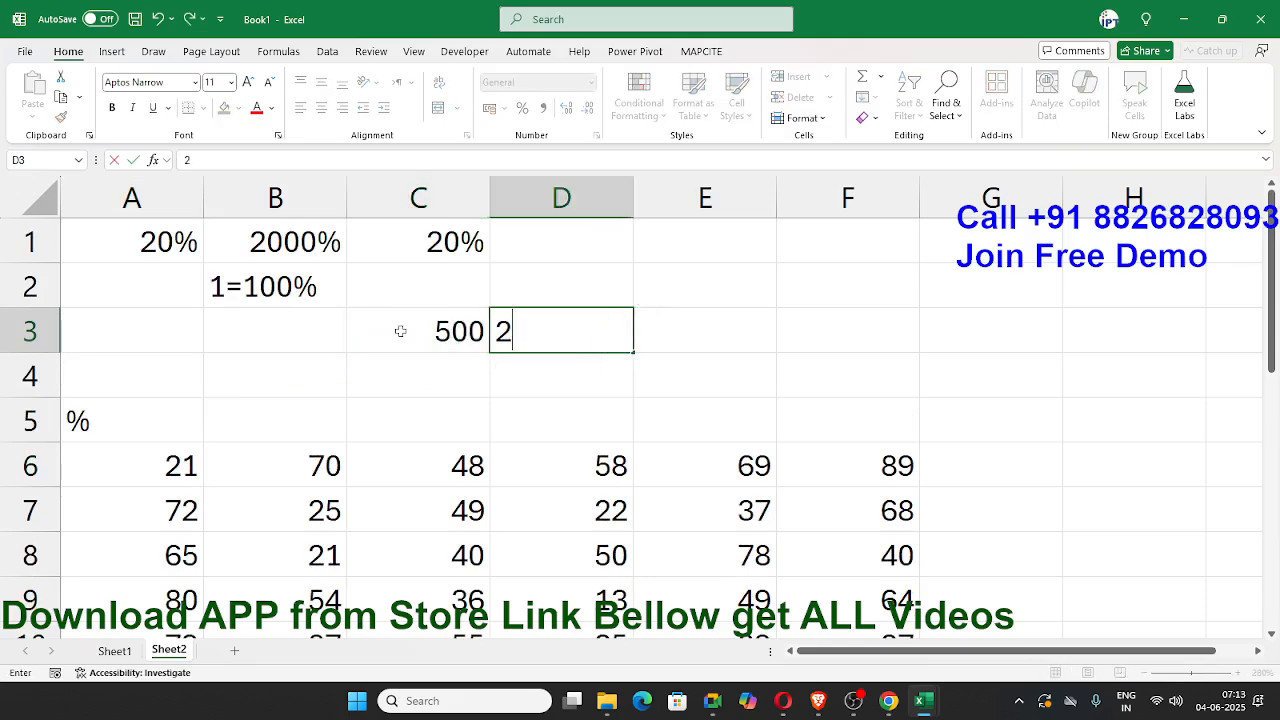
{"action": "type", "text": "1%"}
{"action": "key", "text": "Tab"}
Step: Calculate the percentage amount in cell E3 with the formula =C3*D3
{"action": "type", "text": "="}
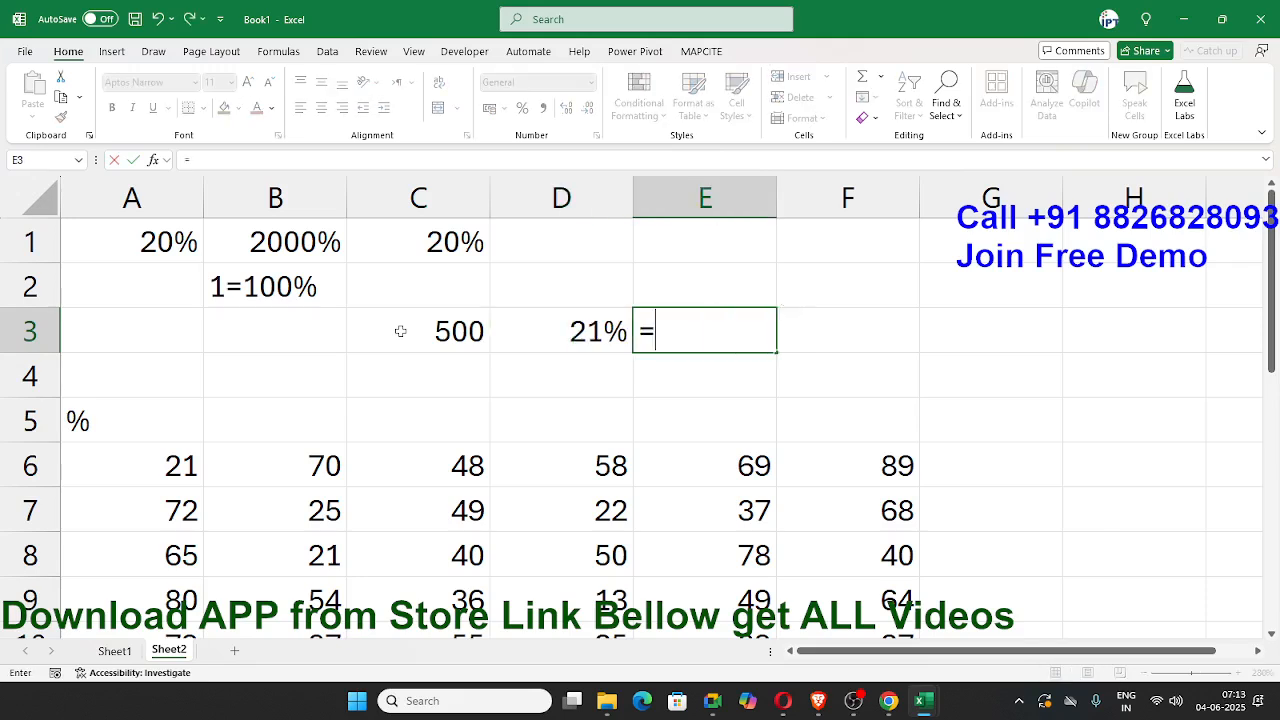
{"action": "left_click", "coordinate": [400, 331]}
{"action": "type", "text": "*"}
{"action": "key", "text": "Left"}
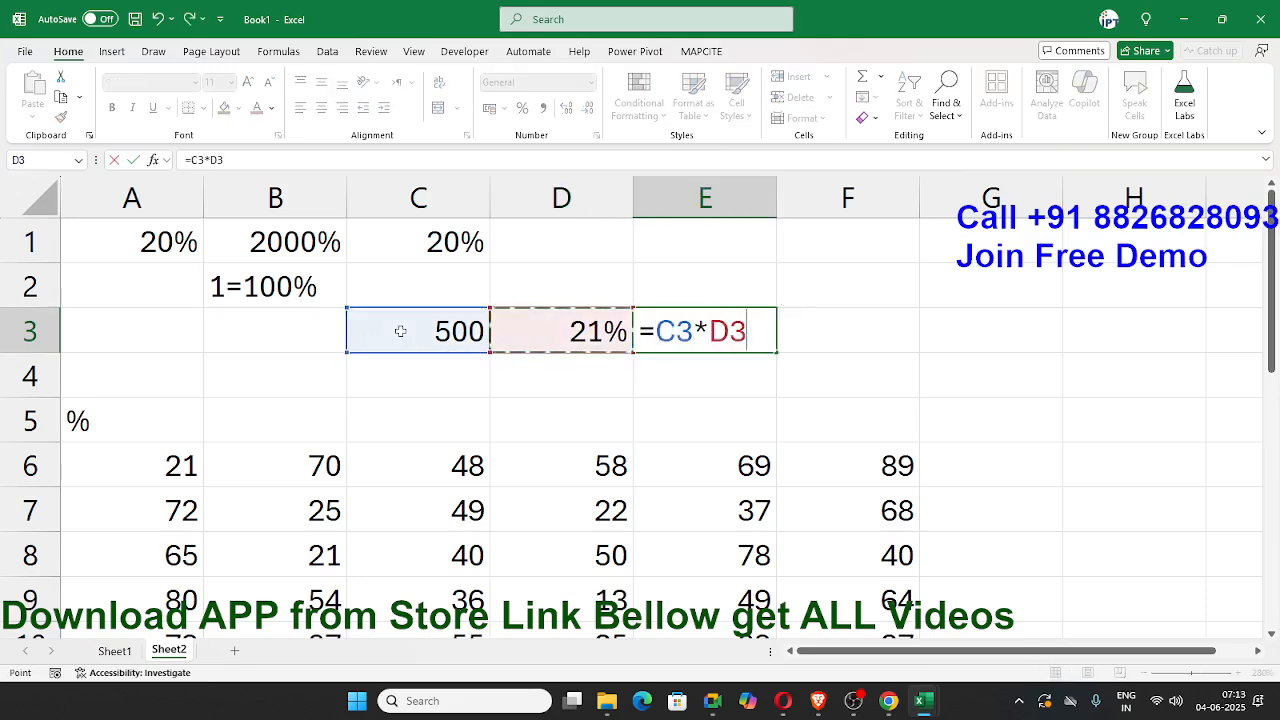
{"action": "key", "text": "Return"}
{"action": "key", "text": "Left"}
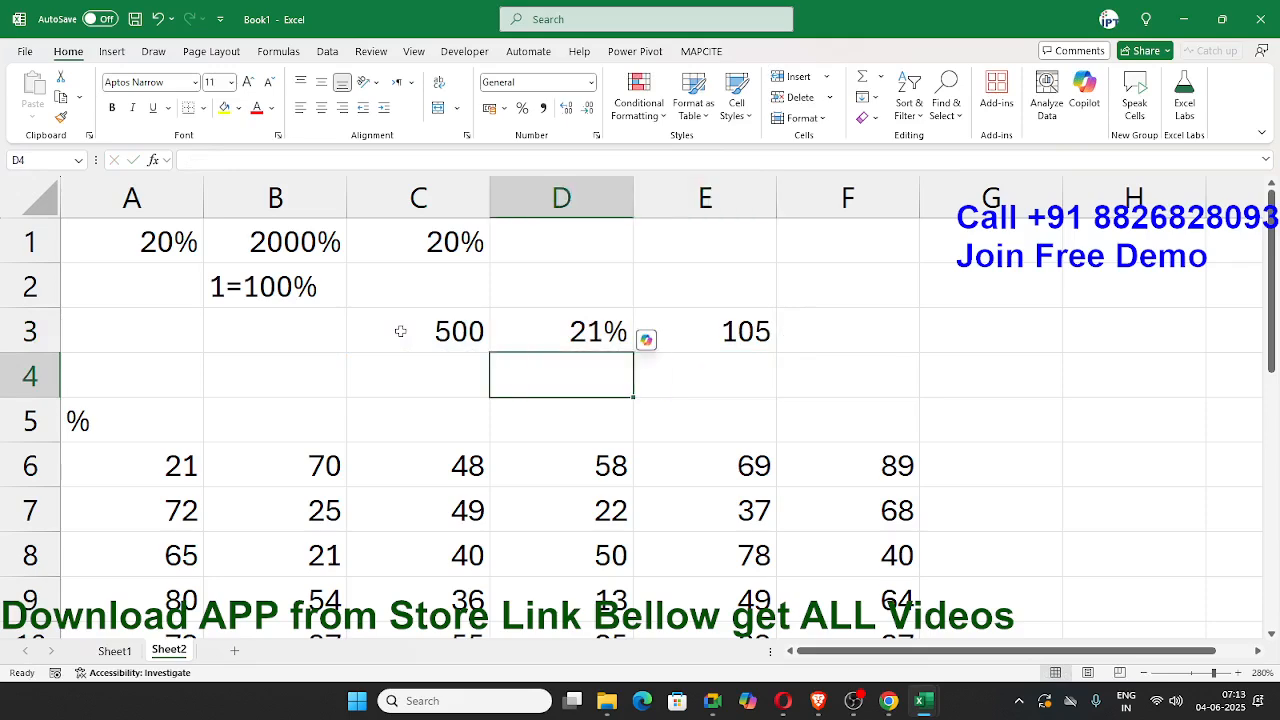
Step: Enter 21 in cell D4
{"action": "type", "text": "21"}
{"action": "key", "text": "Right"}
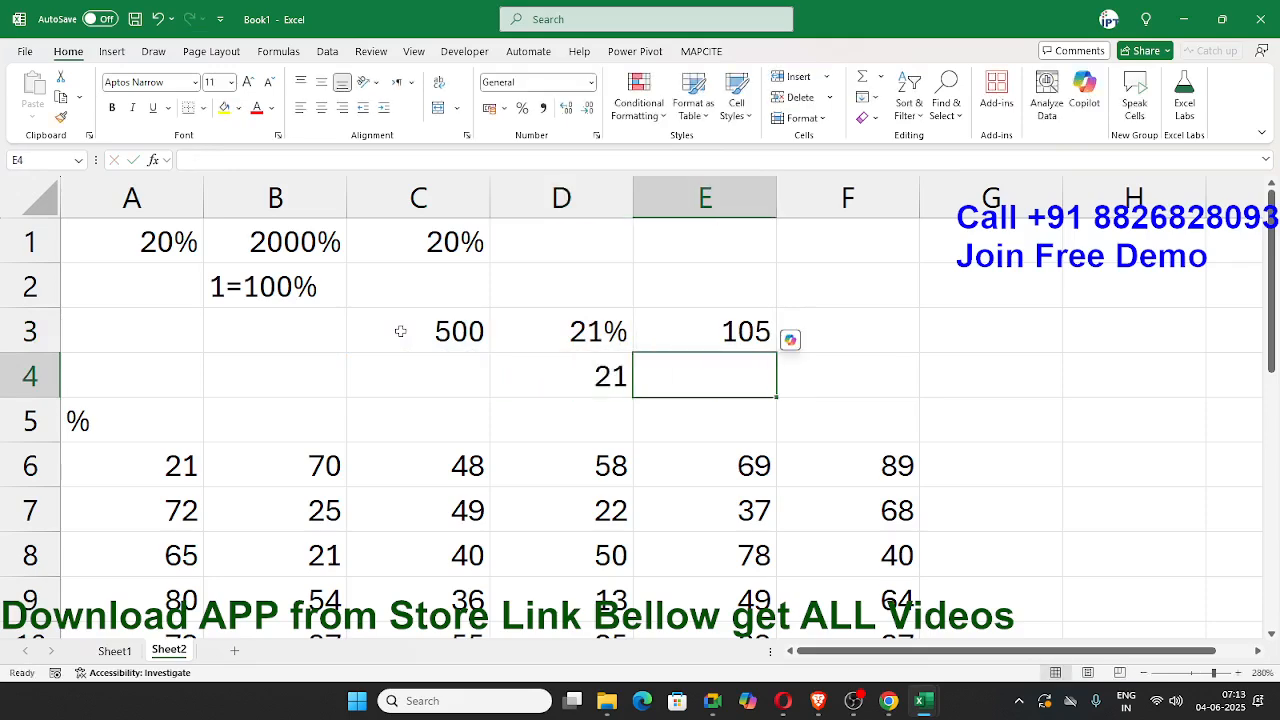
{"action": "type", "text": "="}
{"action": "key", "text": "Up"}
{"action": "key", "text": "Left"}
{"action": "key", "text": "Left"}
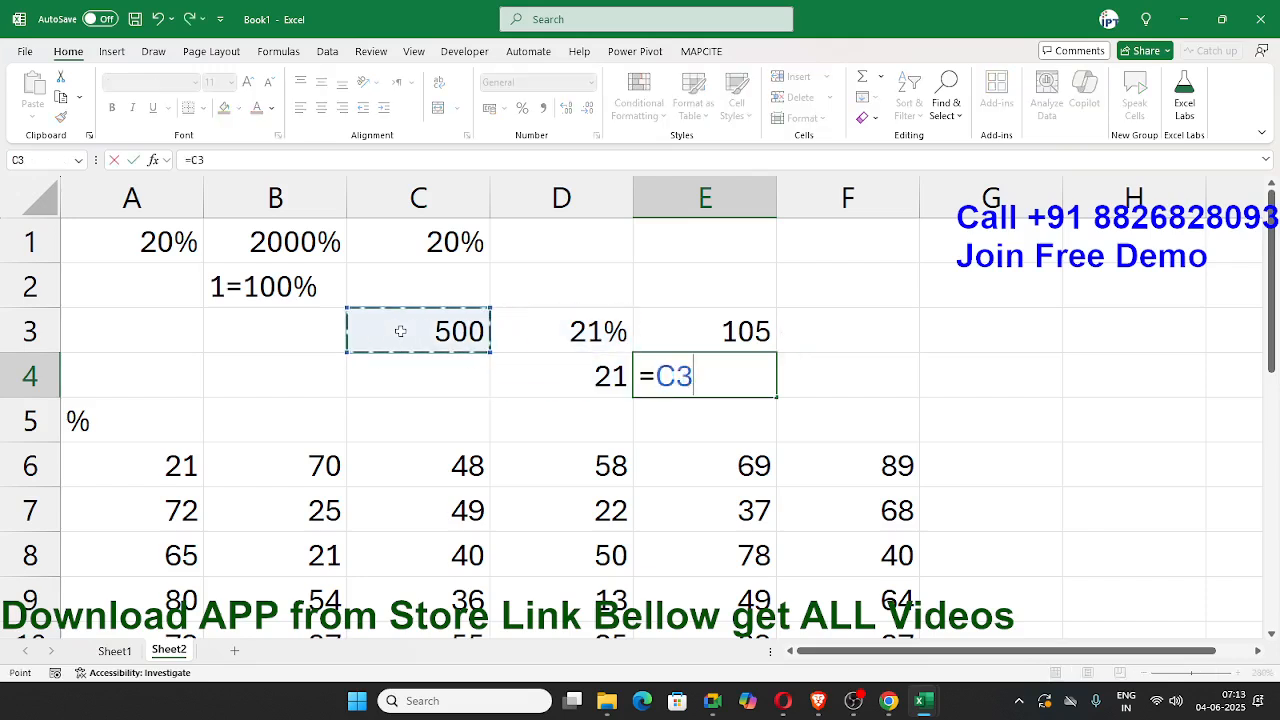
{"action": "type", "text": "*"}
{"action": "key", "text": "Left"}
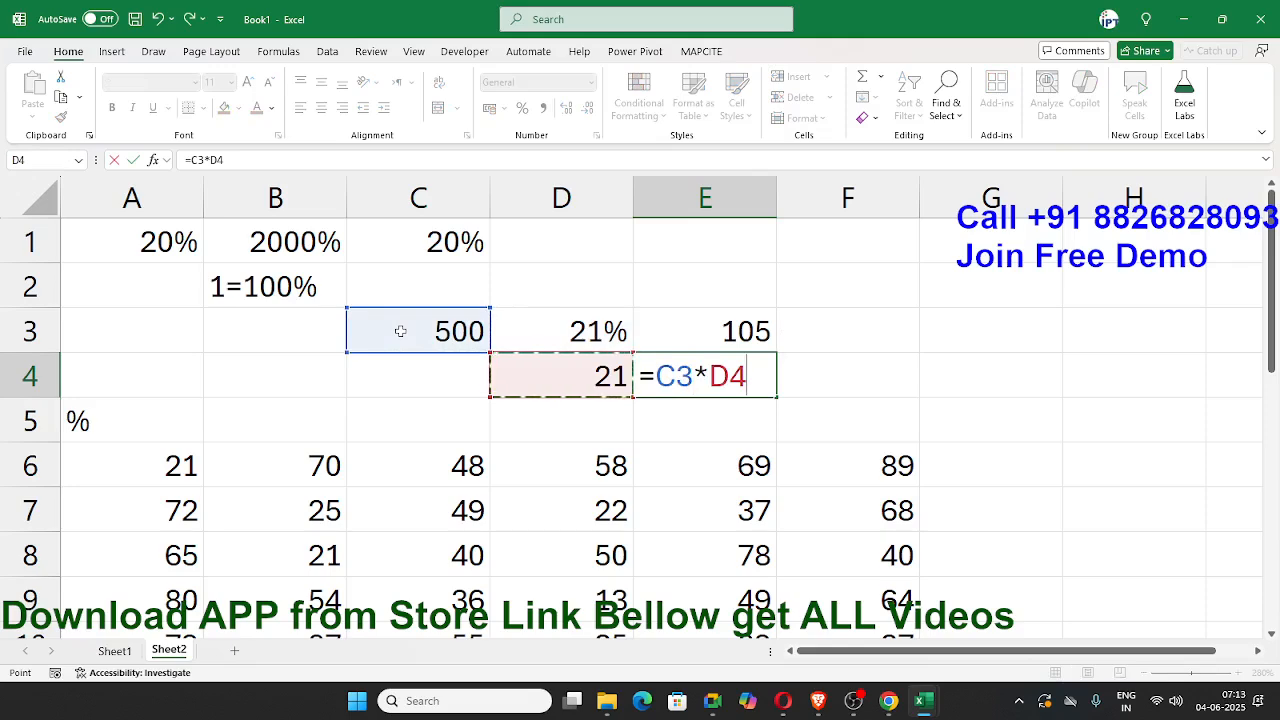
{"action": "type", "text": "/1"}
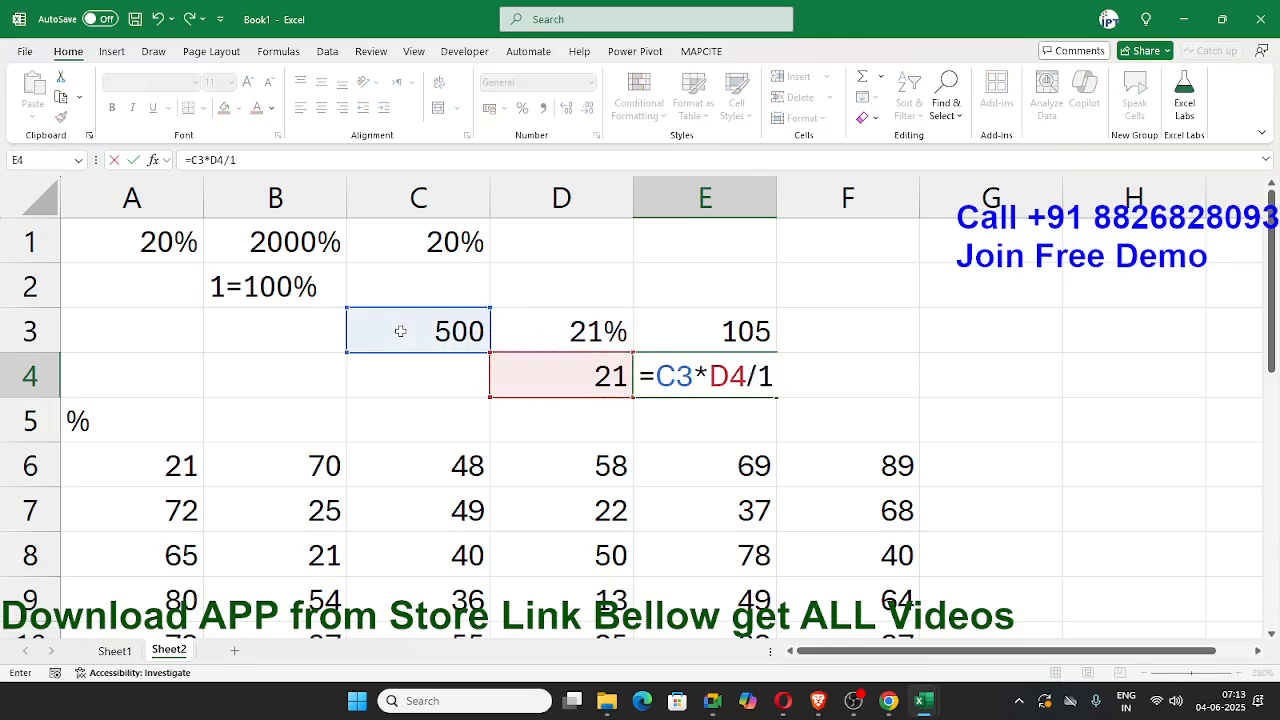
{"action": "type", "text": "00"}
{"action": "key", "text": "Escape"}
Step: Examine the values in the number table A6:F10 as a whole range and cell by cell
{"action": "key", "text": "Down"}
{"action": "key", "text": "Down"}
{"action": "key", "text": "Home"}
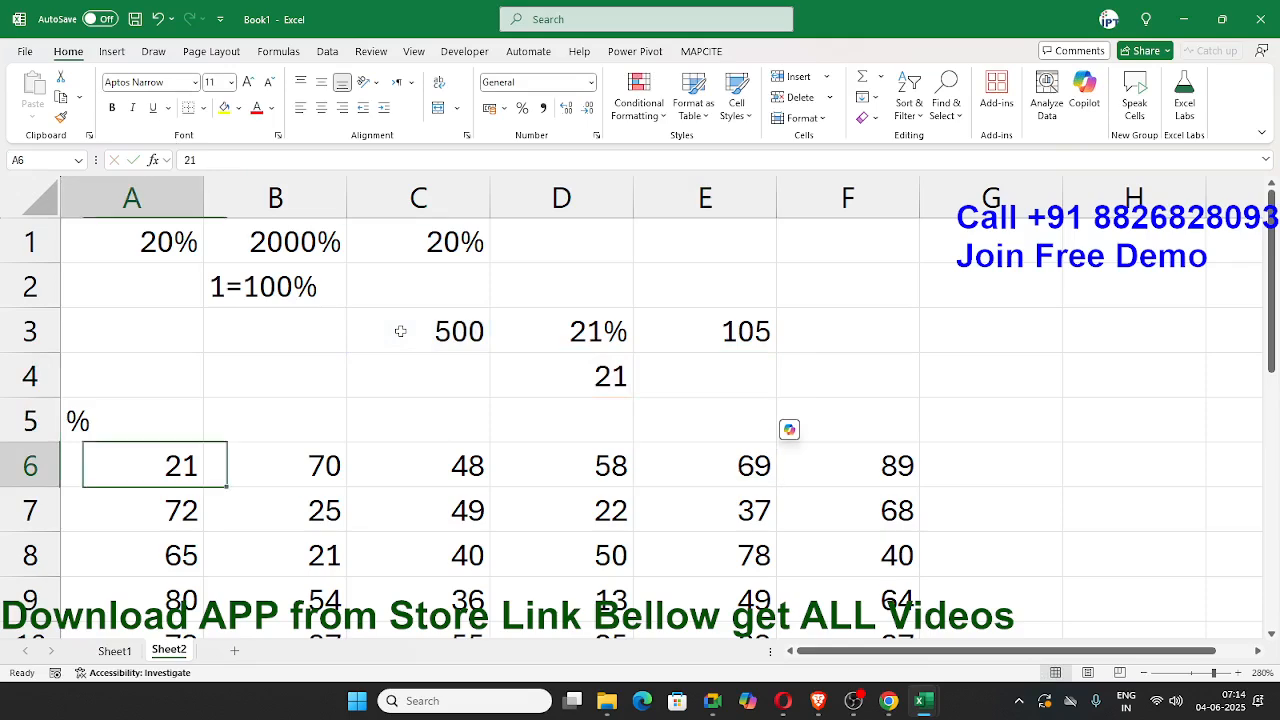
{"action": "key", "text": "ctrl+shift+Right"}
{"action": "key", "text": "ctrl+shift+Down"}
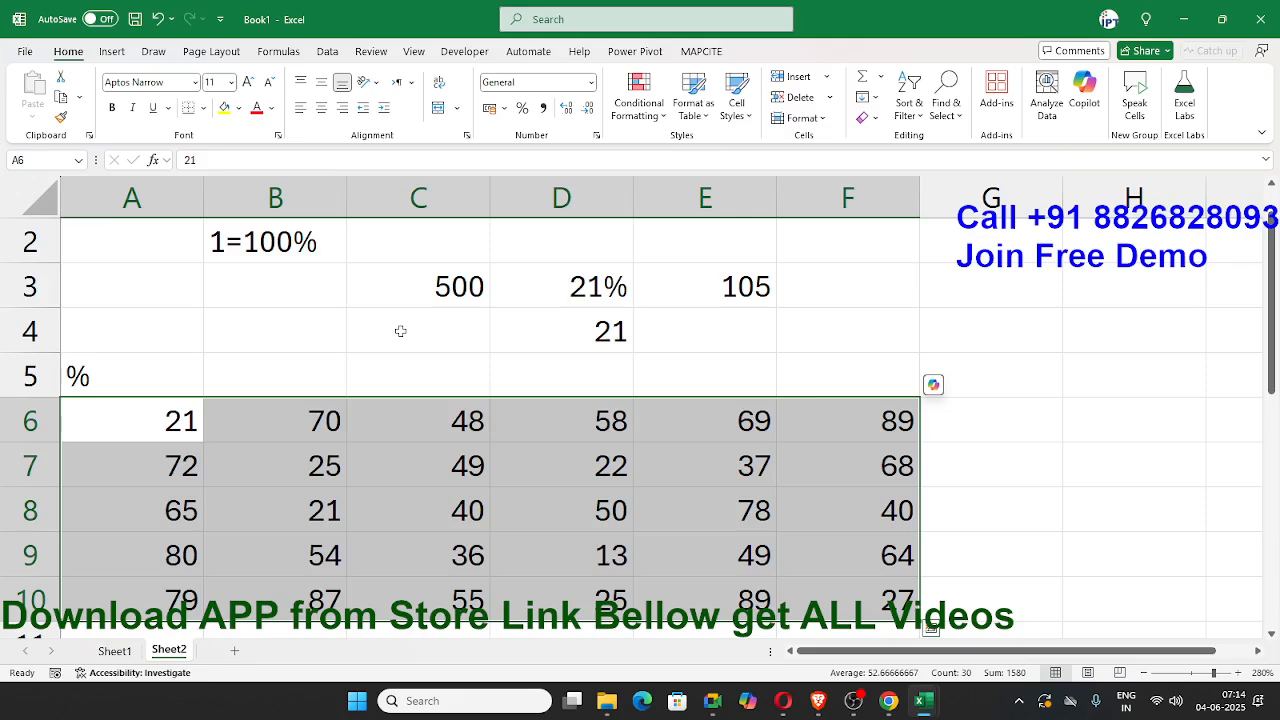
{"action": "key", "text": "Right"}
{"action": "key", "text": "Left"}
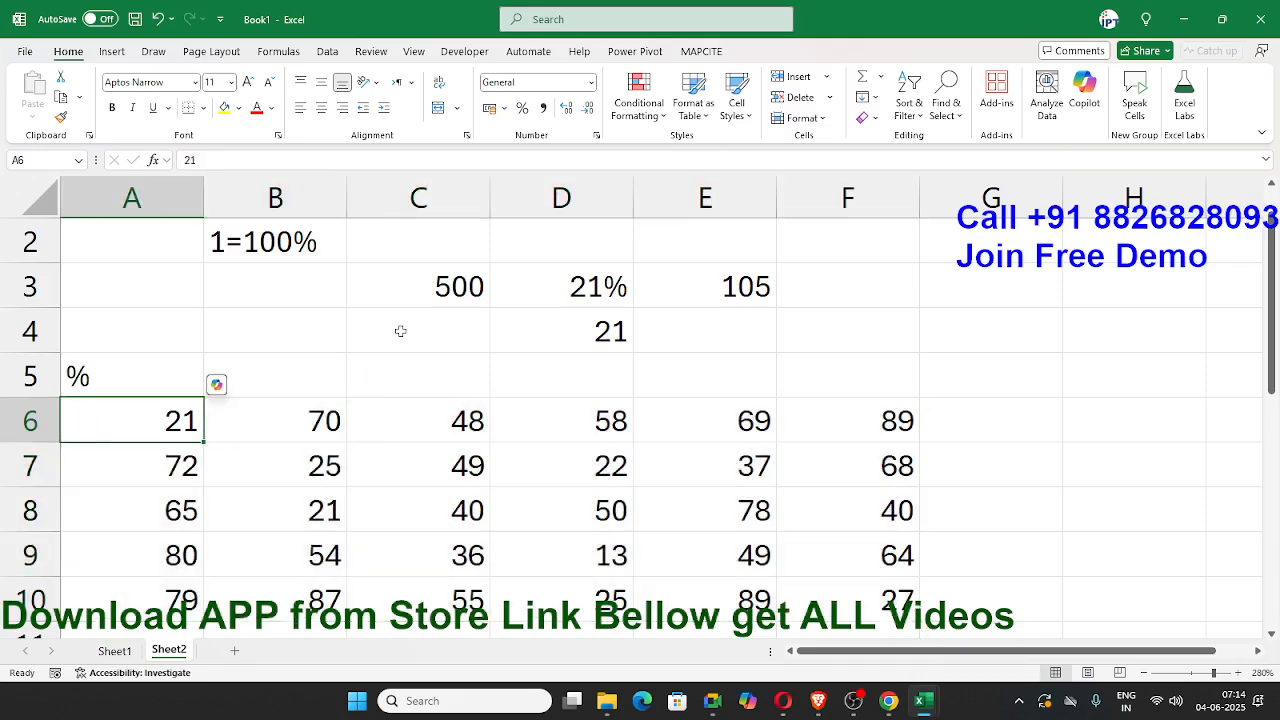
{"action": "key", "text": "Down"}
{"action": "key", "text": "Down"}
{"action": "key", "text": "Down"}
{"action": "key", "text": "Down"}
{"action": "key", "text": "Right"}
{"action": "key", "text": "Right"}
{"action": "key", "text": "Right"}
{"action": "key", "text": "Right"}
{"action": "key", "text": "Right"}
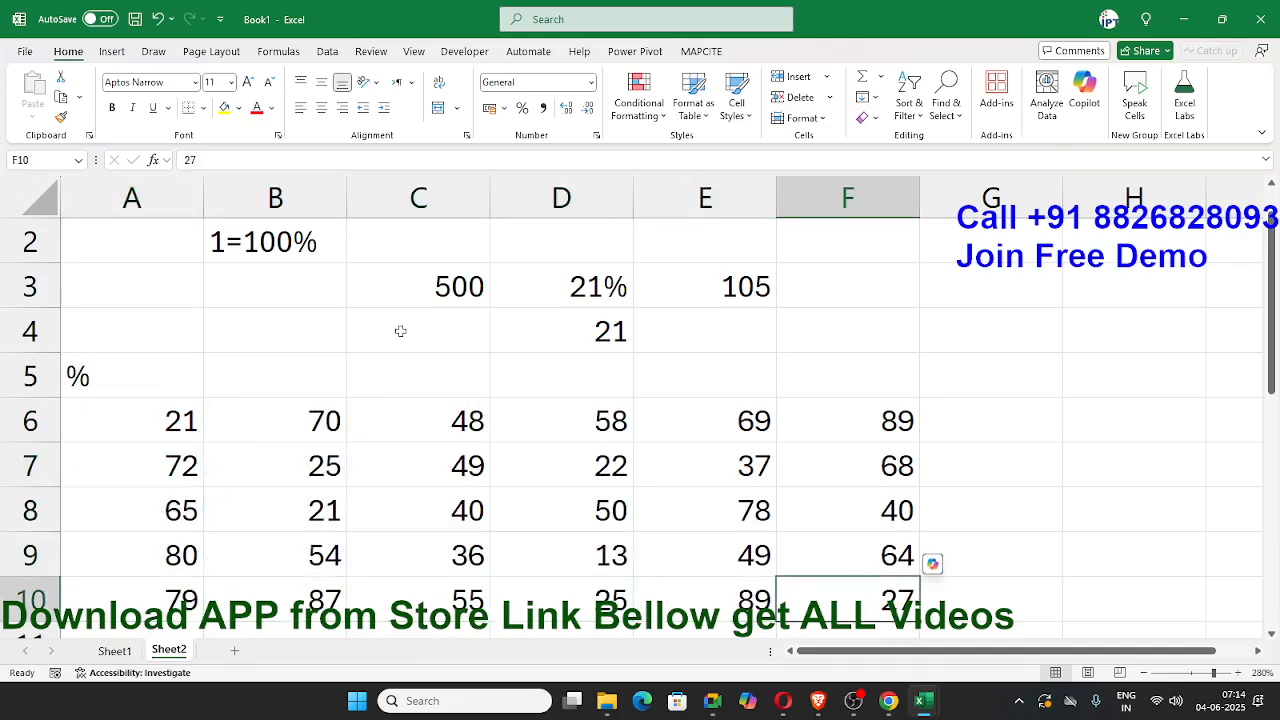
{"action": "key", "text": "Left"}
{"action": "key", "text": "Left"}
{"action": "key", "text": "Left"}
{"action": "key", "text": "Left"}
{"action": "key", "text": "Left"}
{"action": "key", "text": "Up"}
{"action": "key", "text": "Up"}
{"action": "key", "text": "Up"}
{"action": "key", "text": "Up"}
{"action": "key", "text": "Right"}
{"action": "key", "text": "Right"}
{"action": "key", "text": "Right"}
{"action": "key", "text": "Right"}
{"action": "key", "text": "Right"}
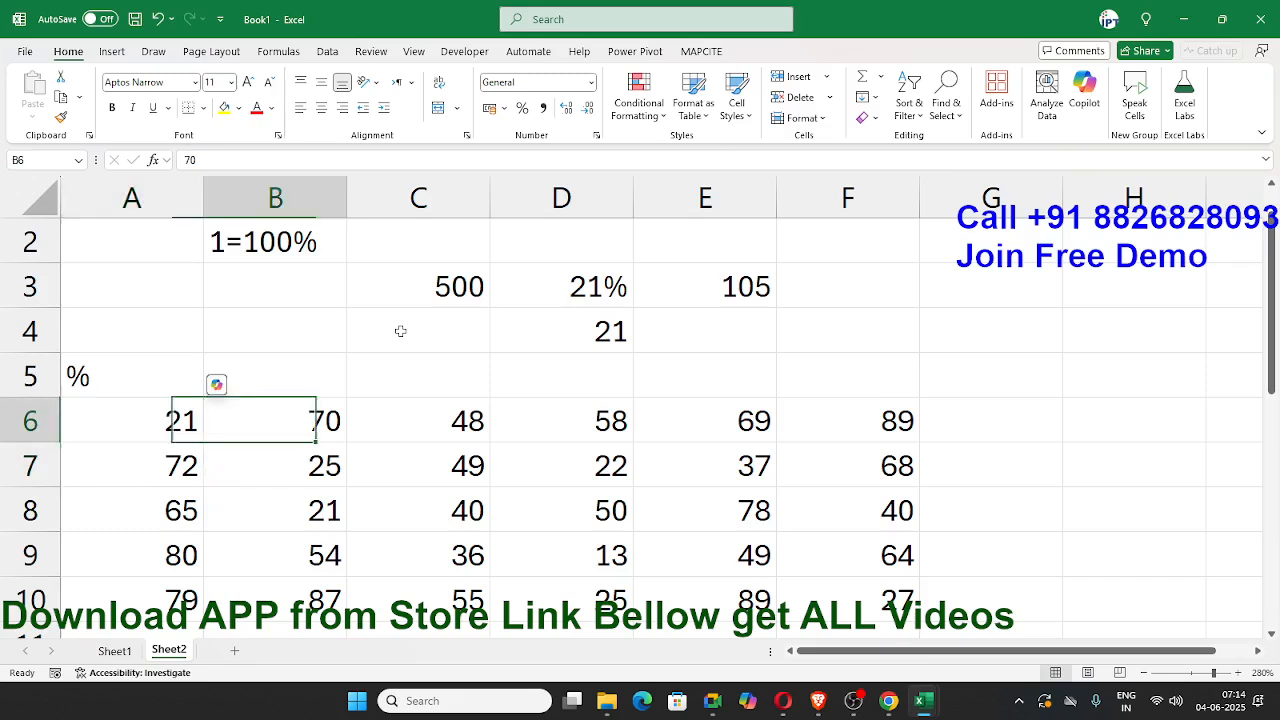
{"action": "key", "text": "Down"}
{"action": "key", "text": "Down"}
{"action": "key", "text": "Down"}
{"action": "key", "text": "Down"}
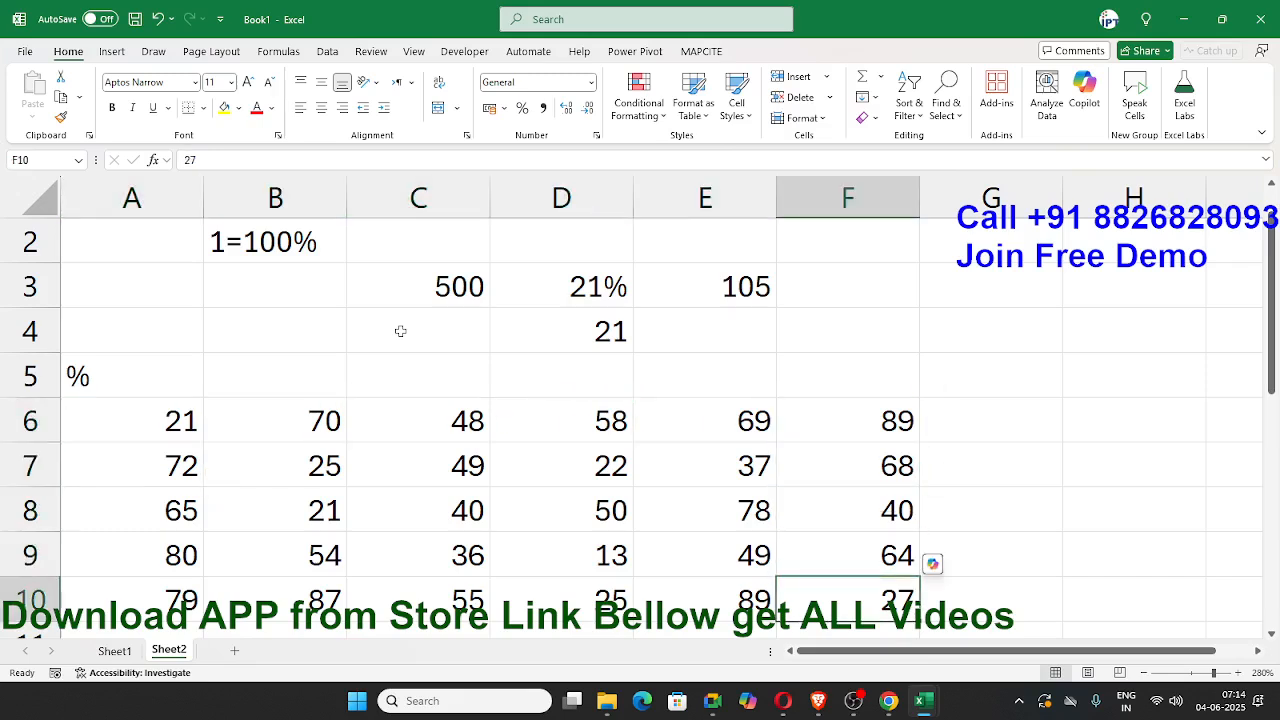
{"action": "key", "text": "Left"}
{"action": "key", "text": "Left"}
{"action": "key", "text": "Left"}
{"action": "key", "text": "Left"}
{"action": "key", "text": "Left"}
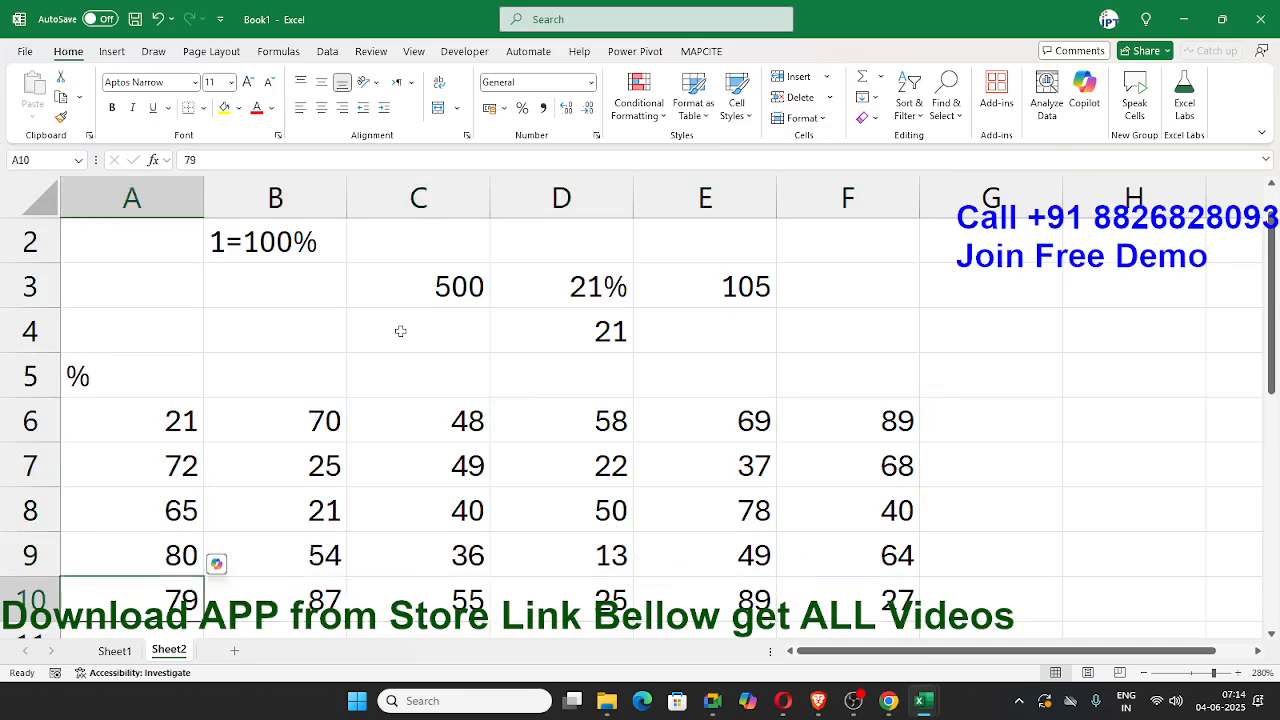
{"action": "key", "text": "Up"}
{"action": "key", "text": "Up"}
{"action": "key", "text": "Up"}
{"action": "key", "text": "Up"}
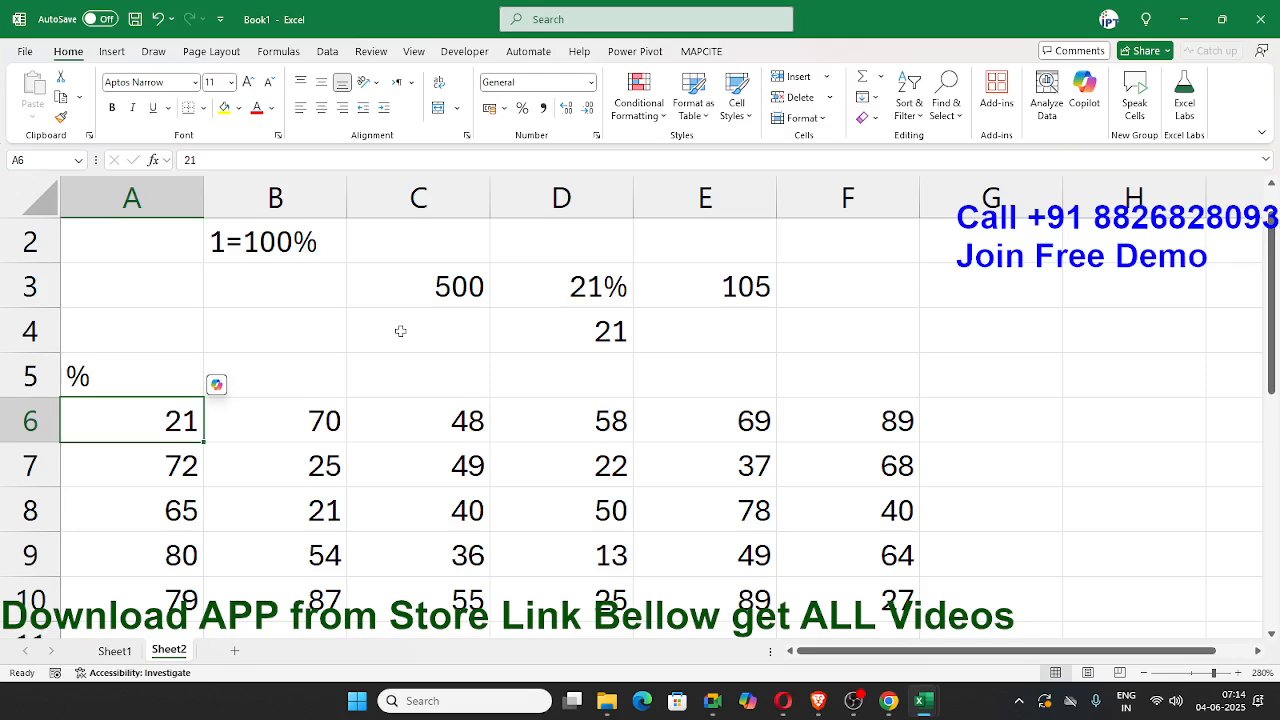
Step: Try converting A6 and A7 to percentages by appending a percent sign to each value, and undo both edits
{"action": "key", "text": "F2"}
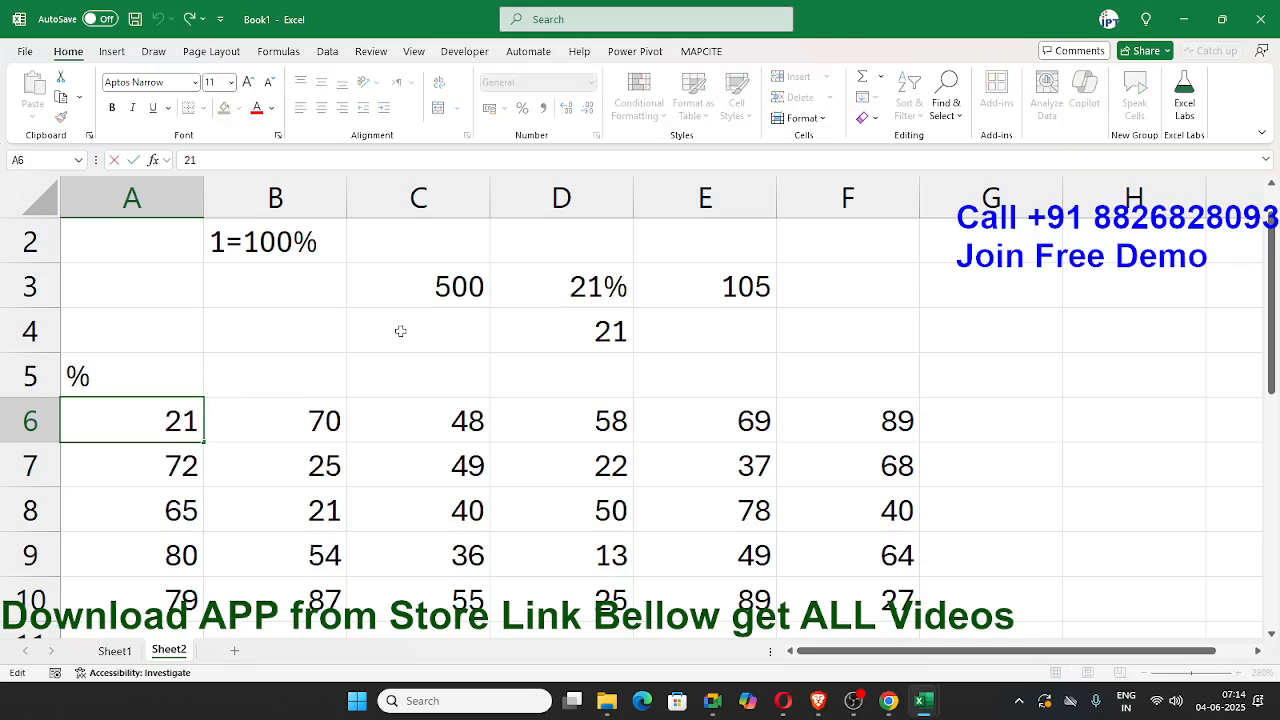
{"action": "type", "text": "%"}
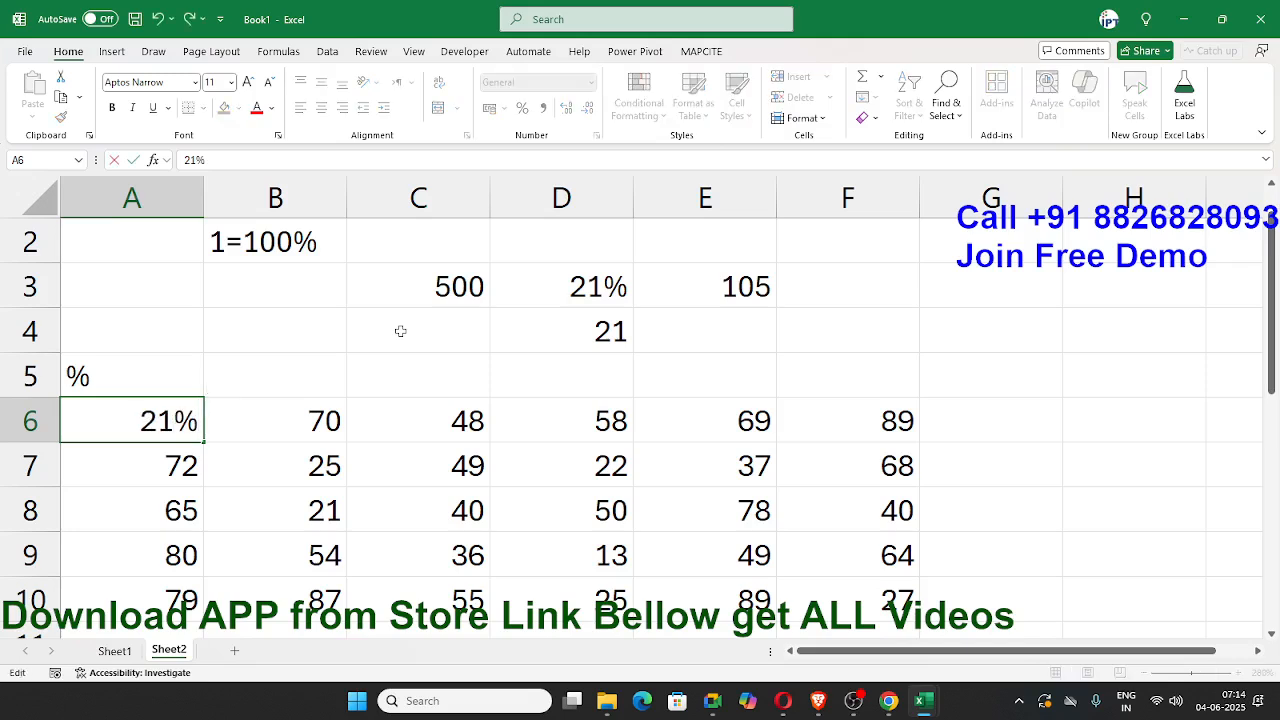
{"action": "key", "text": "Return"}
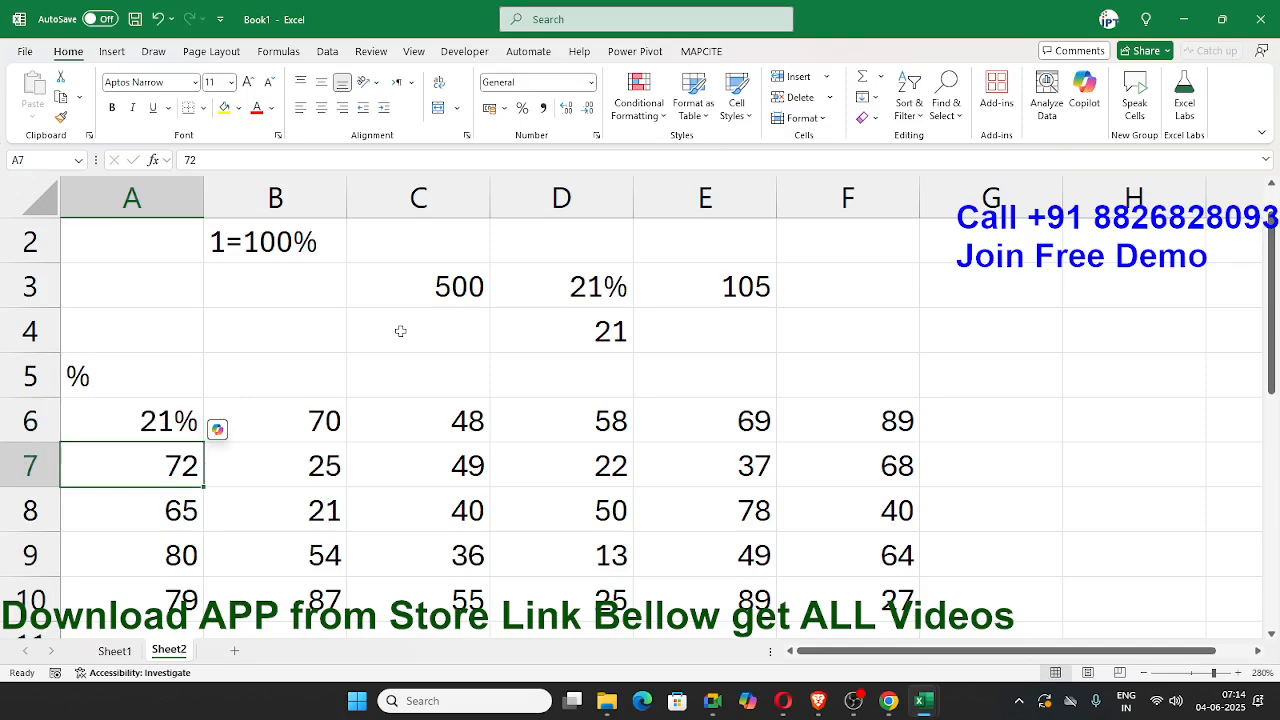
{"action": "key", "text": "F2"}
{"action": "type", "text": "%"}
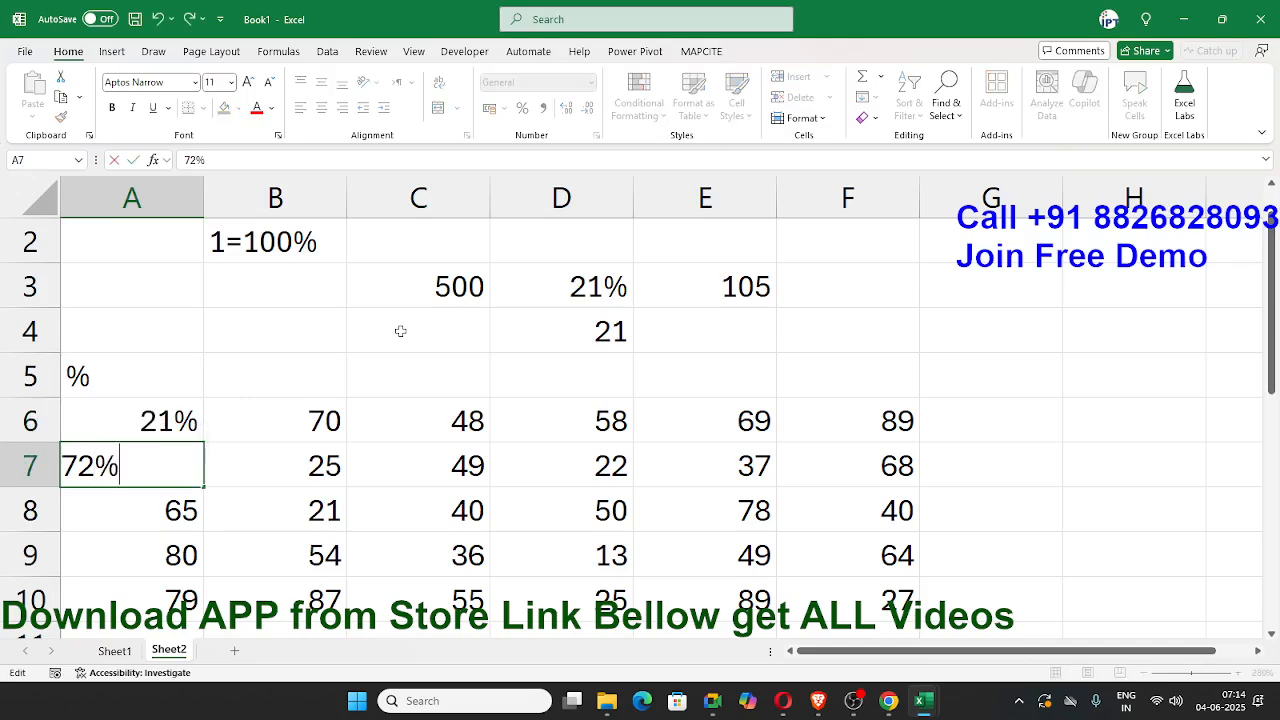
{"action": "key", "text": "Return"}
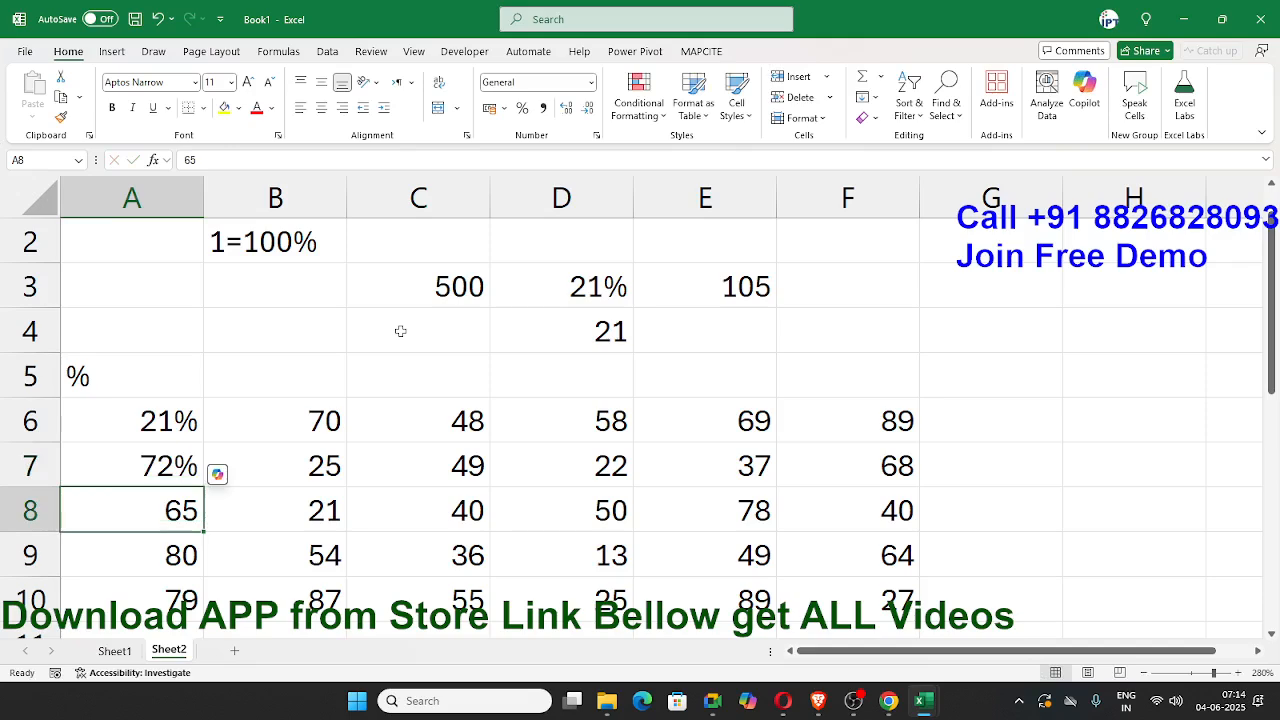
{"action": "key", "text": "ctrl+z"}
{"action": "key", "text": "ctrl+z"}
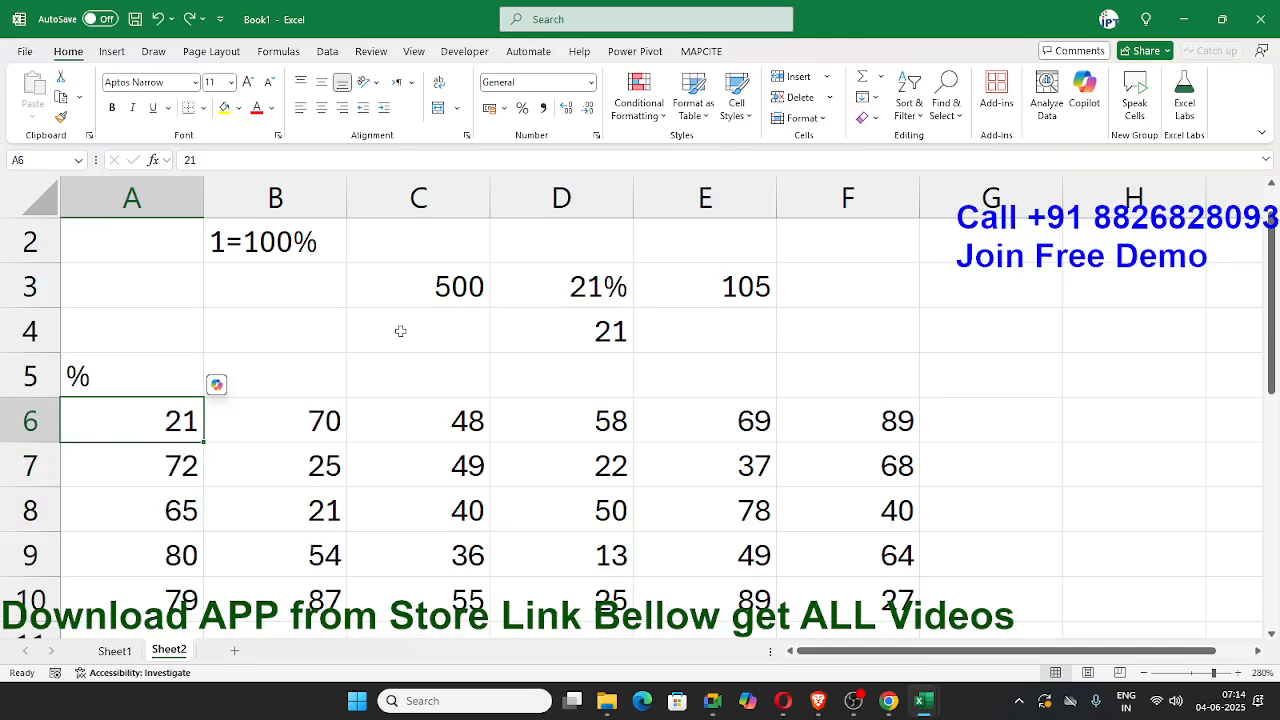
Step: Enter the decimal equivalents 0.21 in cell A6 and 0.72 in cell A7
{"action": "type", "text": "0.21"}
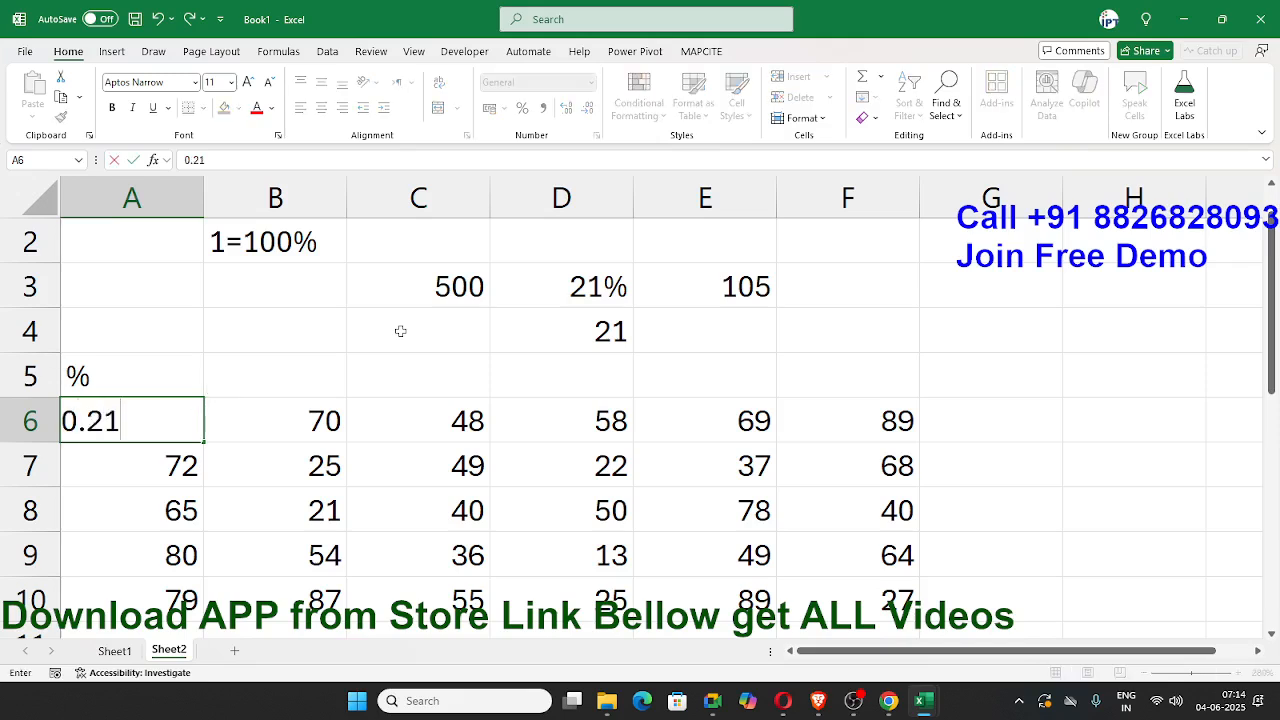
{"action": "key", "text": "Return"}
{"action": "type", "text": "0.72"}
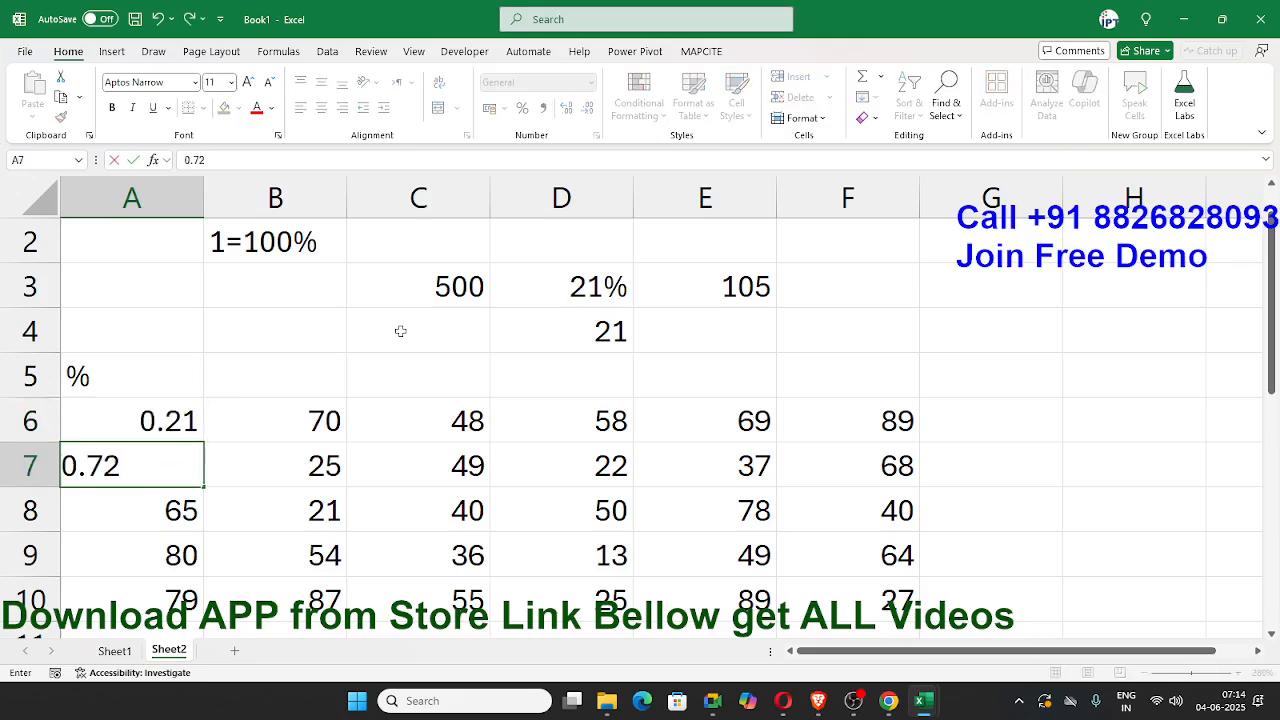
{"action": "left_click", "coordinate": [400, 331]}
Step: Apply the Percentage number format to cells A6:A7
{"action": "scroll", "coordinate": [400, 310], "scroll_direction": "up", "scroll_amount": 1}
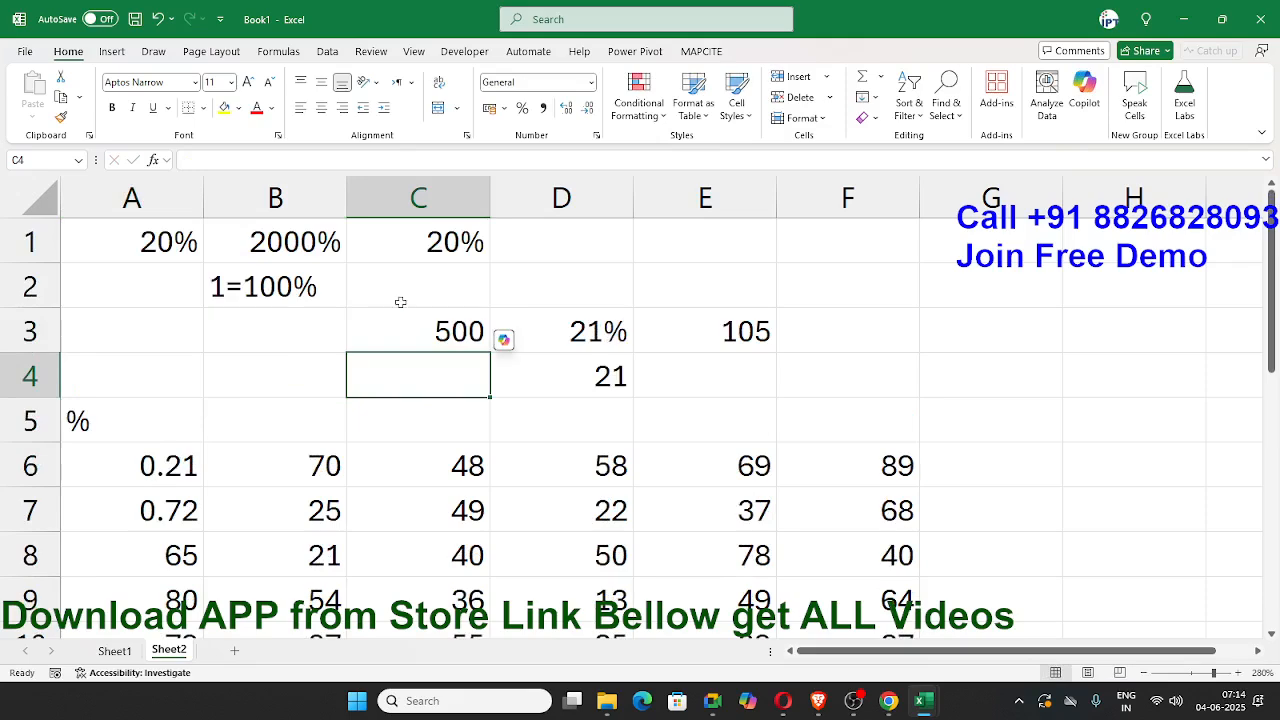
{"action": "left_click", "coordinate": [408, 244]}
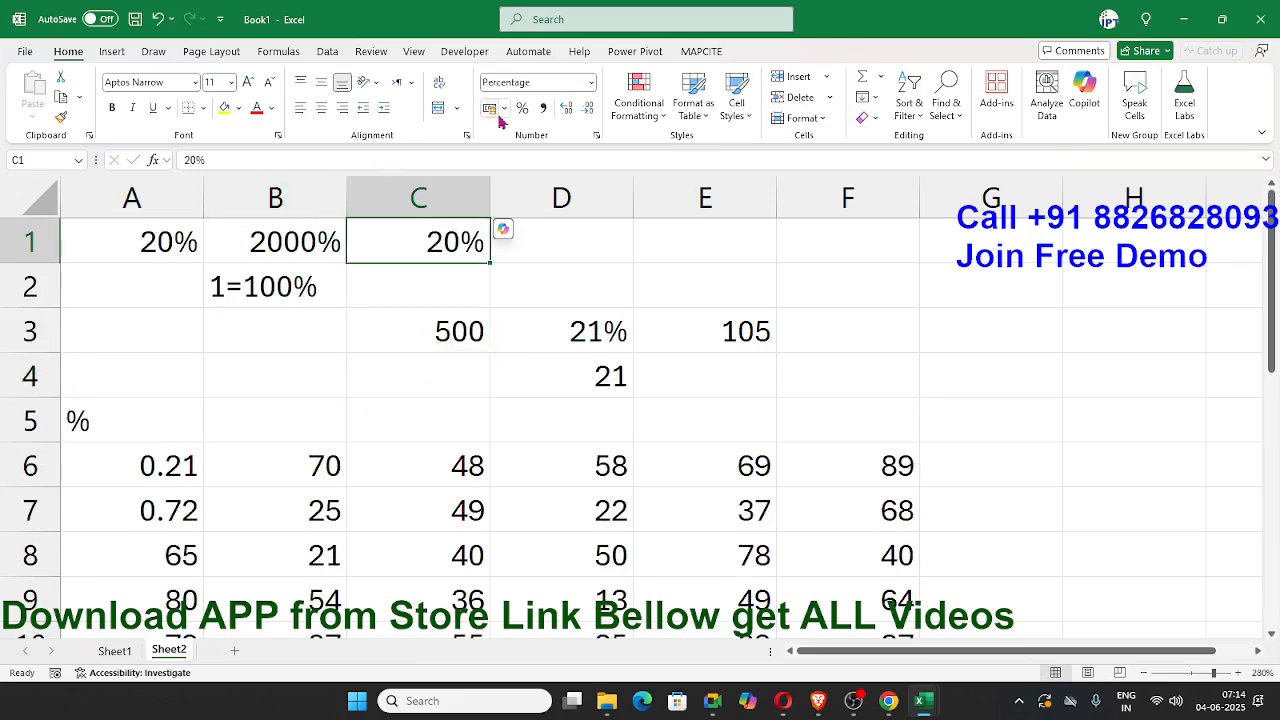
{"action": "left_click_drag", "start_coordinate": [150, 512], "coordinate": [147, 450]}
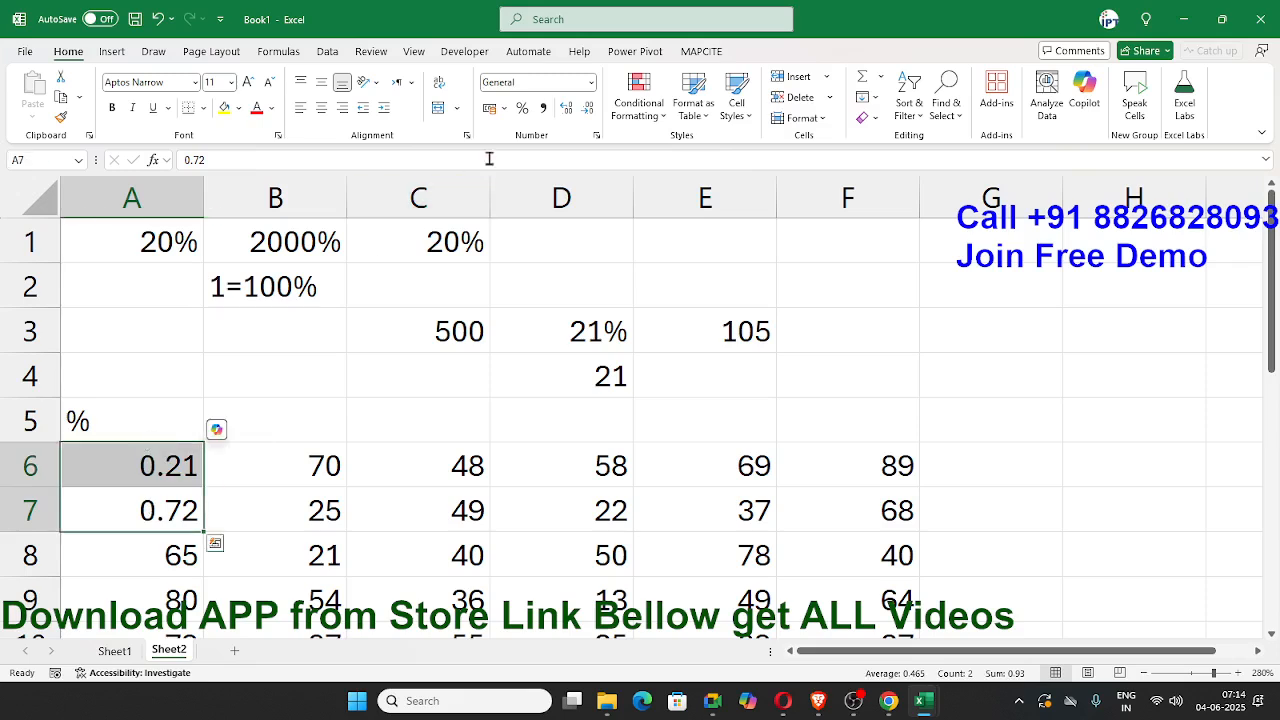
{"action": "left_click", "coordinate": [522, 110]}
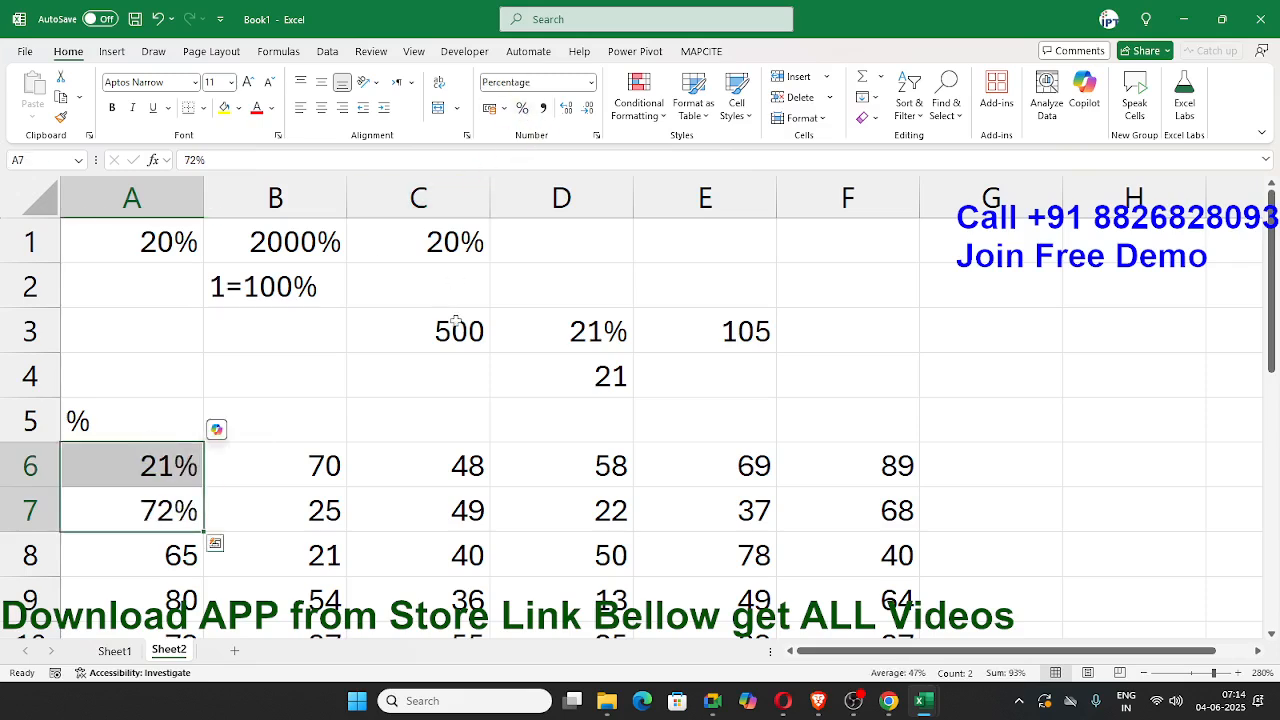
Step: Undo the percentage format and the decimal entries in cells A6 and A7
{"action": "key", "text": "ctrl+z"}
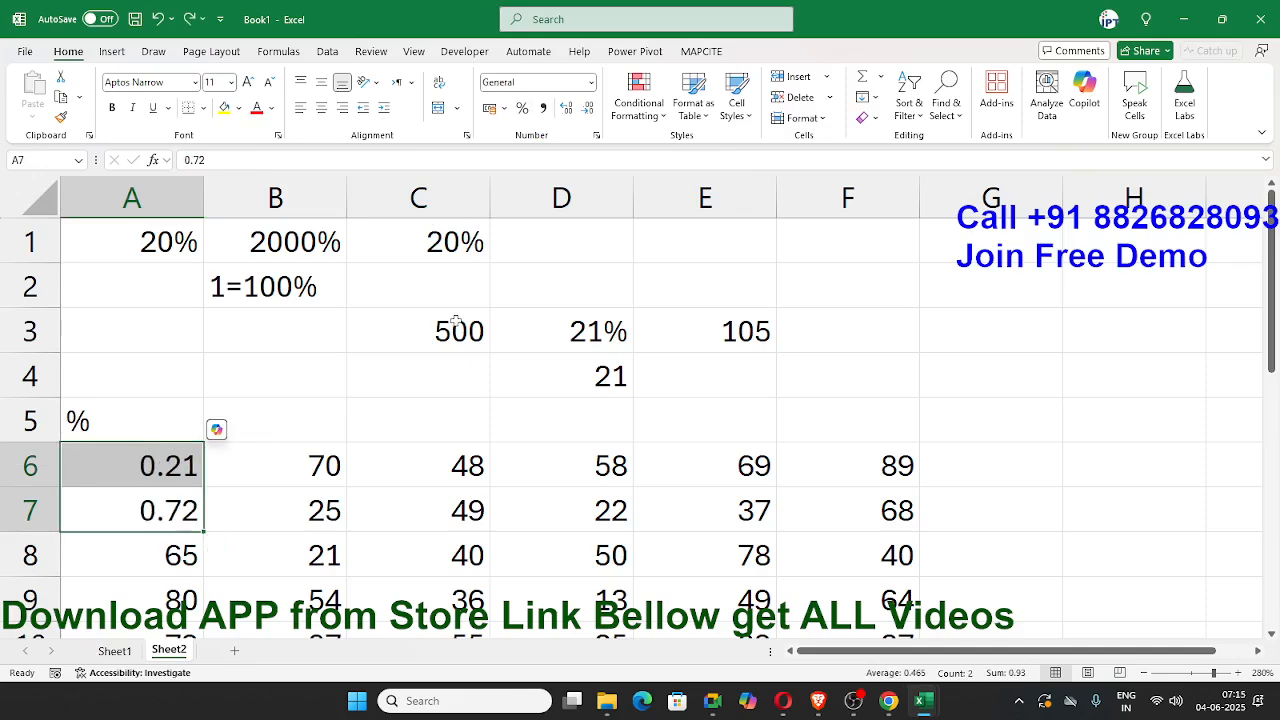
{"action": "key", "text": "ctrl+z"}
{"action": "key", "text": "ctrl+z"}
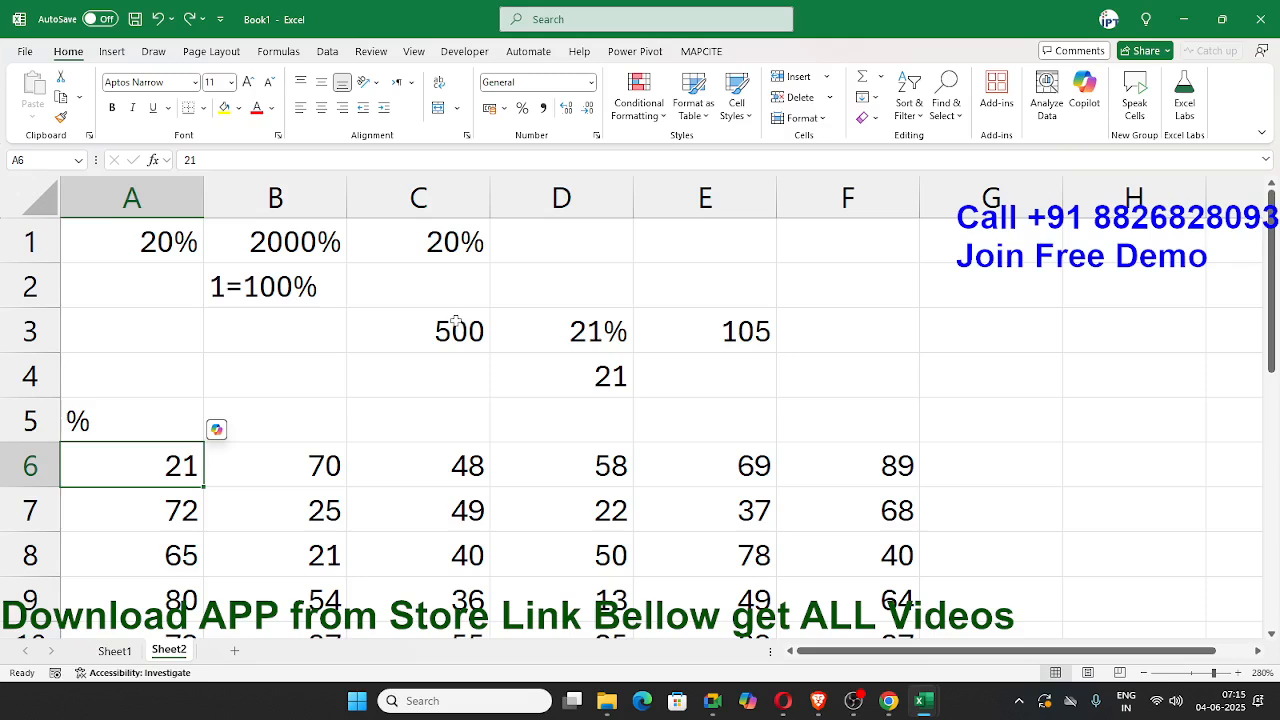
{"action": "left_click", "coordinate": [132, 653]}
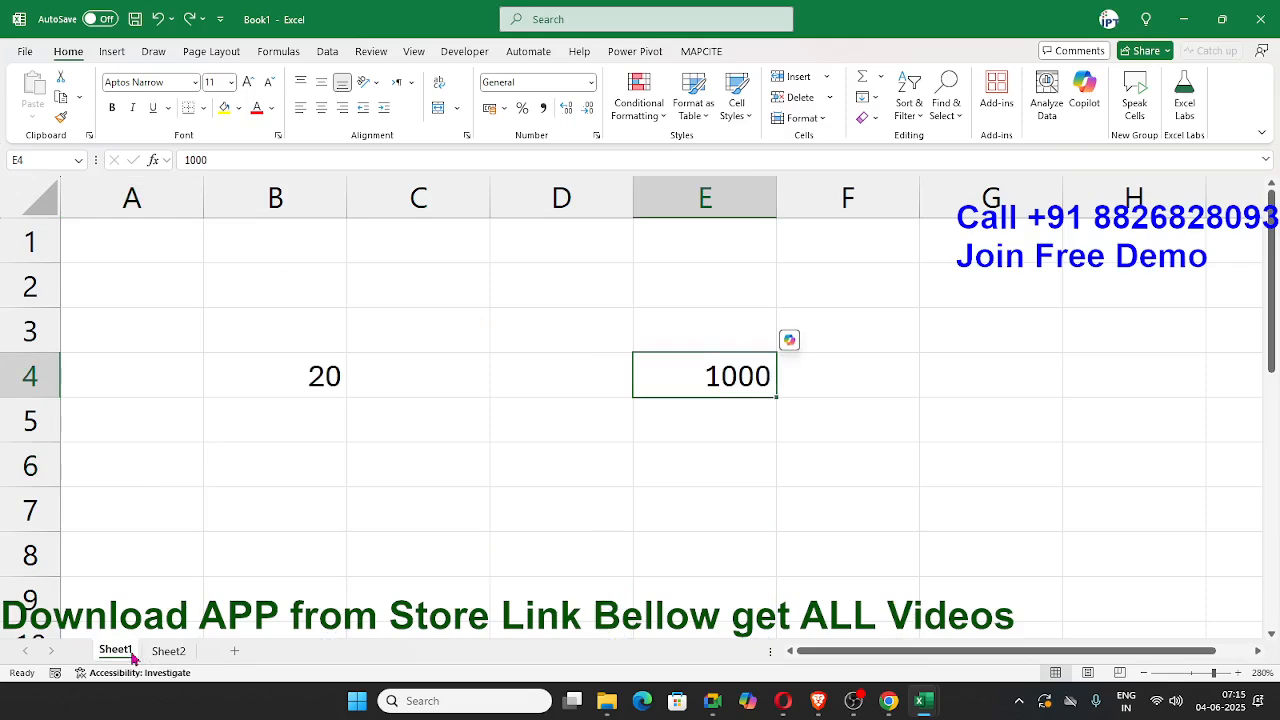
{"action": "left_click", "coordinate": [168, 651]}
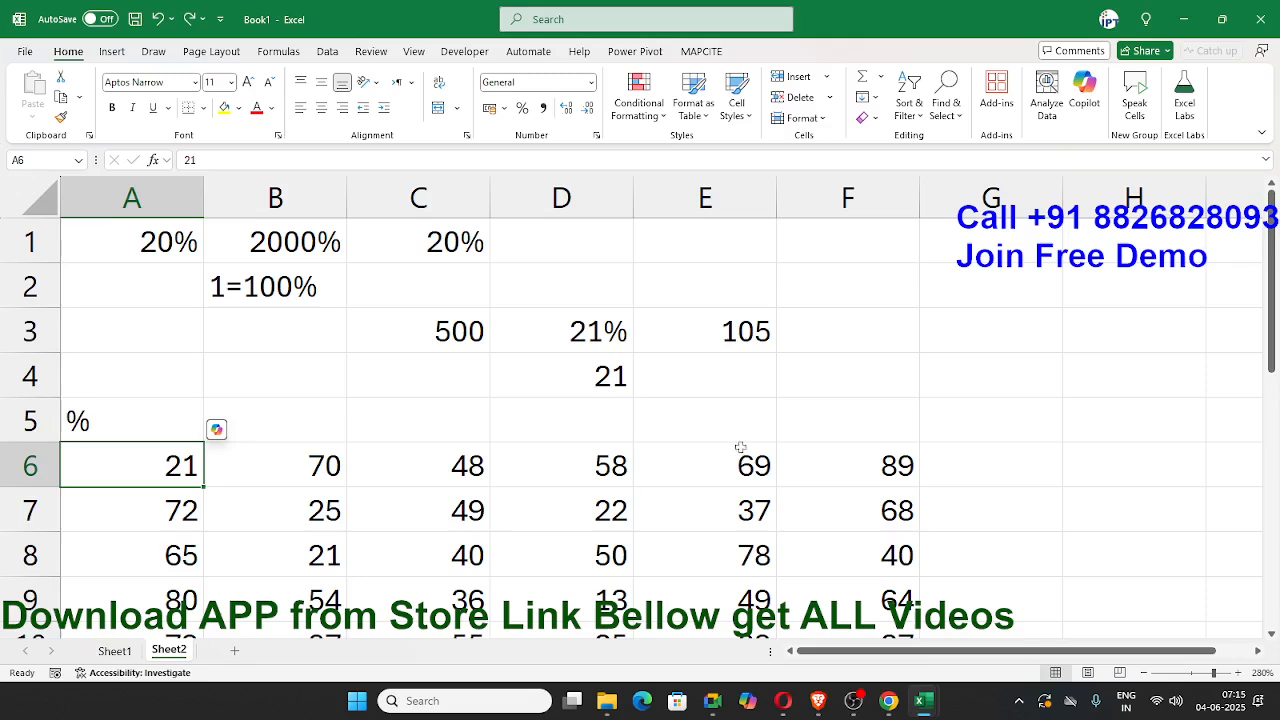
Step: Enter 100 in cell G3
{"action": "left_click", "coordinate": [938, 334]}
{"action": "type", "text": "10"}
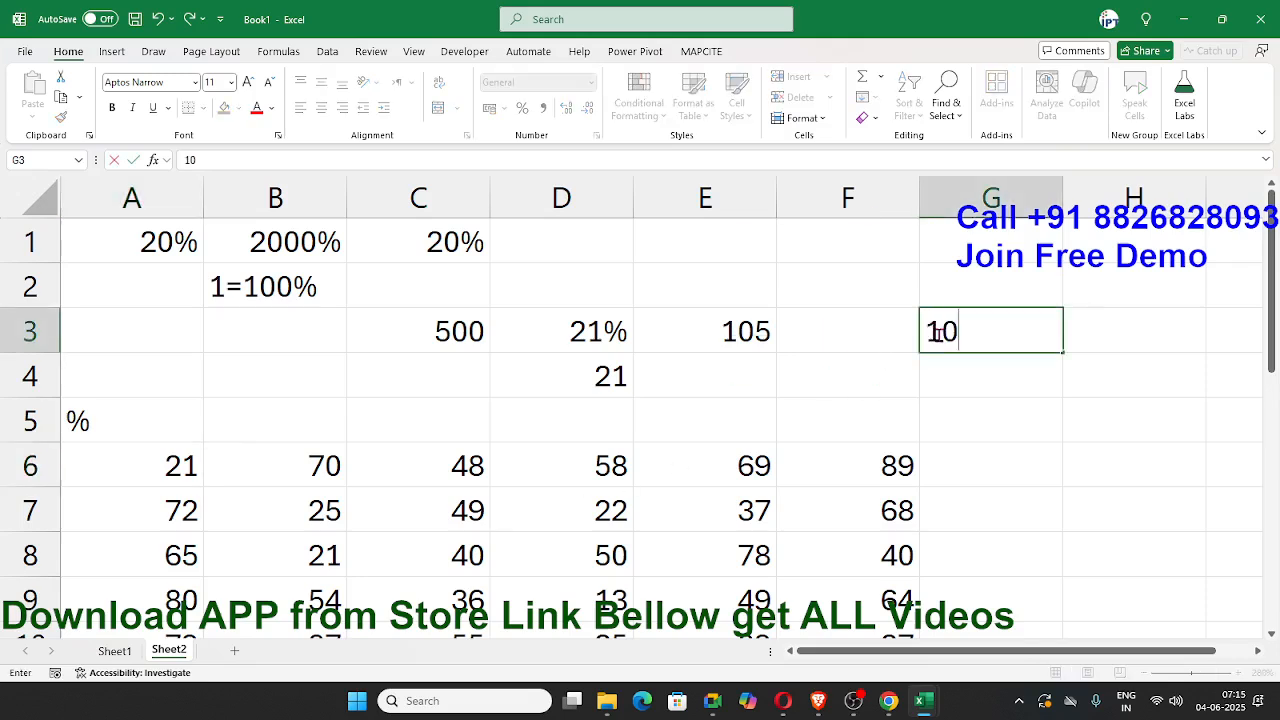
{"action": "type", "text": "0"}
{"action": "key", "text": "Return"}
Step: Divide the values in A6:F10 by the number in G3 using Paste Special Divide, and format the range as Percentage
{"action": "left_click", "coordinate": [937, 331]}
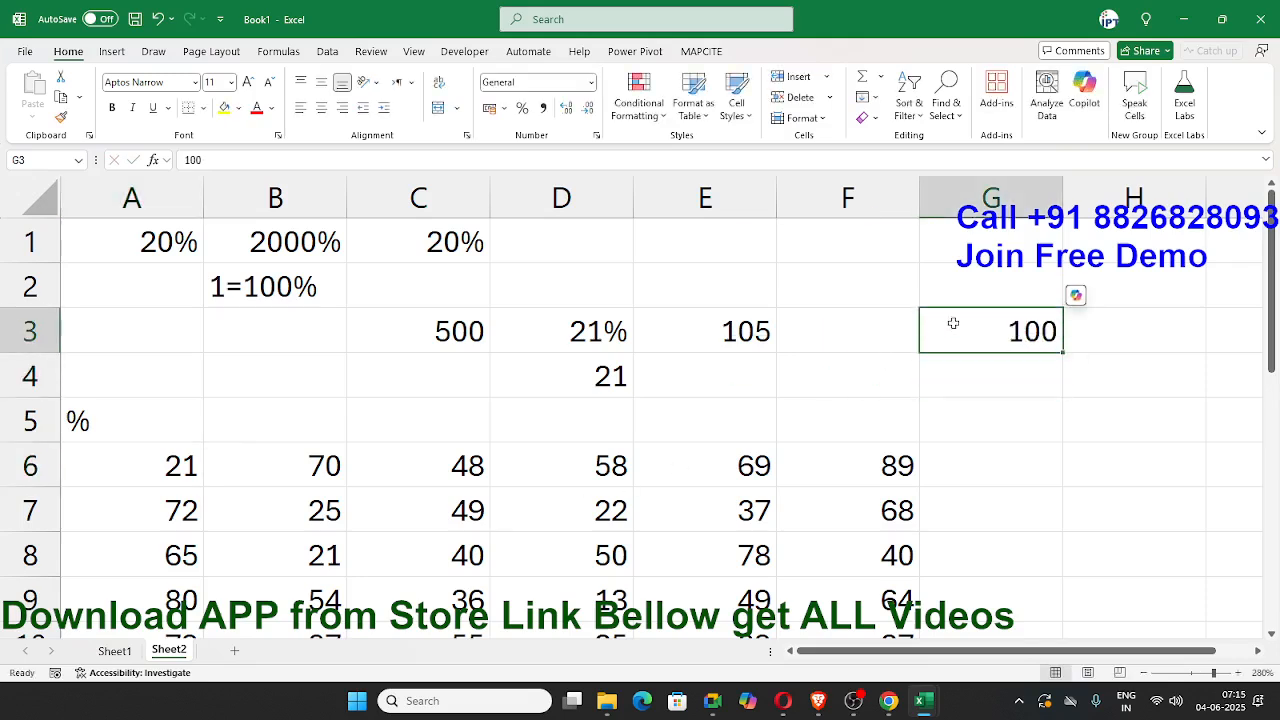
{"action": "key", "text": "ctrl+c"}
{"action": "left_click_drag", "start_coordinate": [157, 460], "coordinate": [808, 546]}
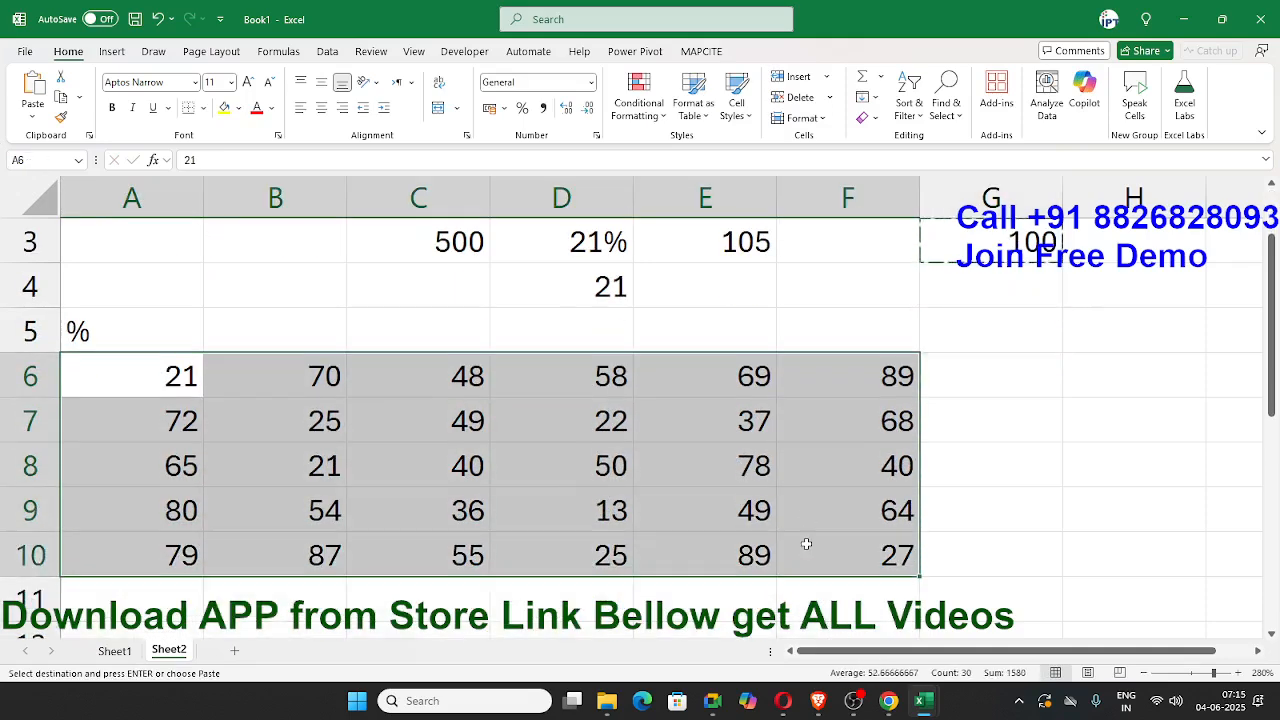
{"action": "right_click", "coordinate": [568, 461]}
{"action": "left_click", "coordinate": [648, 290]}
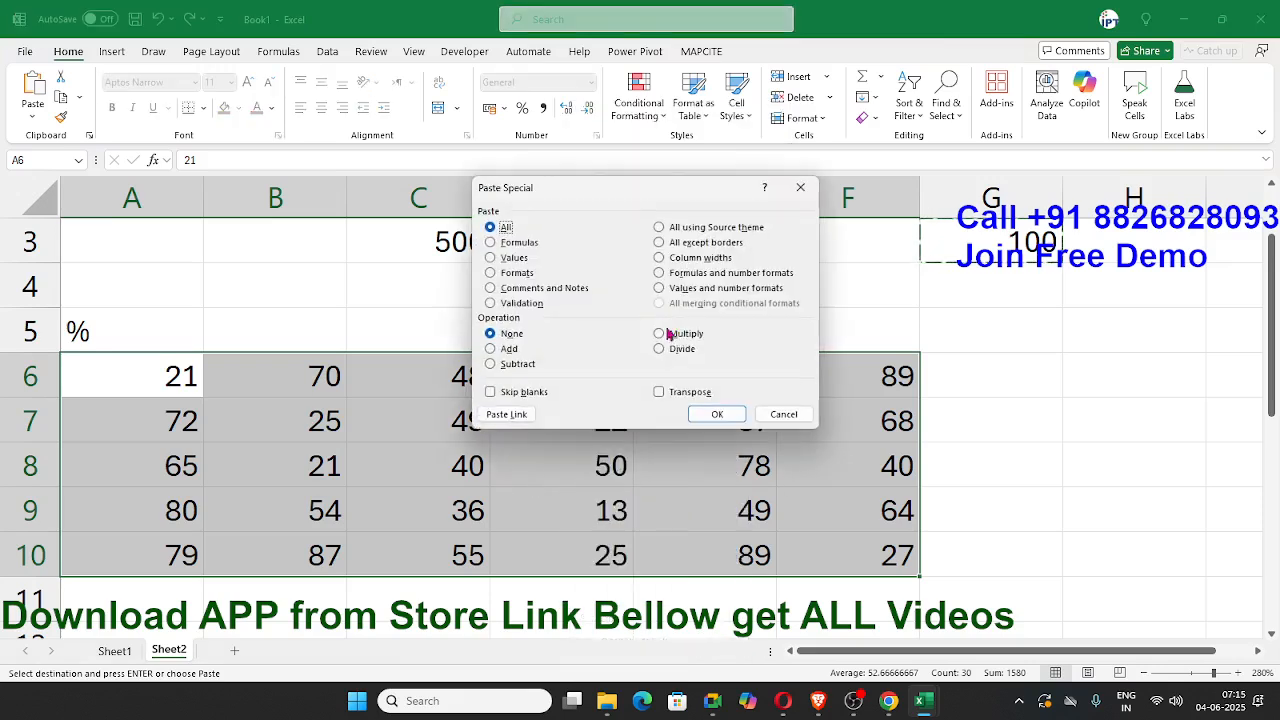
{"action": "left_click", "coordinate": [678, 350]}
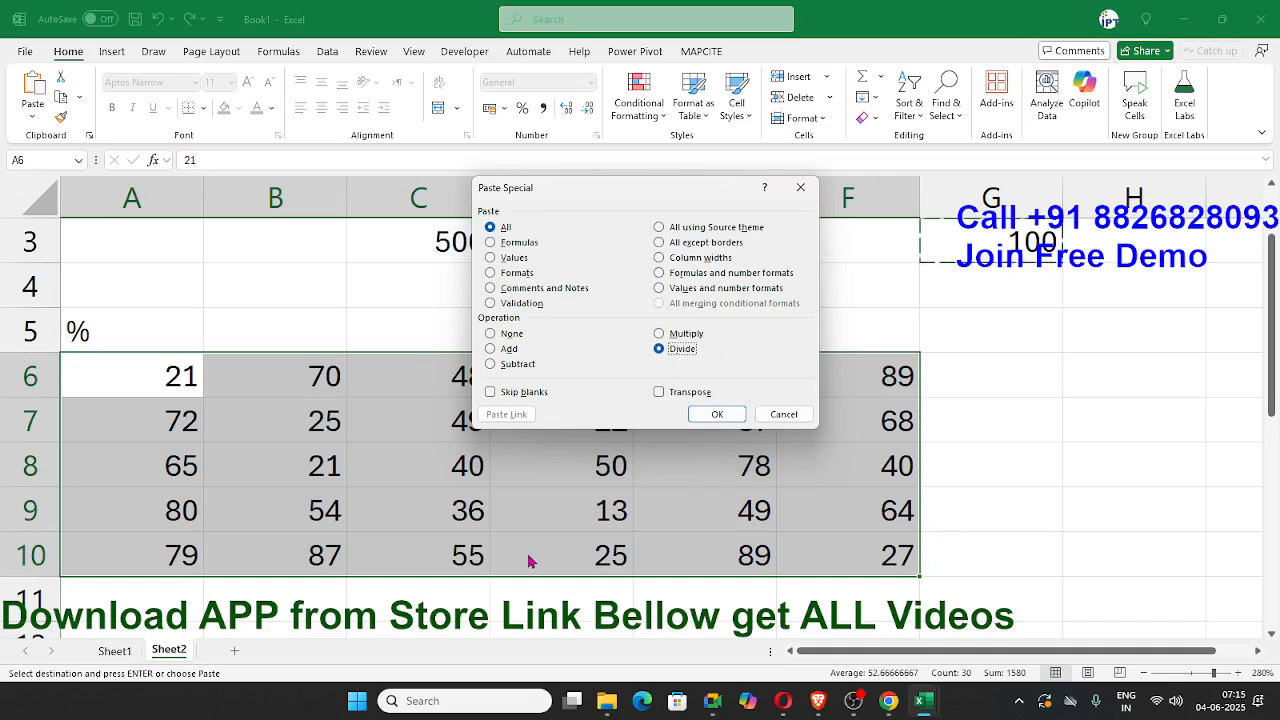
{"action": "left_click", "coordinate": [720, 415]}
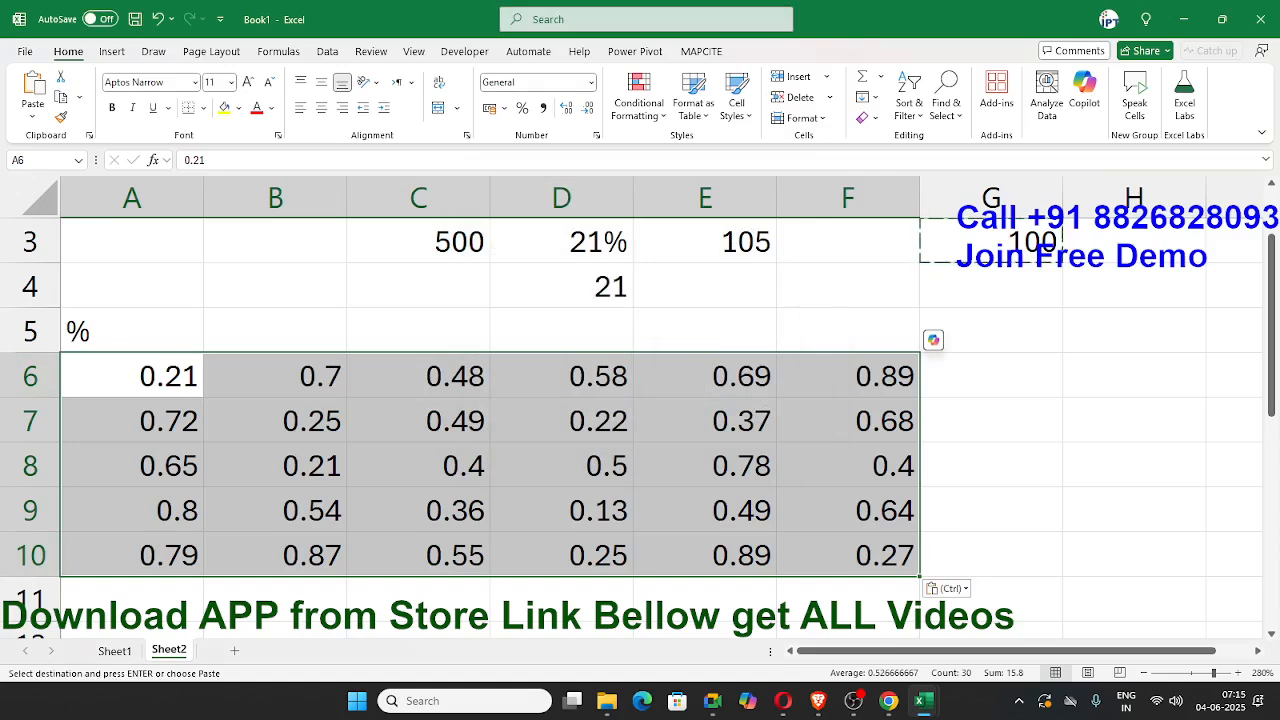
{"action": "left_click", "coordinate": [521, 108]}
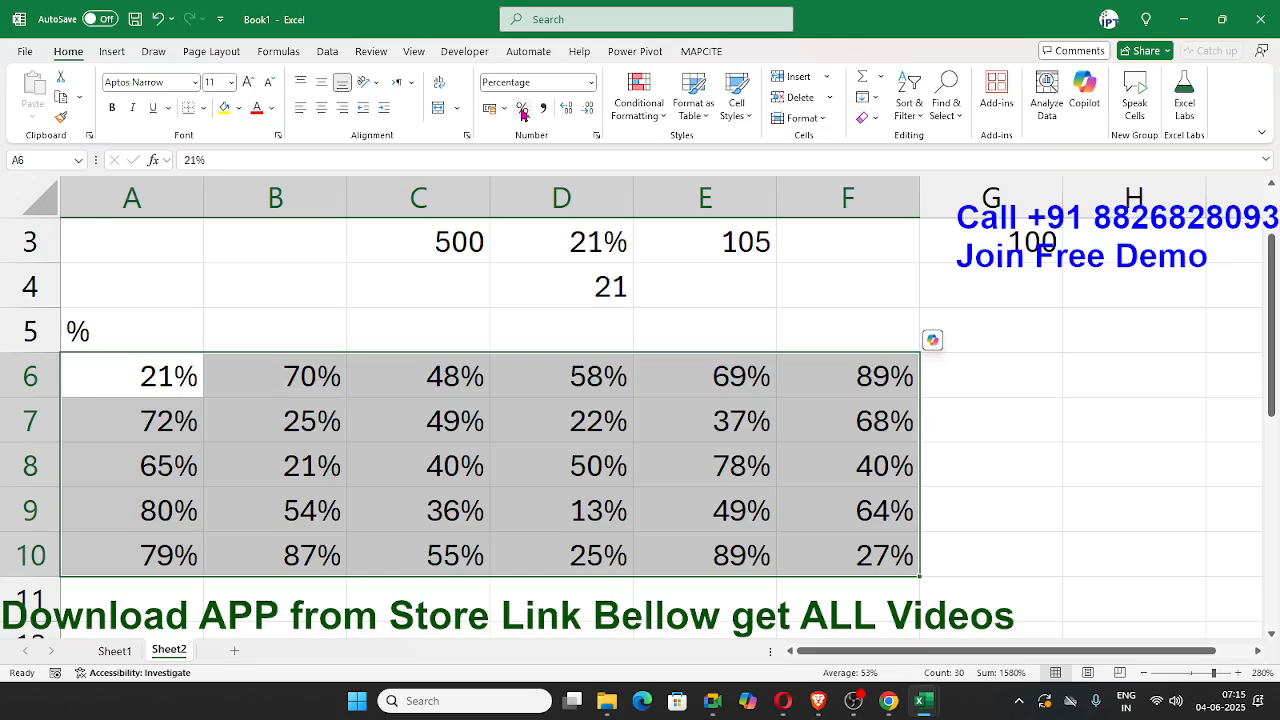
Step: Review the example on Sheet1 and the percentage examples at the start of Sheet2
{"action": "left_click", "coordinate": [343, 234]}
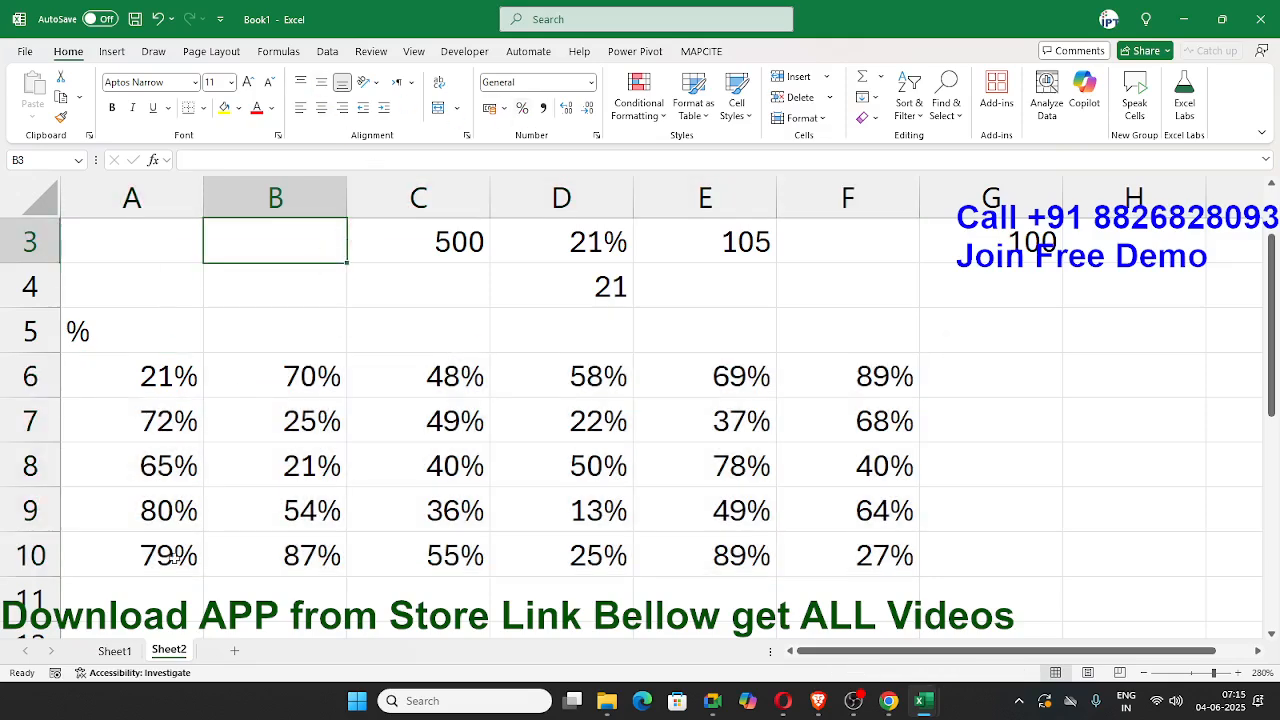
{"action": "left_click", "coordinate": [112, 652]}
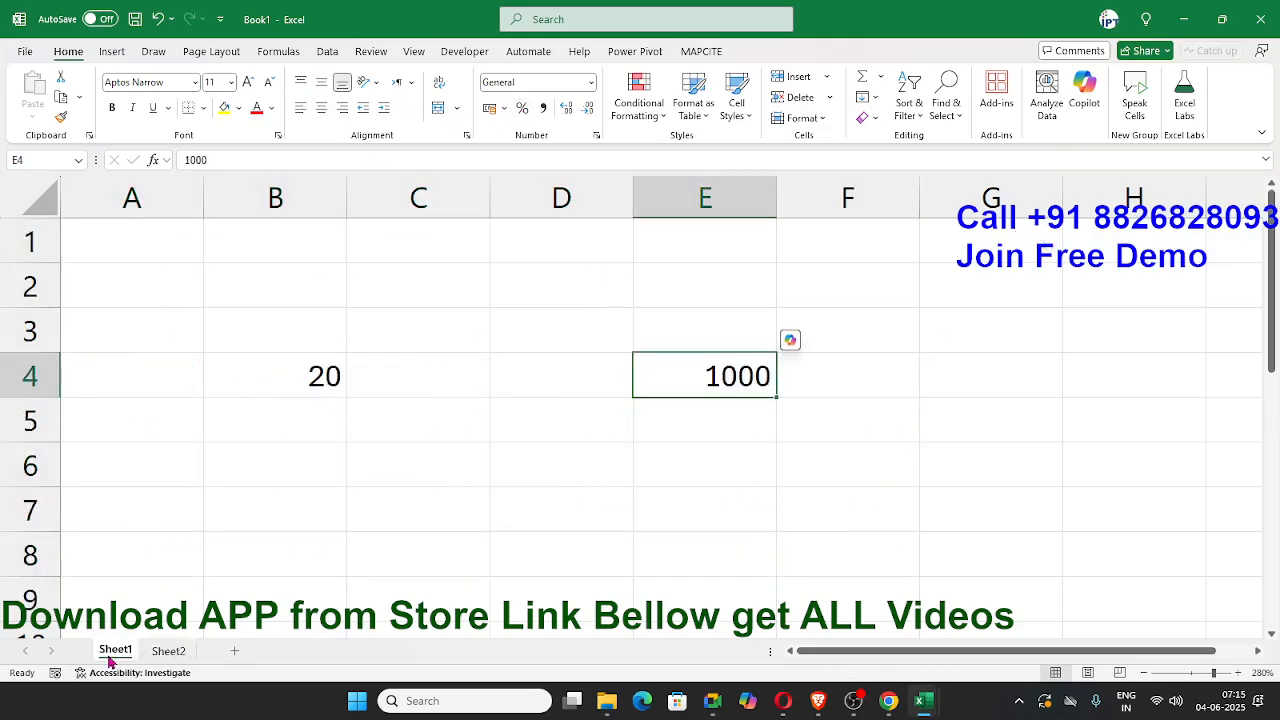
{"action": "left_click", "coordinate": [168, 651]}
{"action": "scroll", "coordinate": [145, 560], "scroll_direction": "up", "scroll_amount": 1}
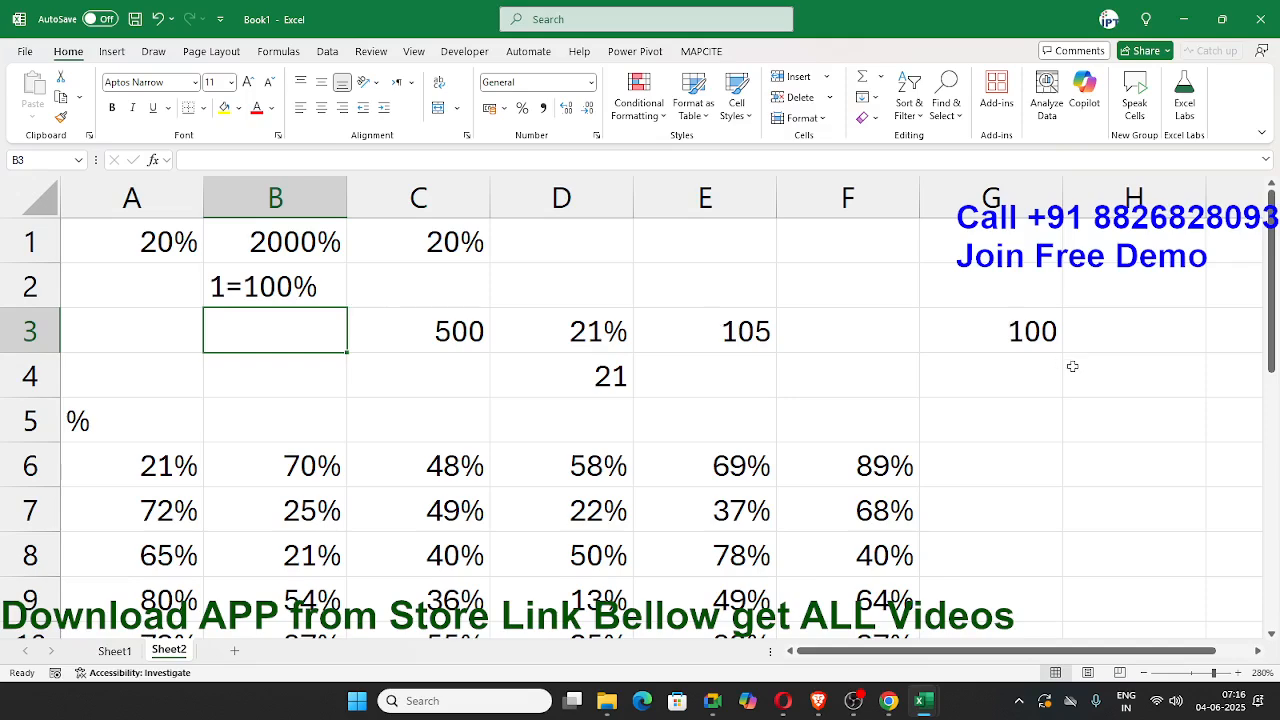
{"action": "left_click_drag", "start_coordinate": [1120, 420], "coordinate": [286, 285]}
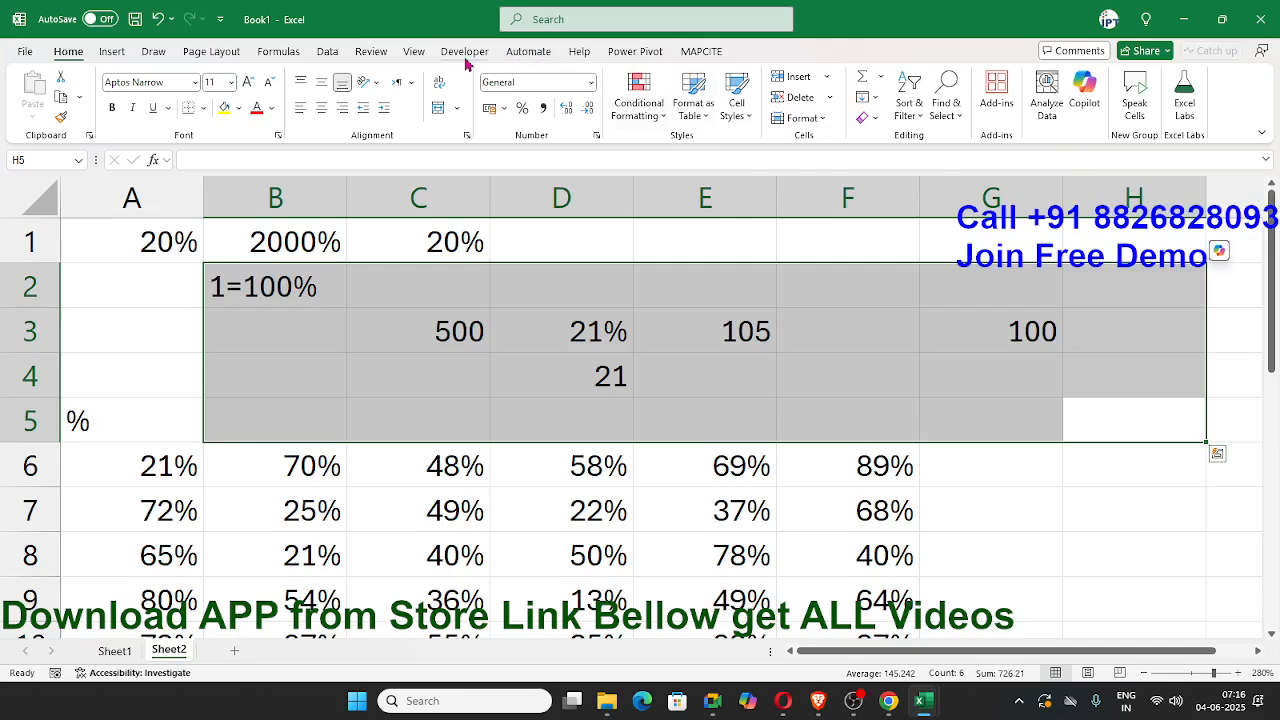
Step: Find Power BI Desktop with a Windows search for "po" and launch it
{"action": "key", "text": "super"}
{"action": "type", "text": "po"}
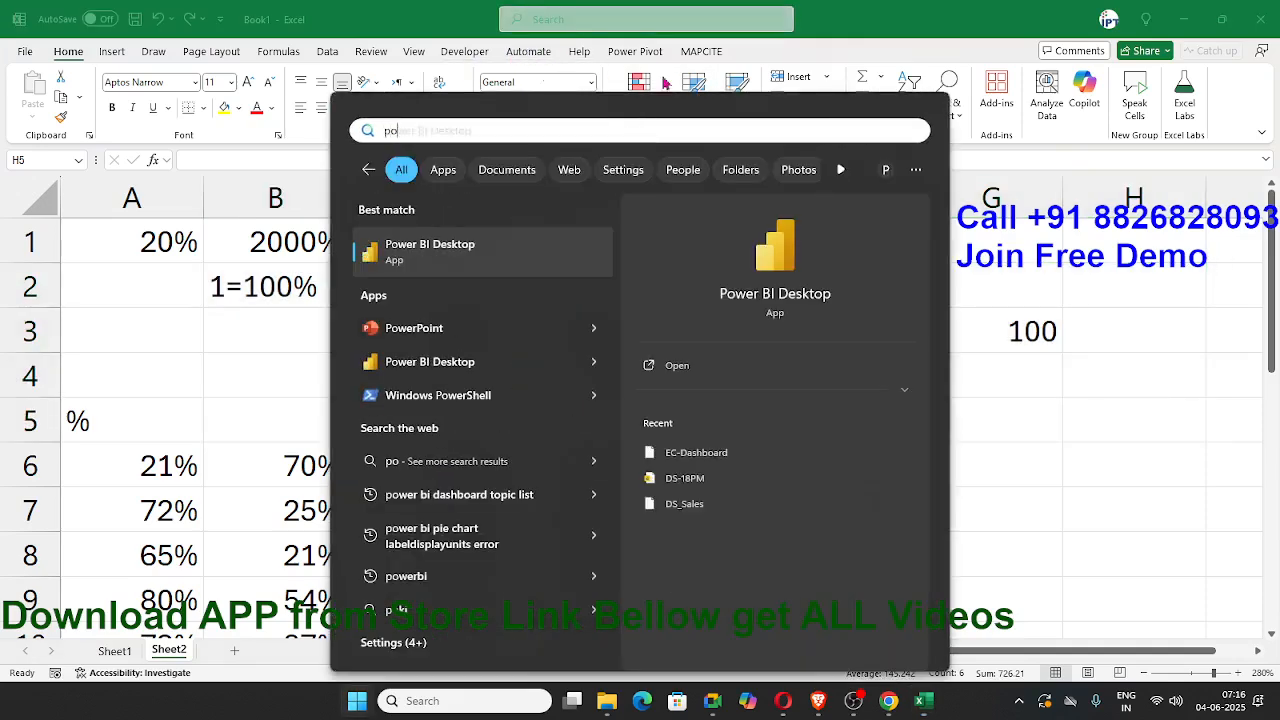
{"action": "left_click", "coordinate": [790, 296]}
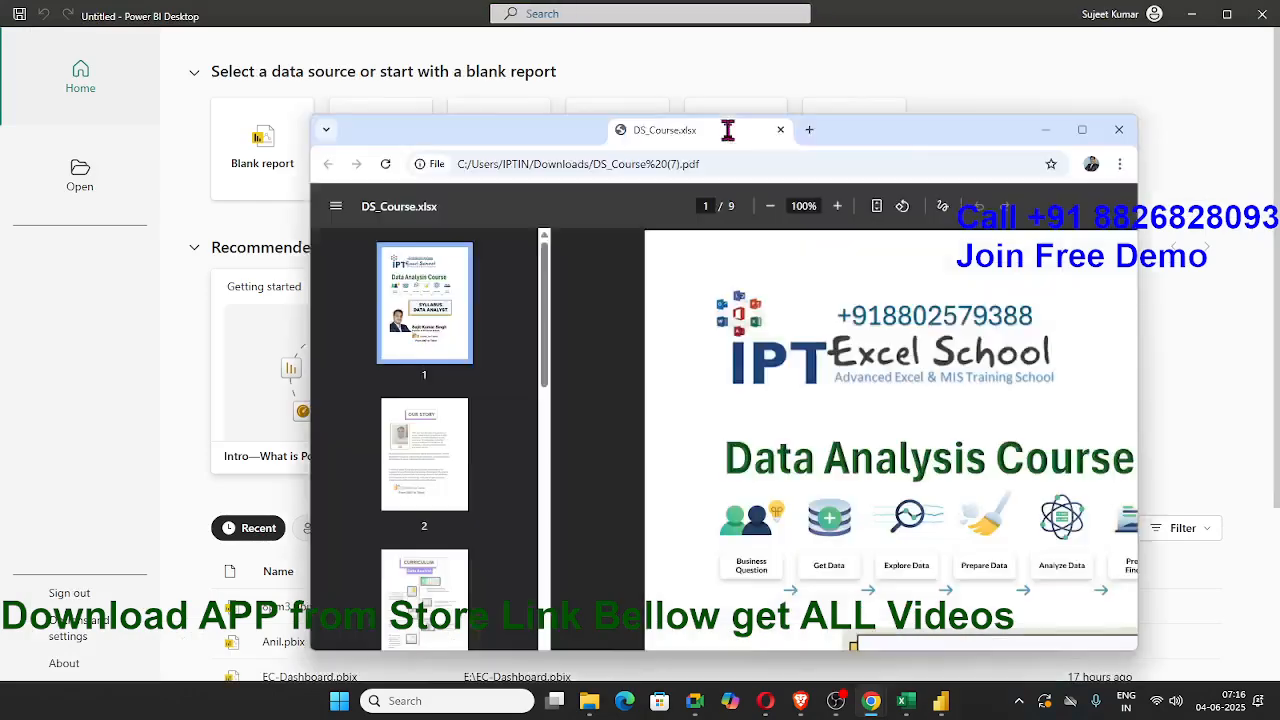
Step: Maximize the browser window with the DS_Course PDF and enlarge its first page to 156%
{"action": "left_click_drag", "start_coordinate": [728, 129], "coordinate": [689, 197]}
{"action": "left_click", "coordinate": [1041, 197]}
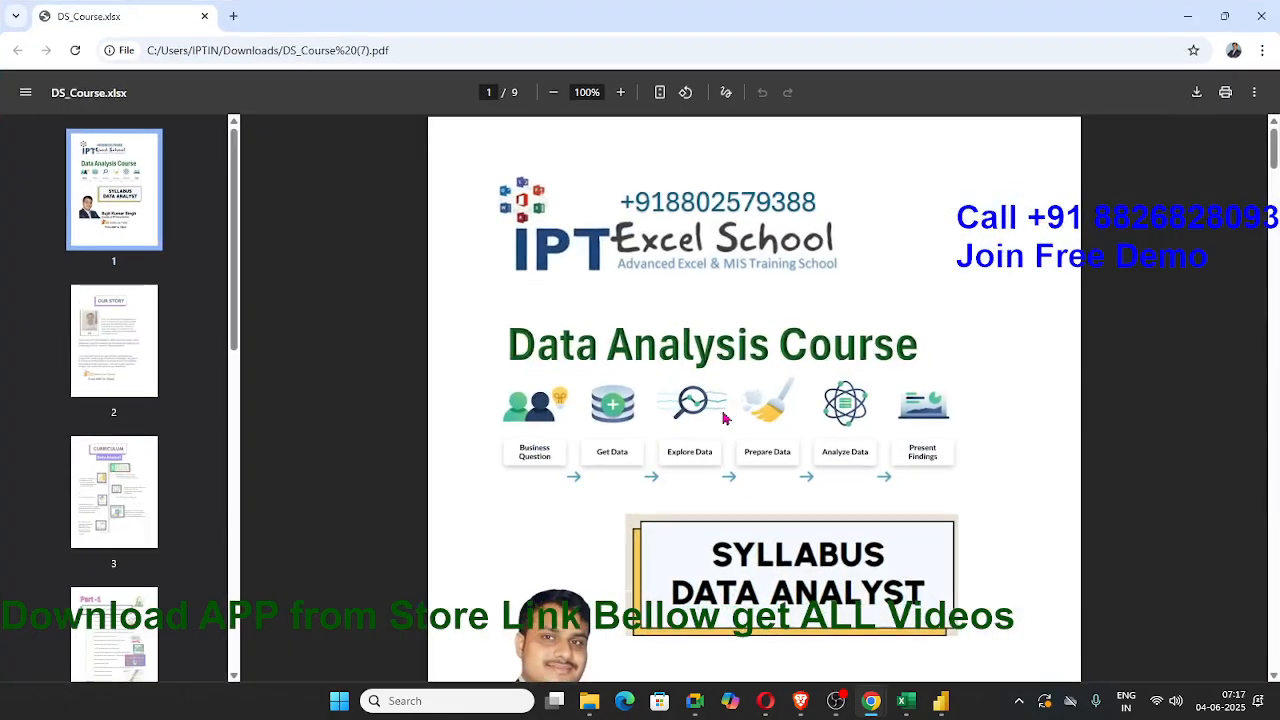
{"action": "scroll", "coordinate": [725, 418], "scroll_direction": "up", "scroll_amount": 4}
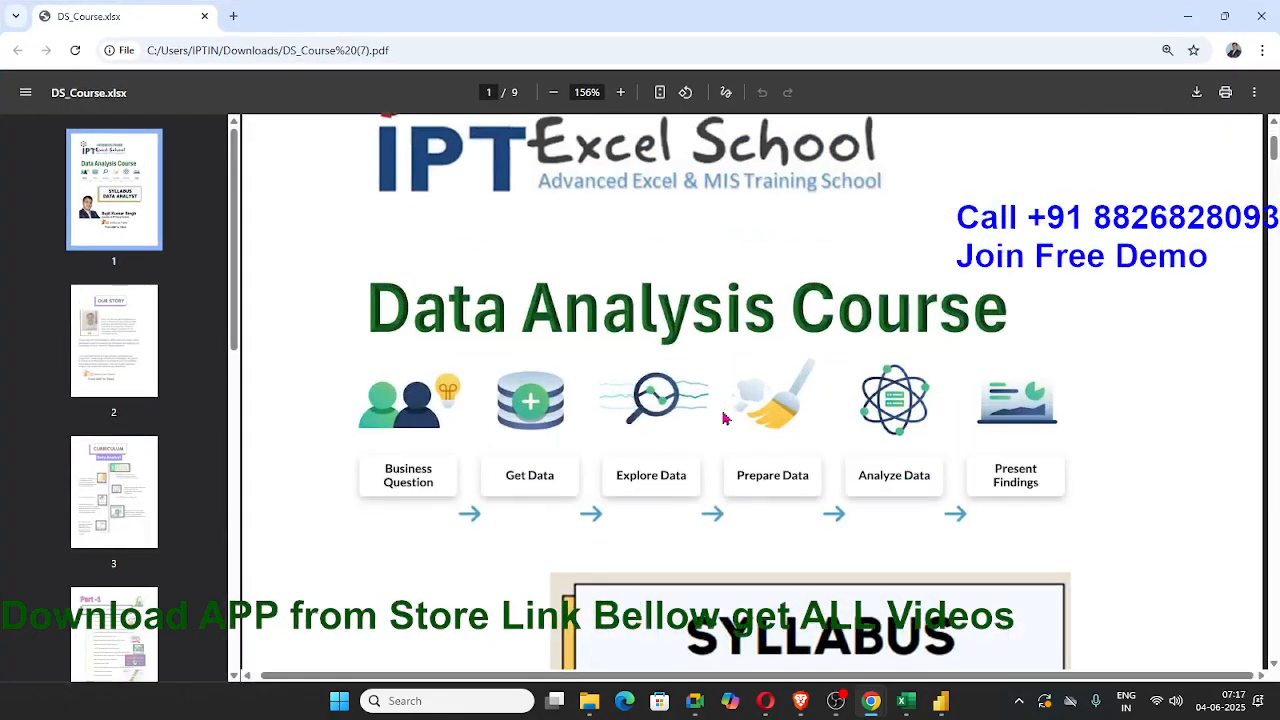
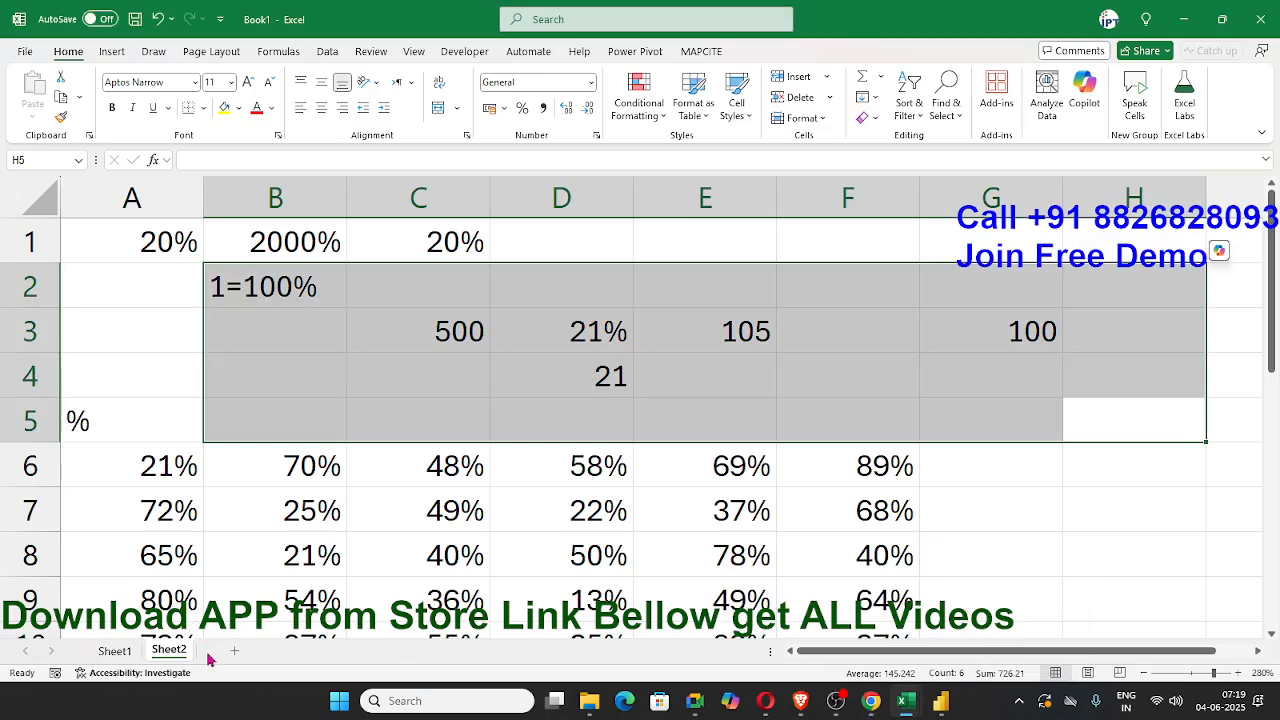
Step: Add a new blank worksheet after Sheet2
{"action": "left_click", "coordinate": [234, 650]}
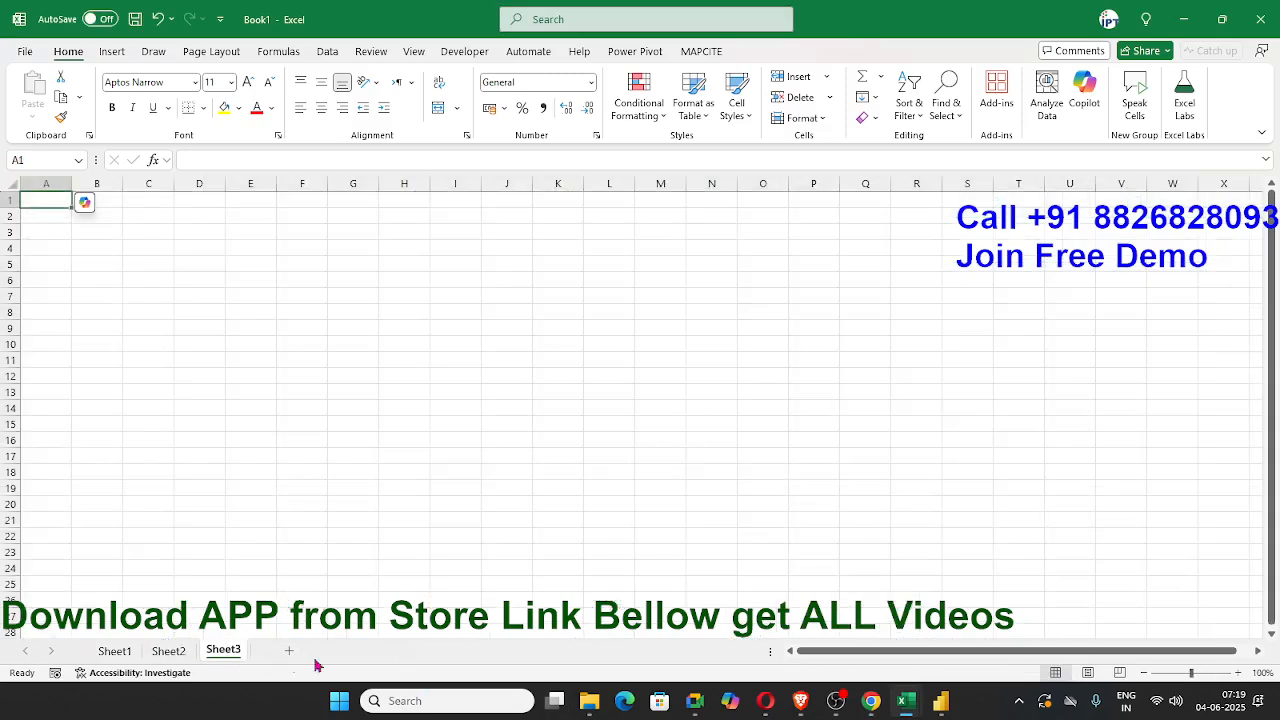
{"action": "scroll", "coordinate": [298, 652], "scroll_direction": "up", "scroll_amount": 4, "text": "ctrl"}
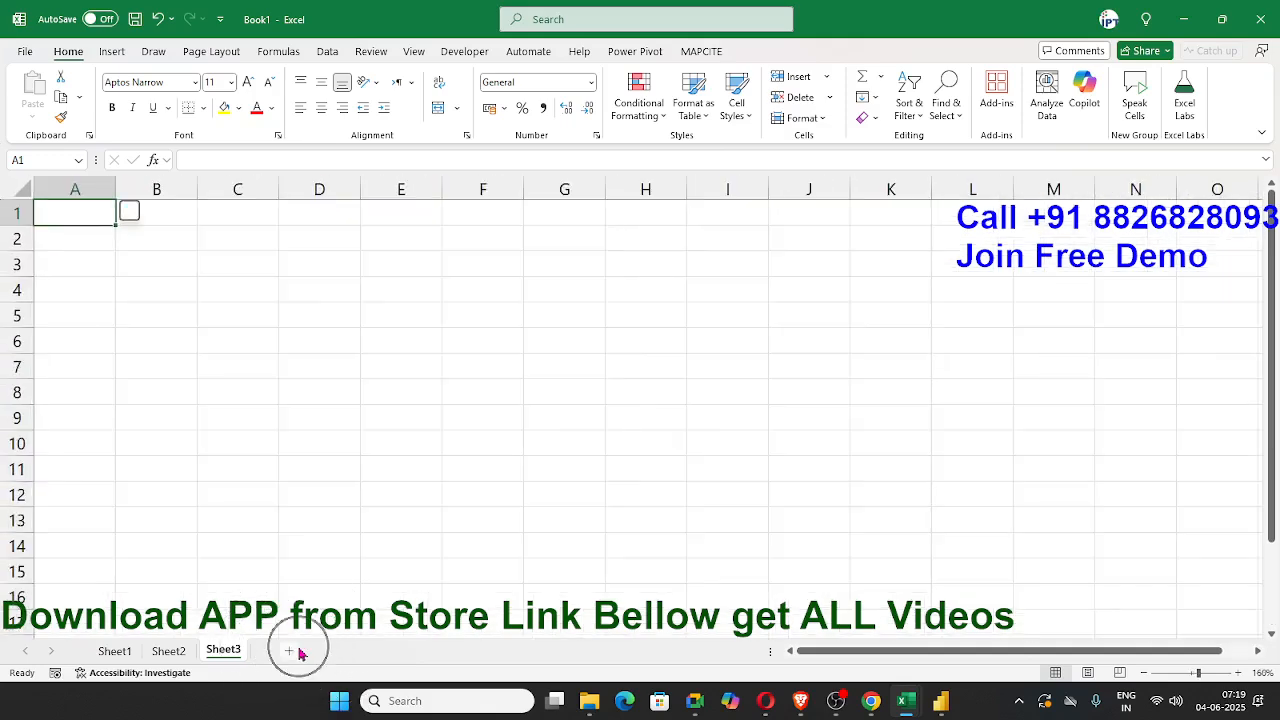
{"action": "scroll", "coordinate": [244, 479], "scroll_direction": "up", "scroll_amount": 6, "text": "ctrl"}
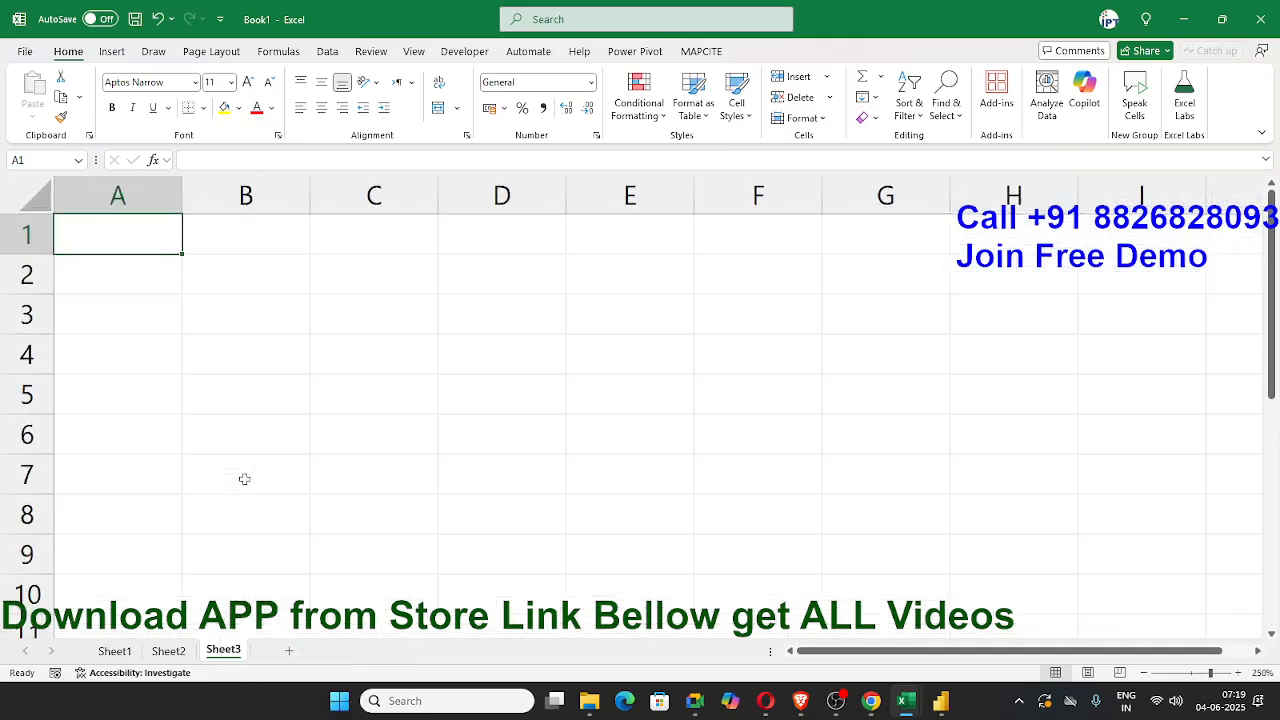
{"action": "scroll", "coordinate": [244, 479], "scroll_direction": "down", "scroll_amount": 4}
{"action": "scroll", "coordinate": [242, 481], "scroll_direction": "up", "scroll_amount": 4}
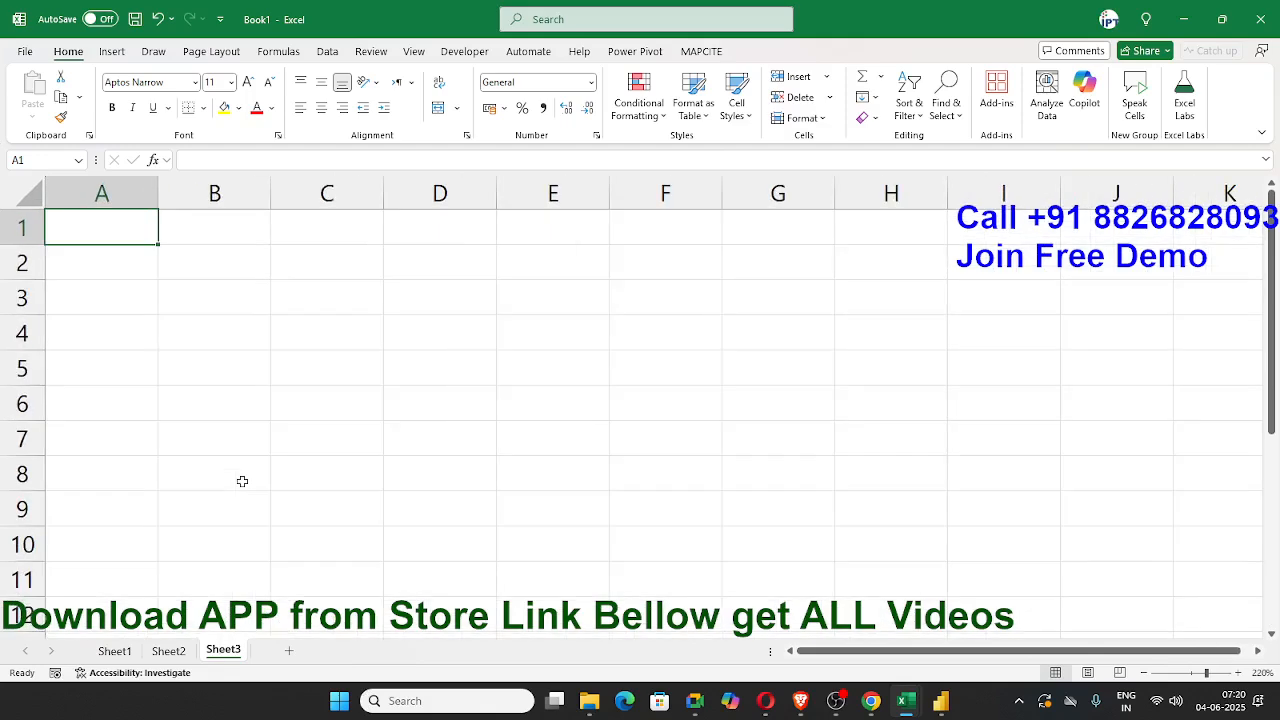
{"action": "scroll", "coordinate": [242, 481], "scroll_direction": "up", "scroll_amount": 1, "text": "ctrl"}
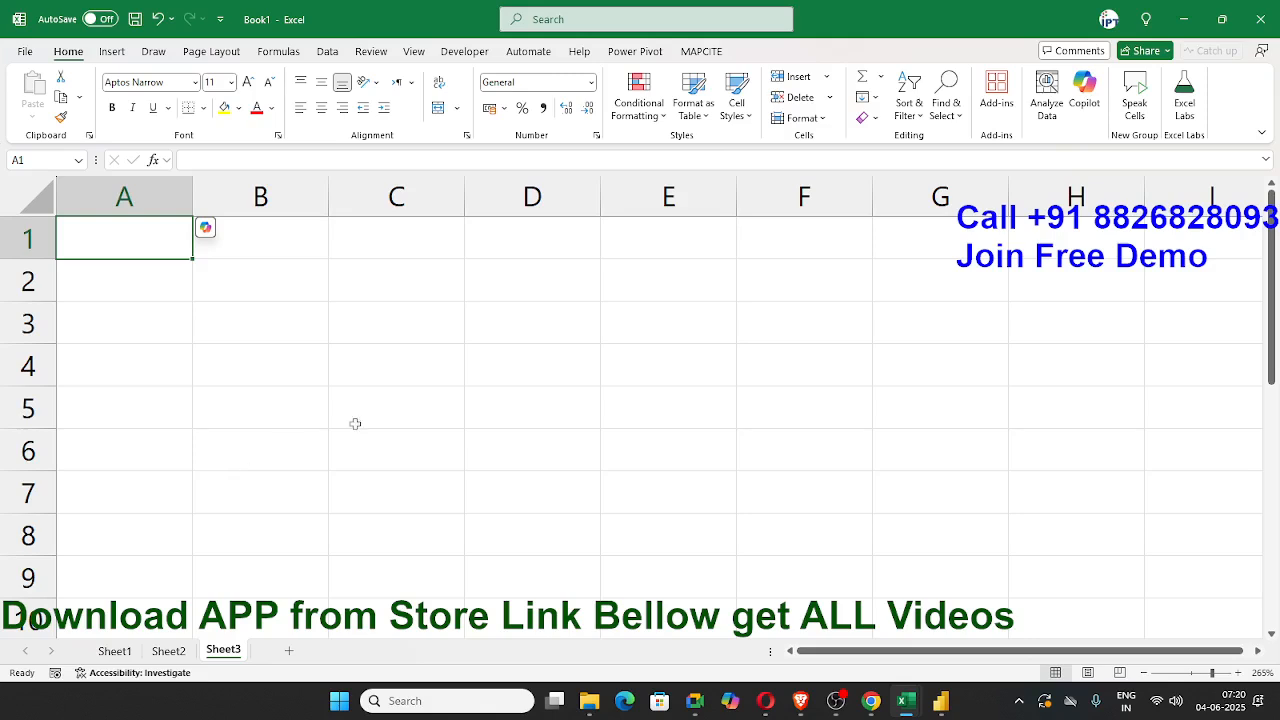
Step: Search the worksheet for "sortcut" and close the Find and Replace dialog
{"action": "left_click", "coordinate": [601, 22]}
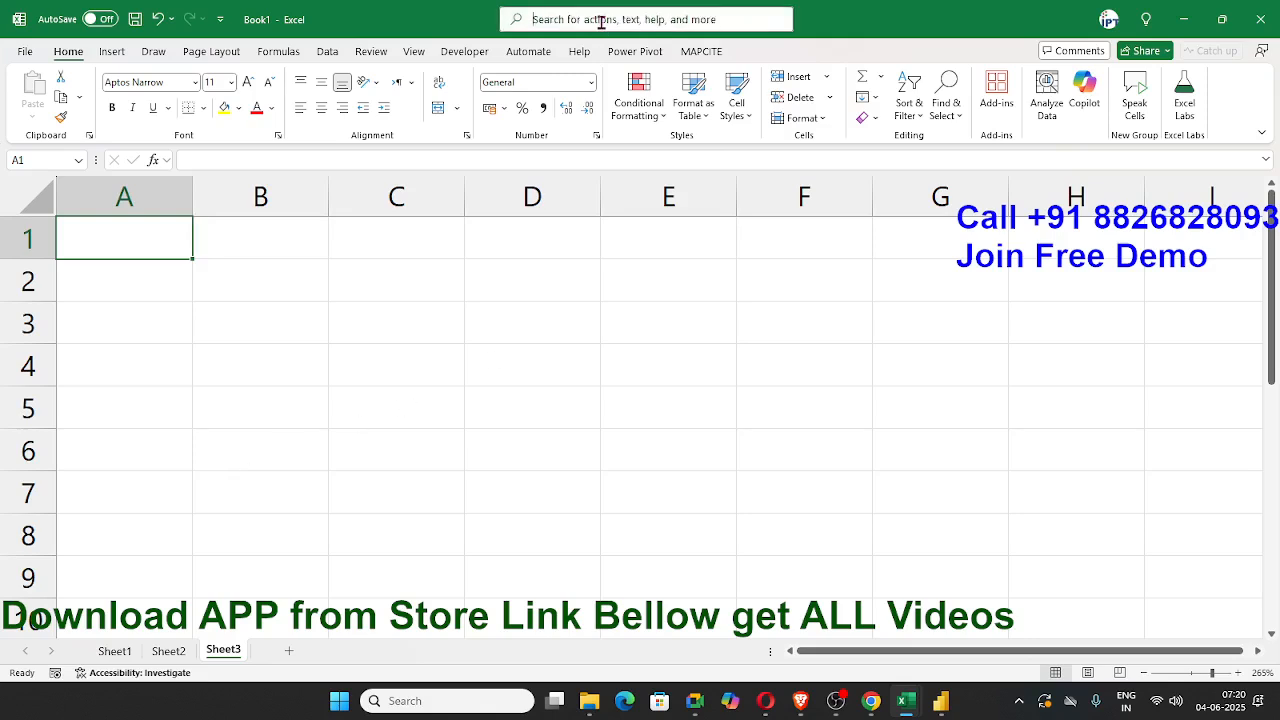
{"action": "type", "text": "s"}
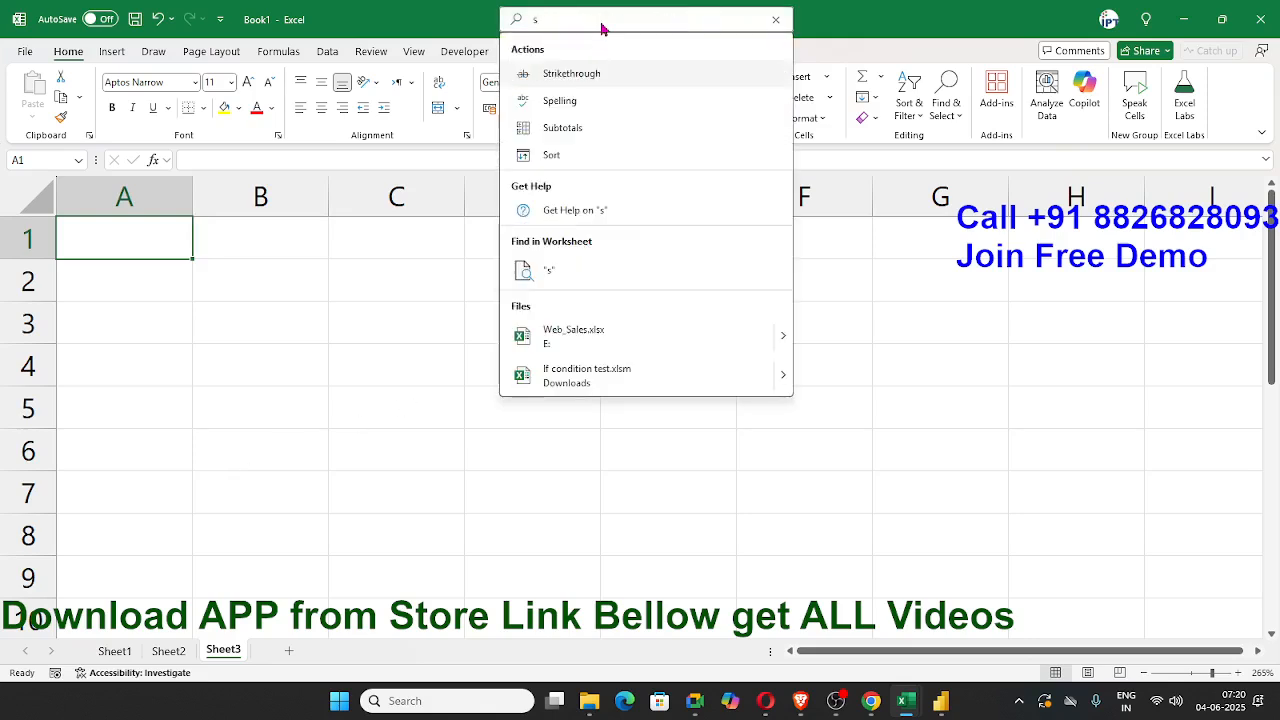
{"action": "type", "text": "ortcut"}
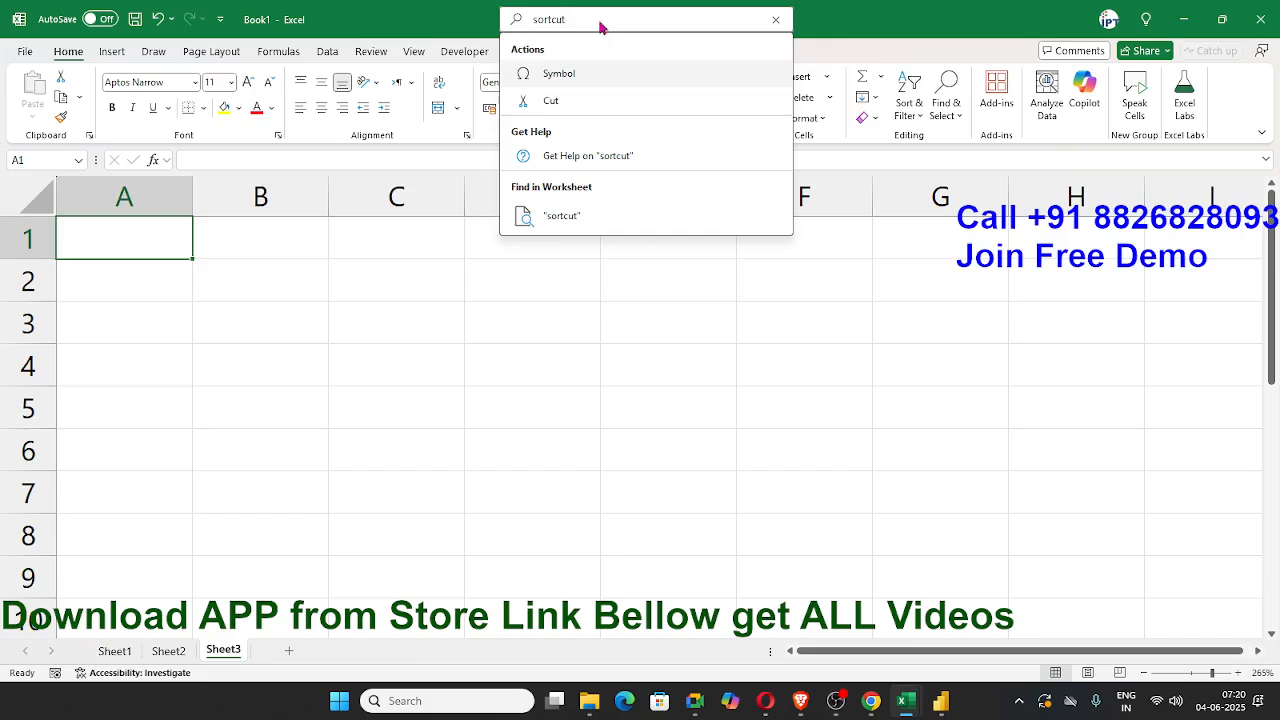
{"action": "left_click", "coordinate": [562, 216]}
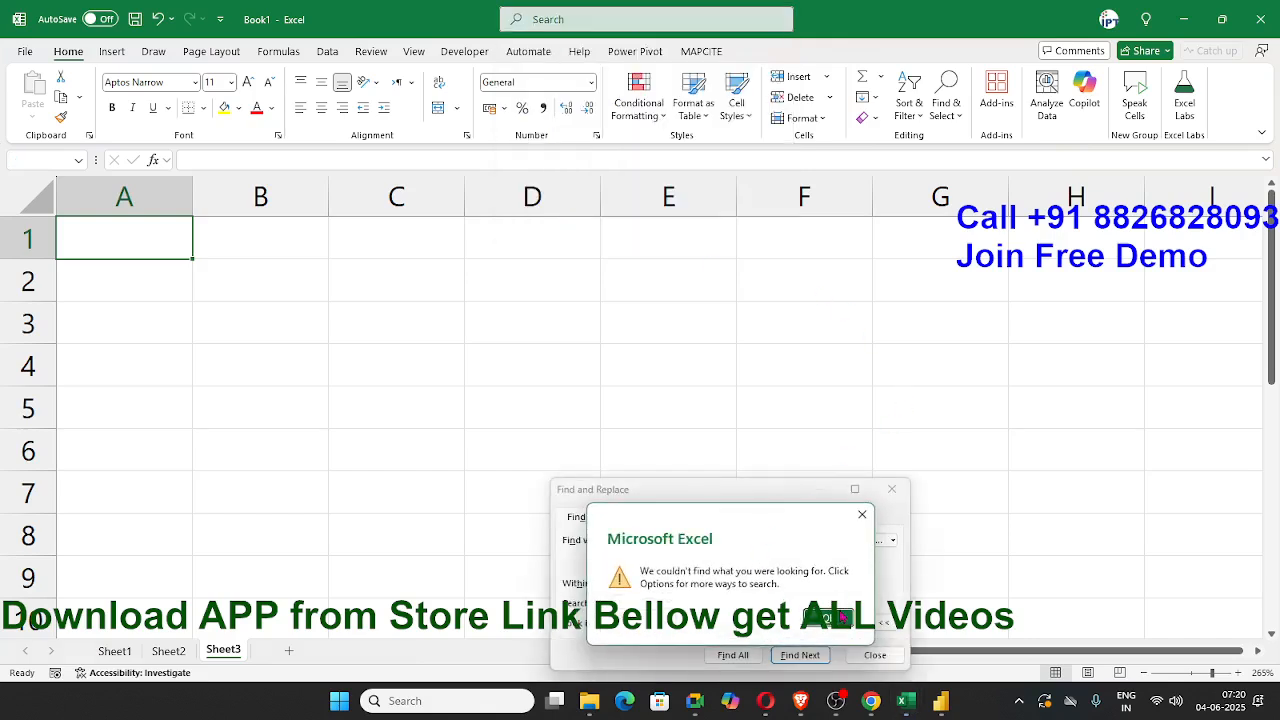
{"action": "left_click", "coordinate": [843, 617]}
{"action": "left_click", "coordinate": [891, 489]}
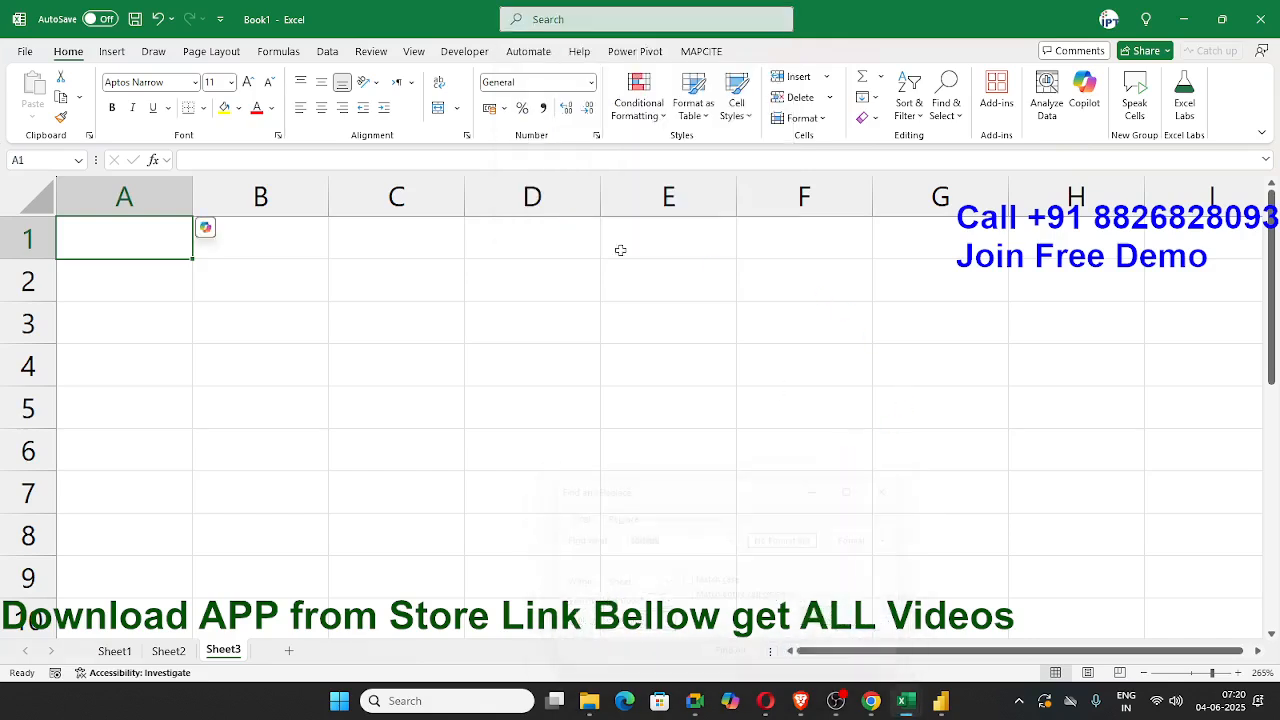
Step: Search Excel Help for "sortcuts", look through the Keyboard shortcuts in Excel article, and close the help
{"action": "left_click", "coordinate": [556, 19]}
{"action": "type", "text": "s"}
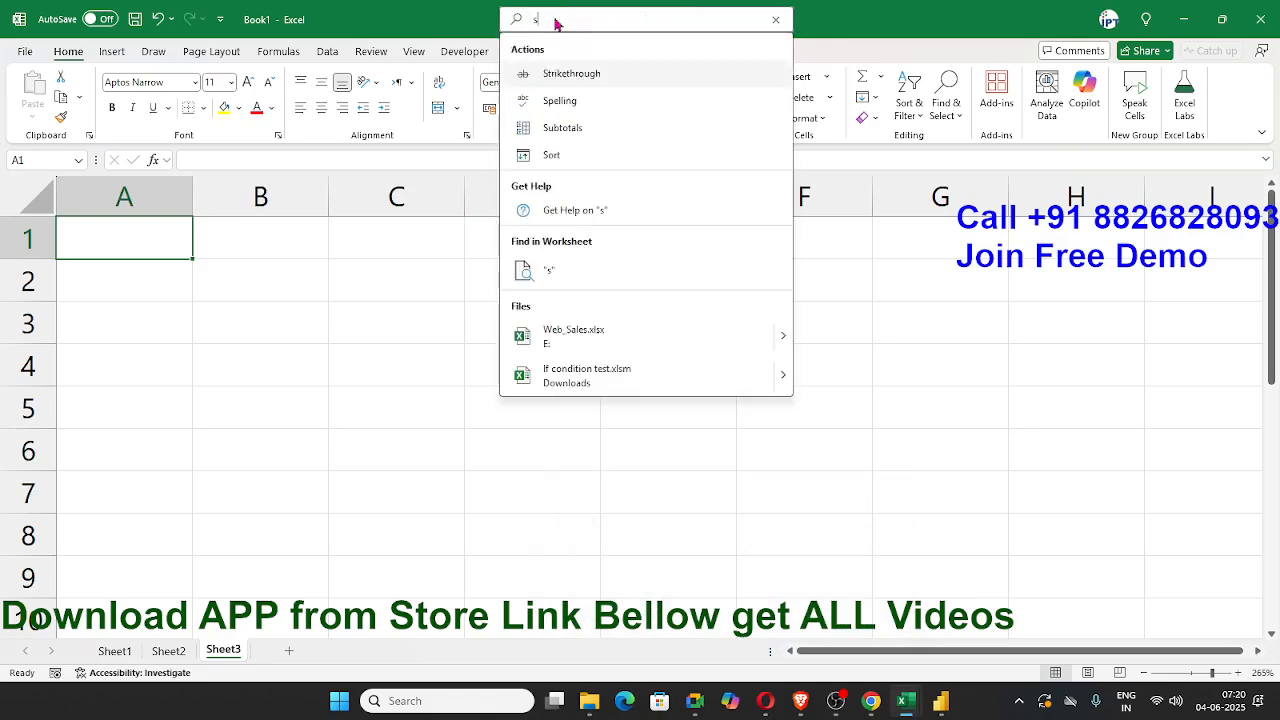
{"action": "type", "text": "ort"}
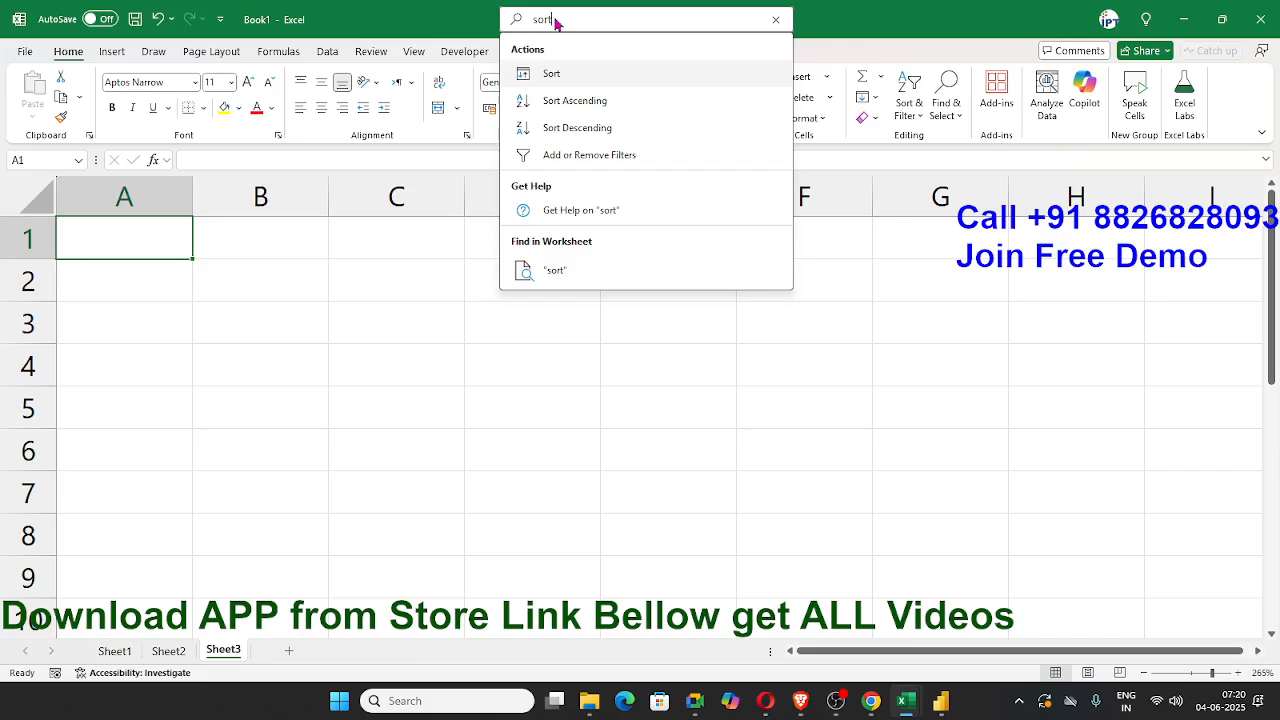
{"action": "type", "text": "cuts"}
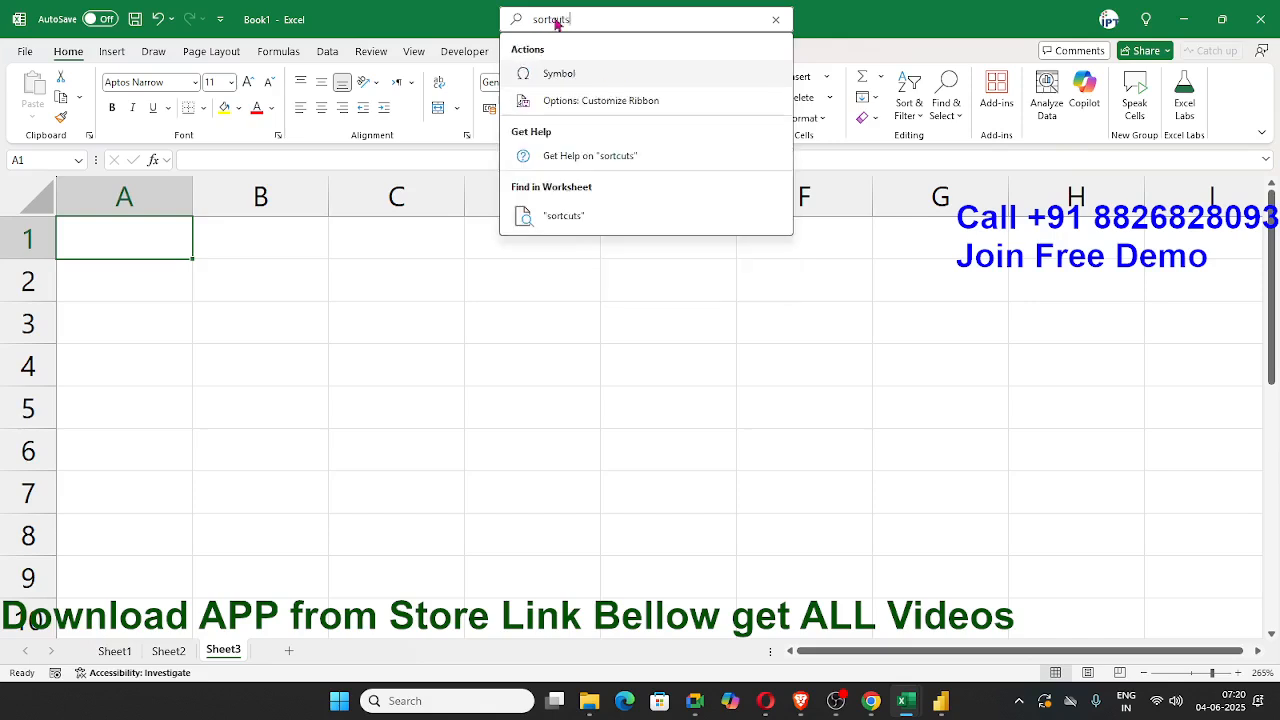
{"action": "left_click", "coordinate": [616, 157]}
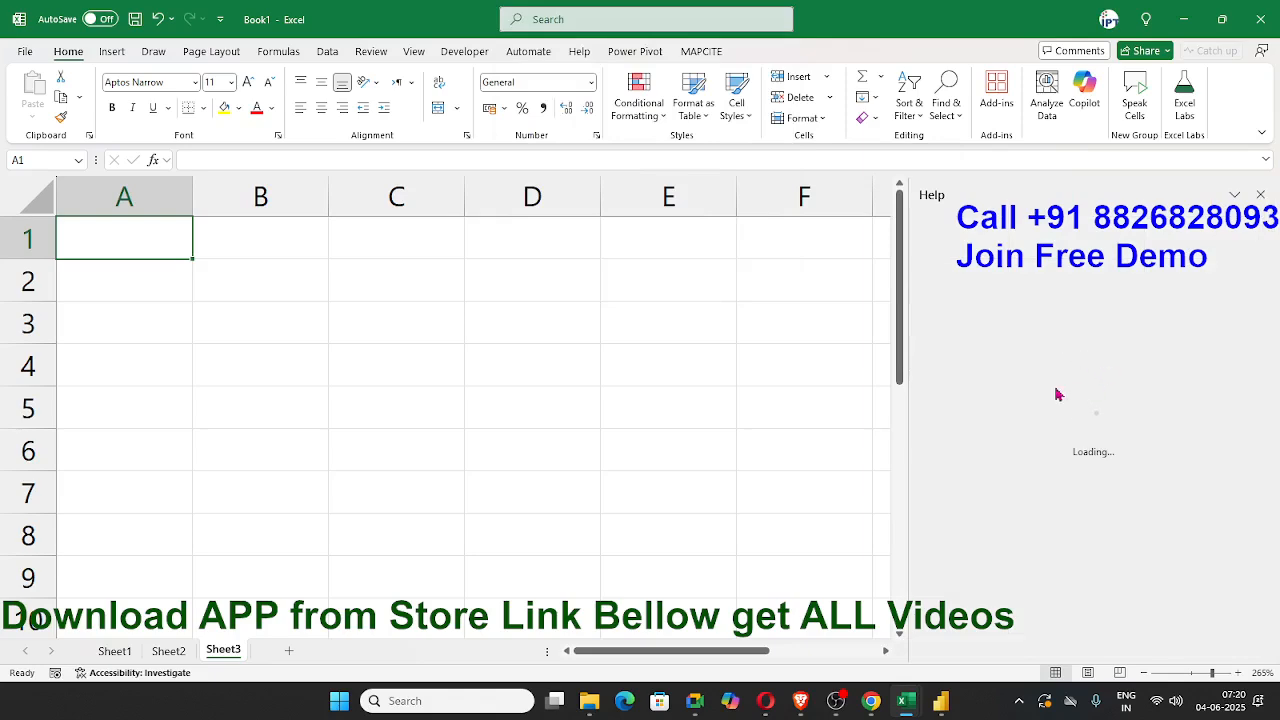
{"action": "scroll", "coordinate": [1075, 453], "scroll_direction": "down", "scroll_amount": 3}
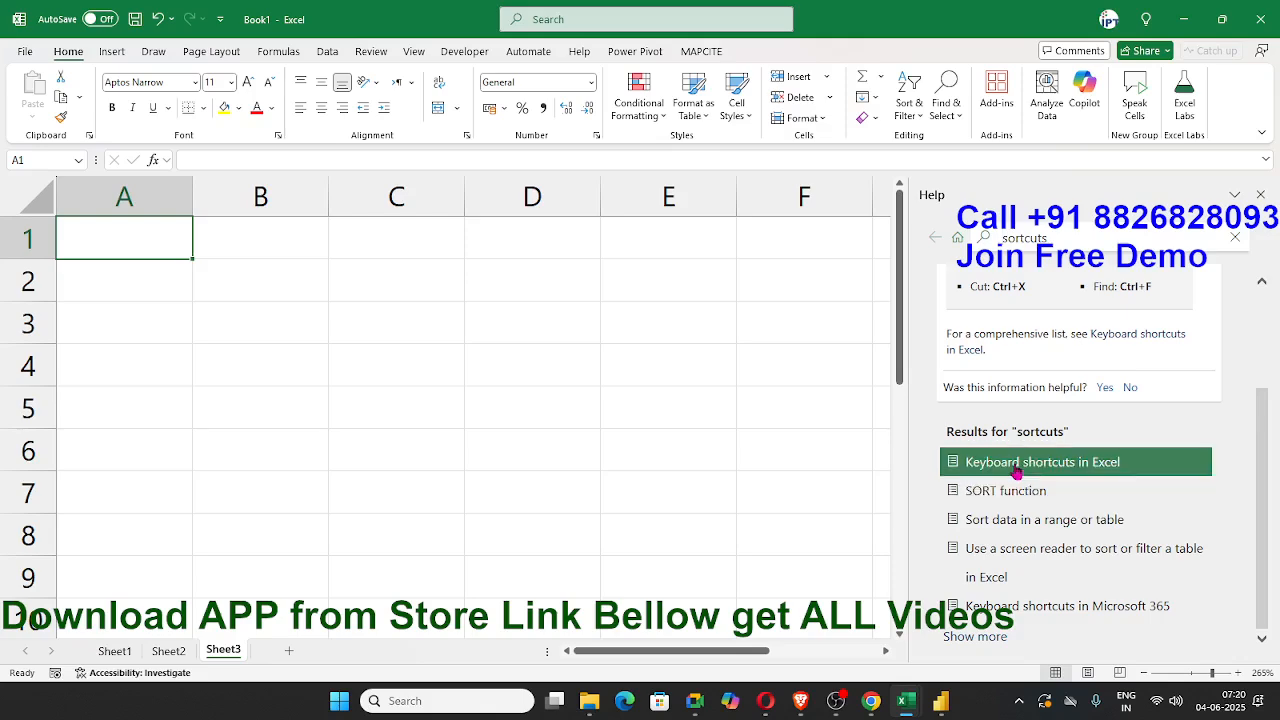
{"action": "scroll", "coordinate": [1027, 530], "scroll_direction": "down", "scroll_amount": 10}
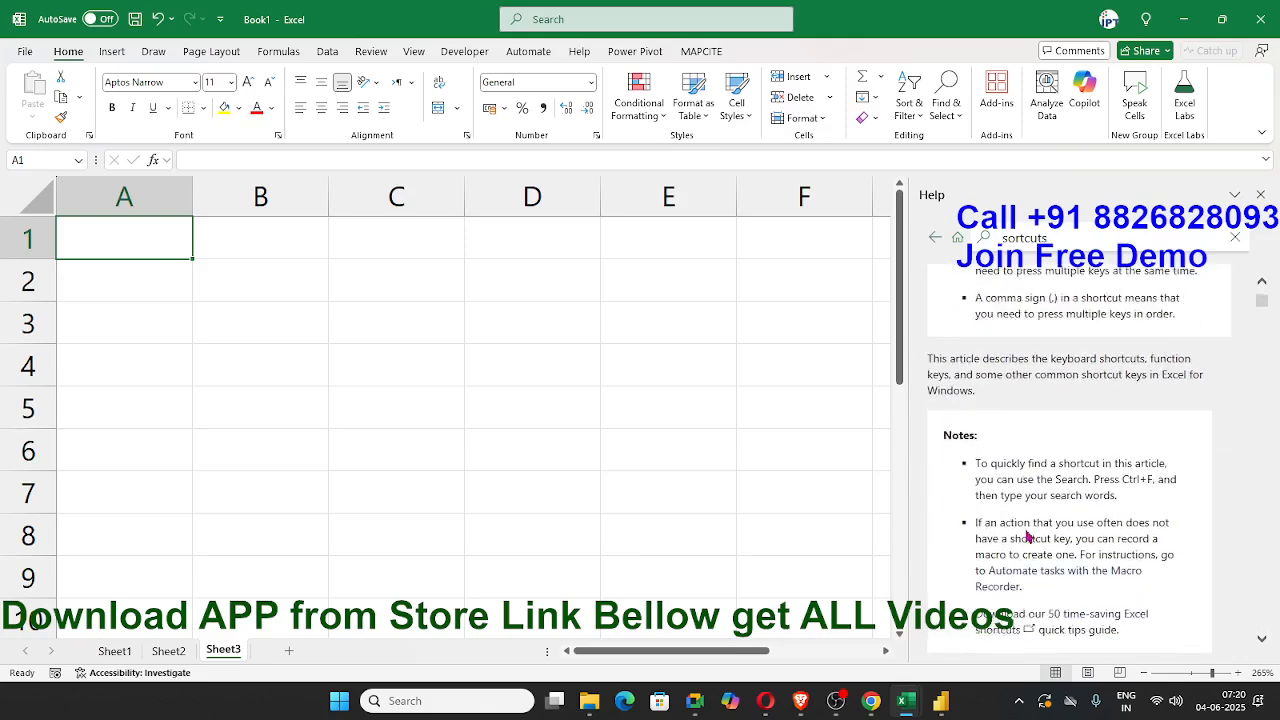
{"action": "scroll", "coordinate": [1027, 534], "scroll_direction": "down", "scroll_amount": 5}
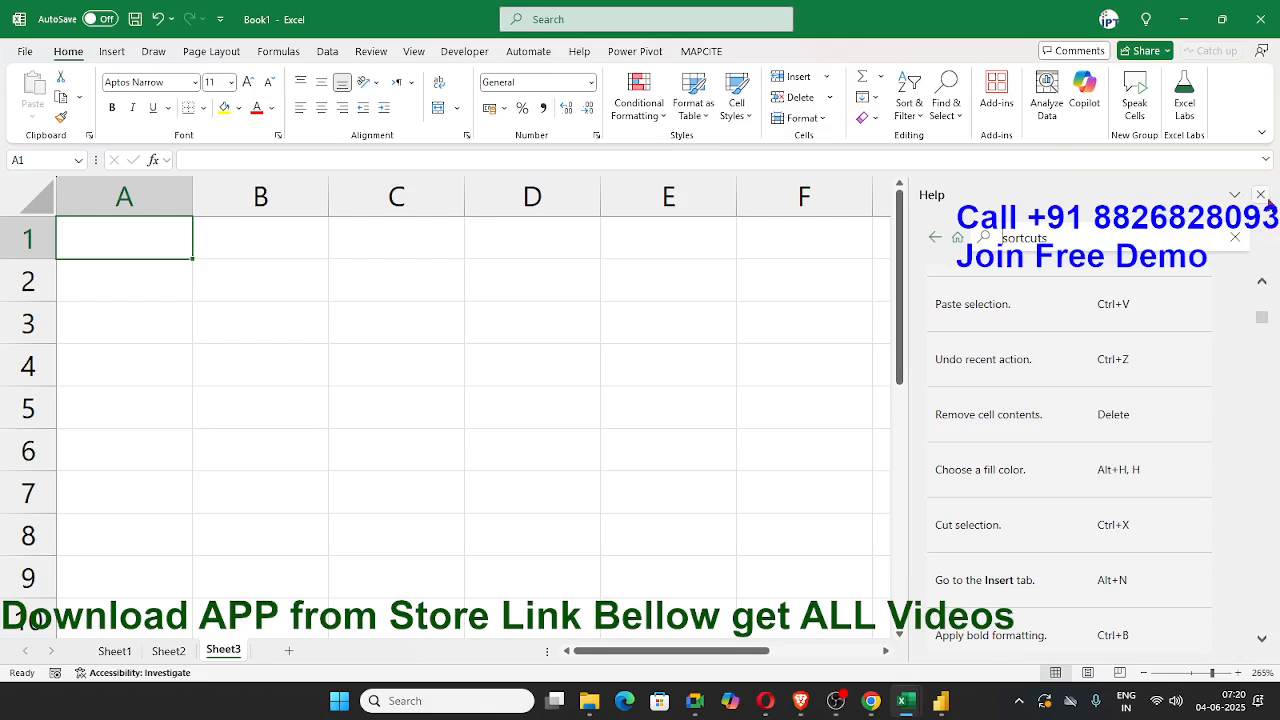
{"action": "left_click", "coordinate": [1261, 195]}
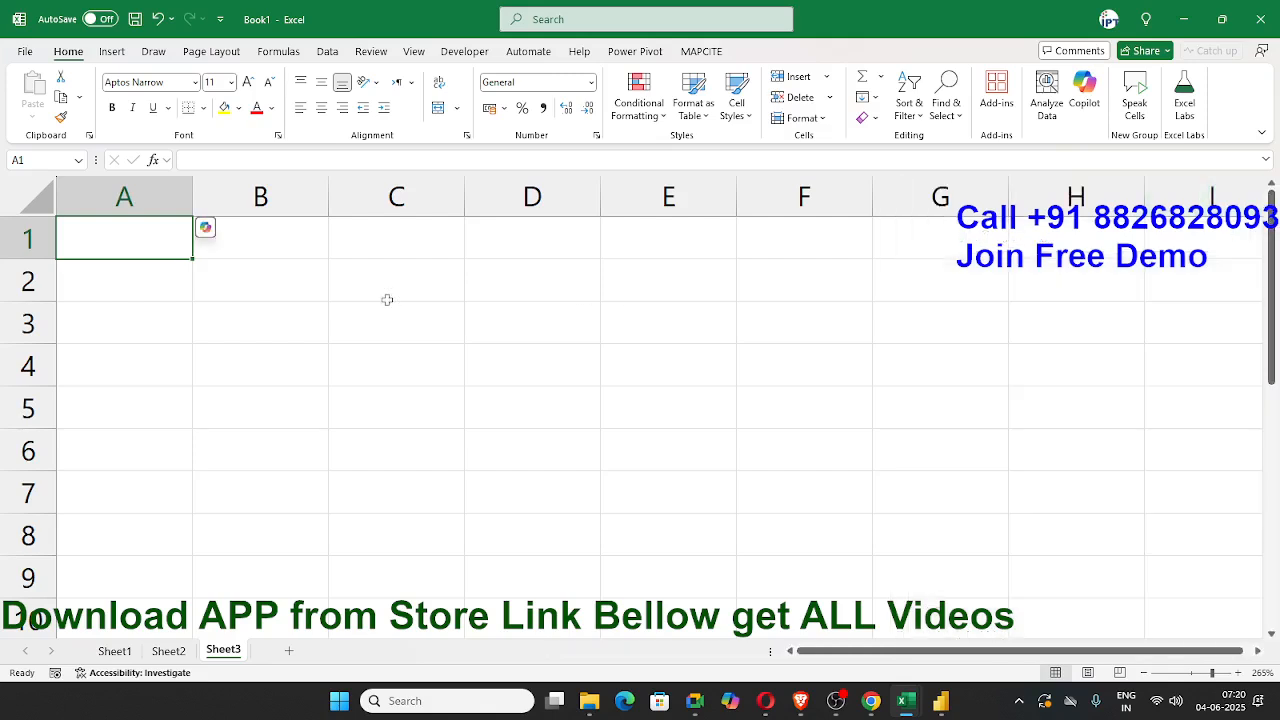
Step: Enter the header Name in A1 and a first name in A2, and autofill the custom name list down to A7
{"action": "type", "text": "N"}
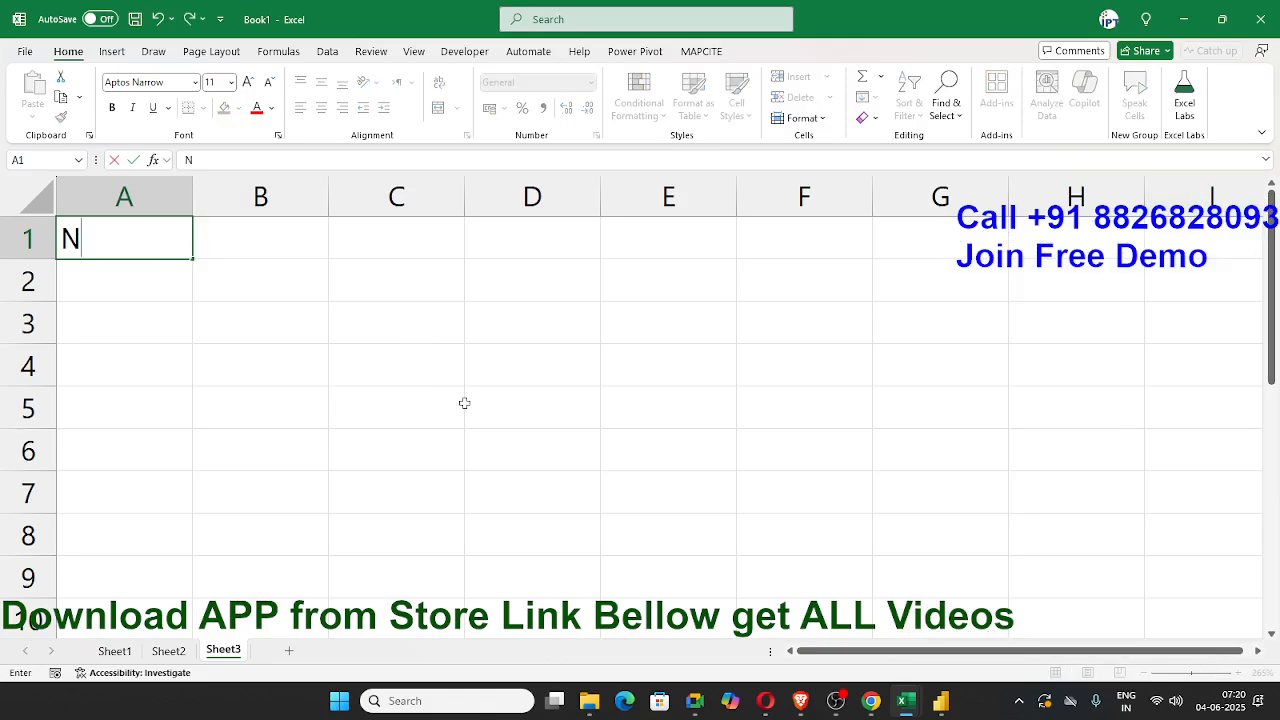
{"action": "type", "text": "ame"}
{"action": "key", "text": "Return"}
{"action": "type", "text": "Puja"}
{"action": "key", "text": "Return"}
{"action": "left_click", "coordinate": [169, 294]}
{"action": "left_click_drag", "start_coordinate": [189, 302], "coordinate": [180, 510]}
Step: Enter JAN in B1 and autofill the month headers across to DEC in M1
{"action": "left_click", "coordinate": [257, 238]}
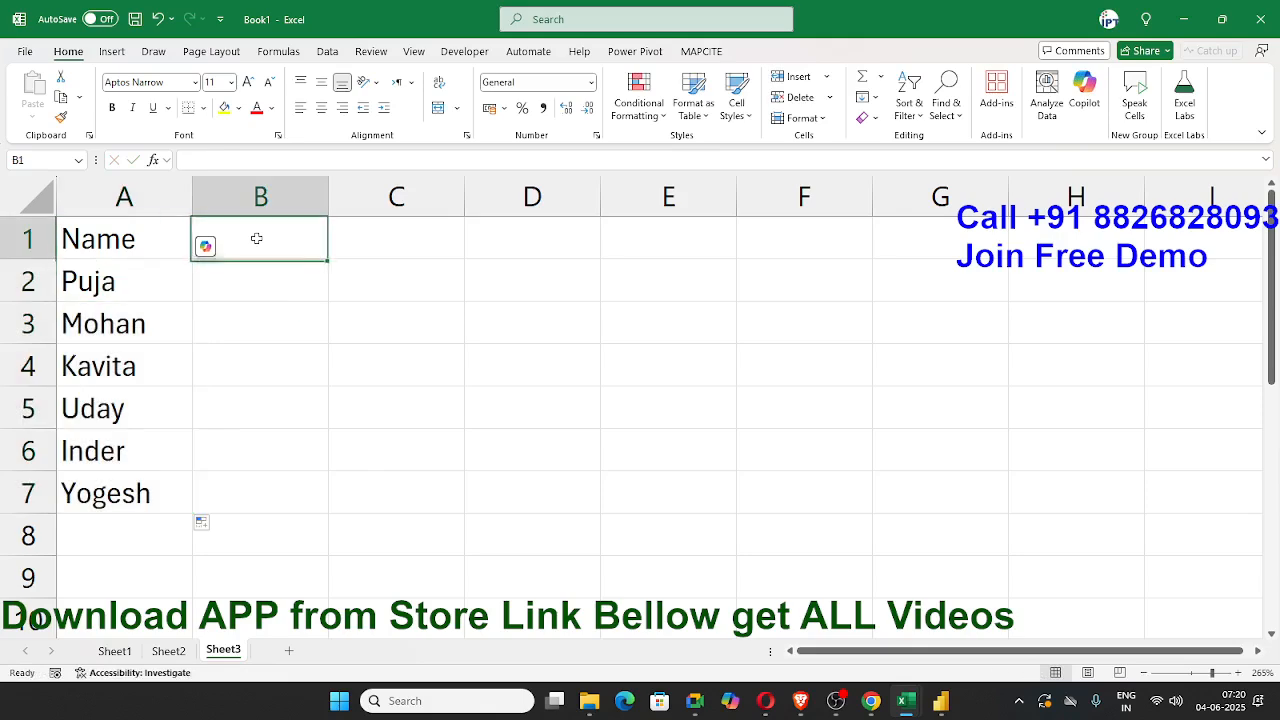
{"action": "type", "text": "JAN"}
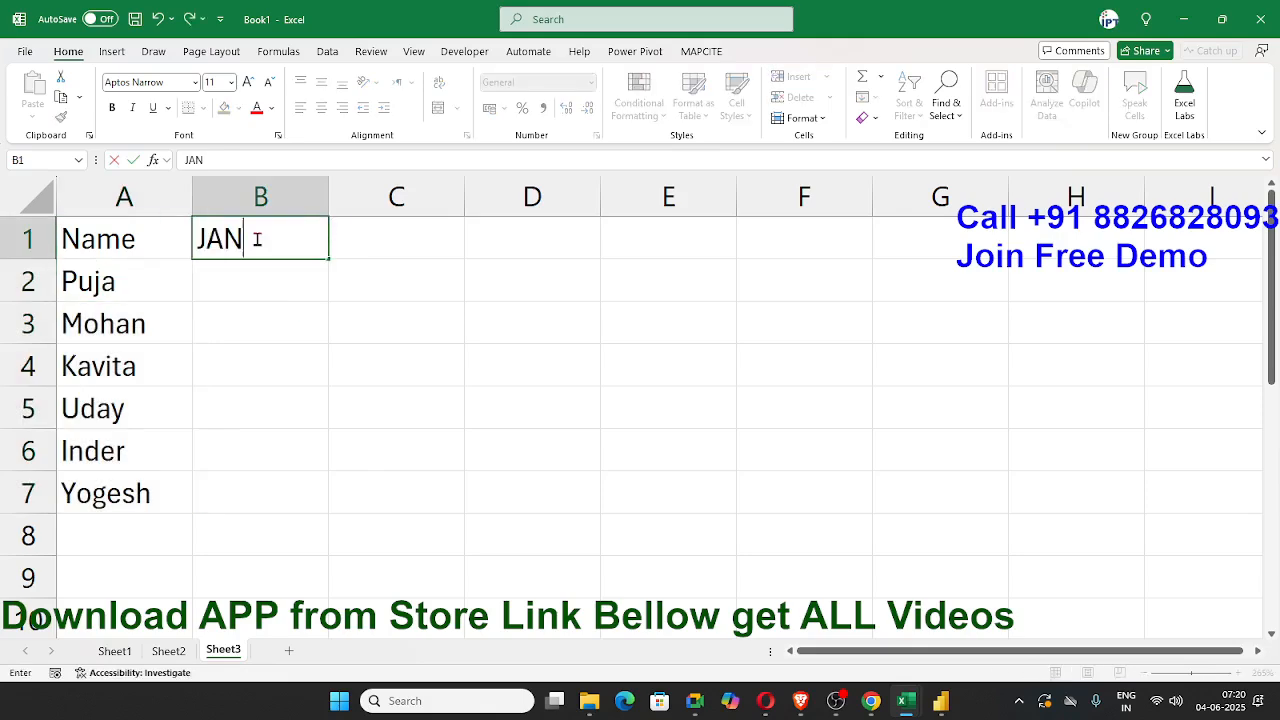
{"action": "key", "text": "Return"}
{"action": "left_click", "coordinate": [289, 254]}
{"action": "left_click_drag", "start_coordinate": [328, 259], "coordinate": [617, 203]}
Step: Enter the formula =RANDBETWEEN(10,90) in B2
{"action": "scroll", "coordinate": [379, 306], "scroll_direction": "down", "scroll_amount": 4, "text": "ctrl"}
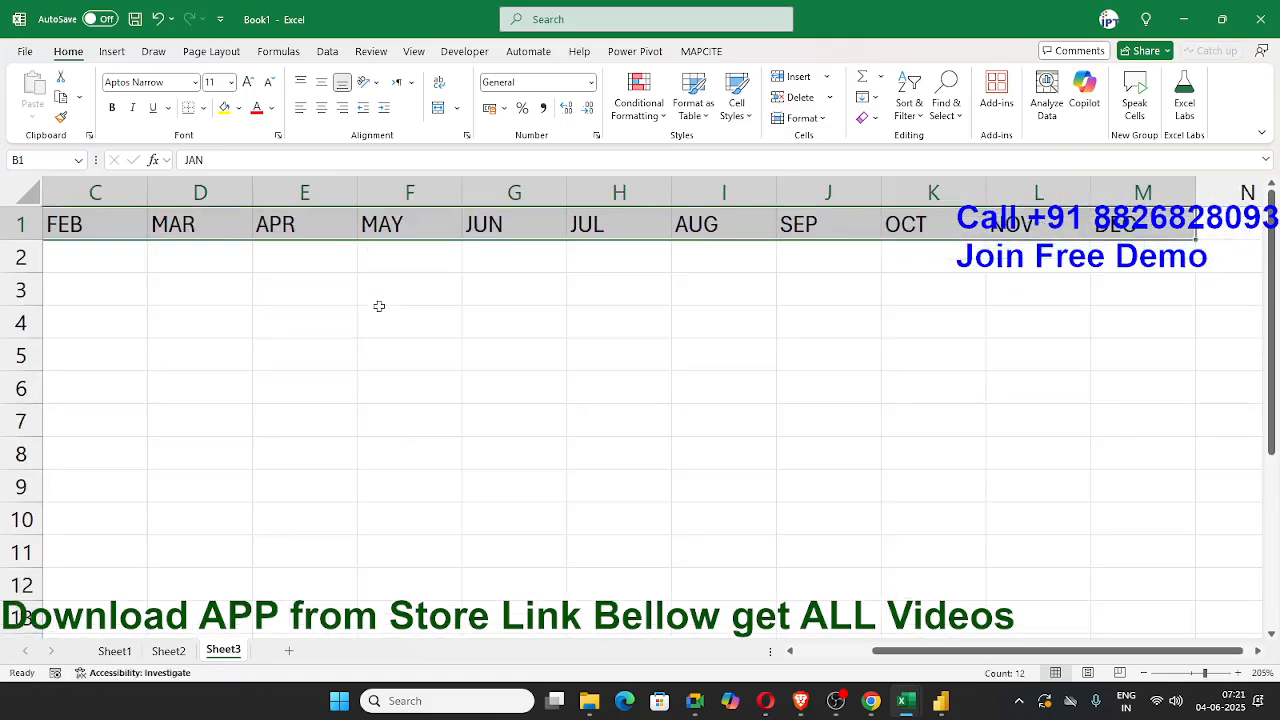
{"action": "scroll", "coordinate": [470, 397], "scroll_direction": "down", "scroll_amount": 2, "text": "ctrl"}
{"action": "left_click", "coordinate": [202, 246]}
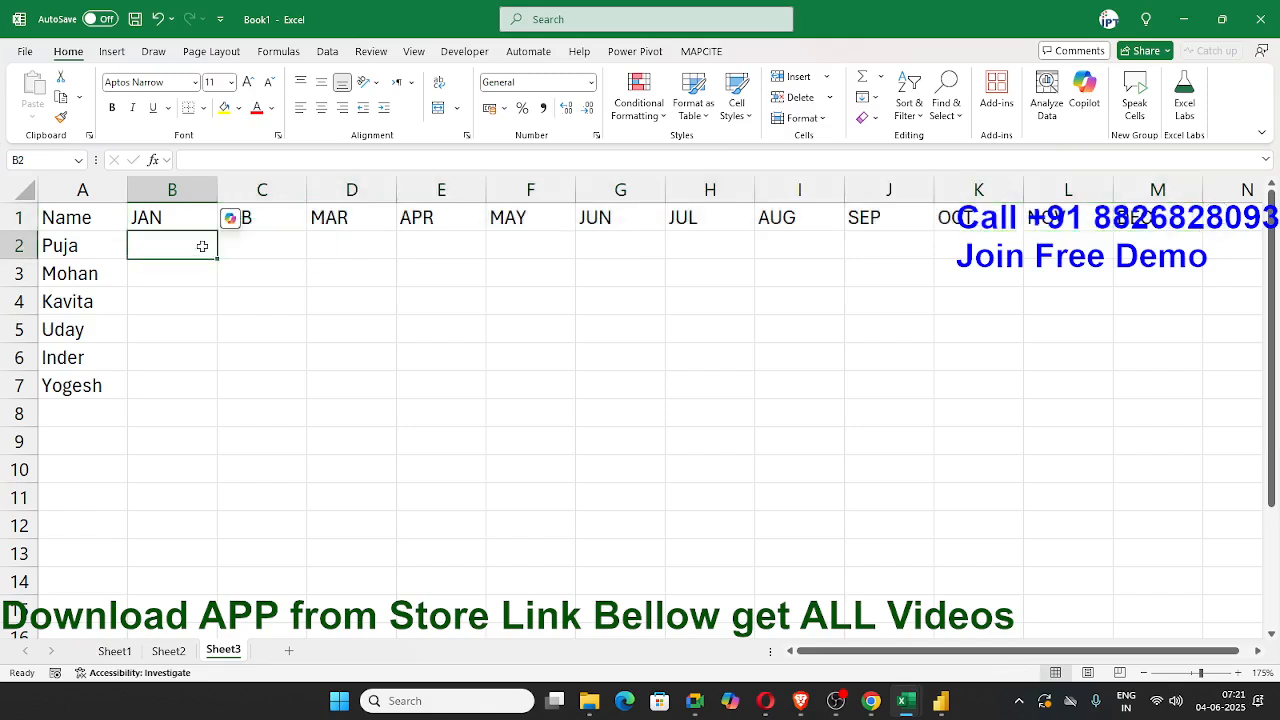
{"action": "type", "text": "=ra"}
{"action": "key", "text": "Down"}
{"action": "key", "text": "Down"}
{"action": "key", "text": "Down"}
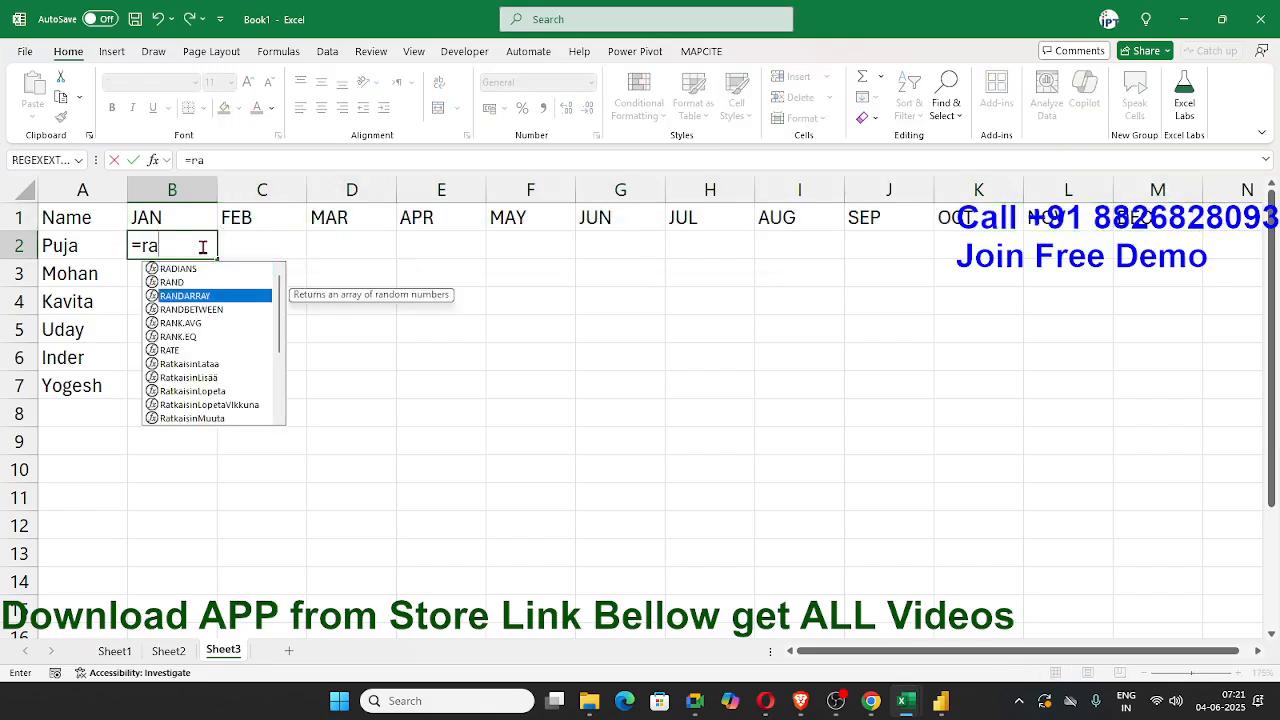
{"action": "key", "text": "Tab"}
{"action": "type", "text": "10,99"}
{"action": "key", "text": "Return"}
Step: Copy the random-number formula from B2 into the whole range B2:M7
{"action": "key", "text": "Up"}
{"action": "key", "text": "Up"}
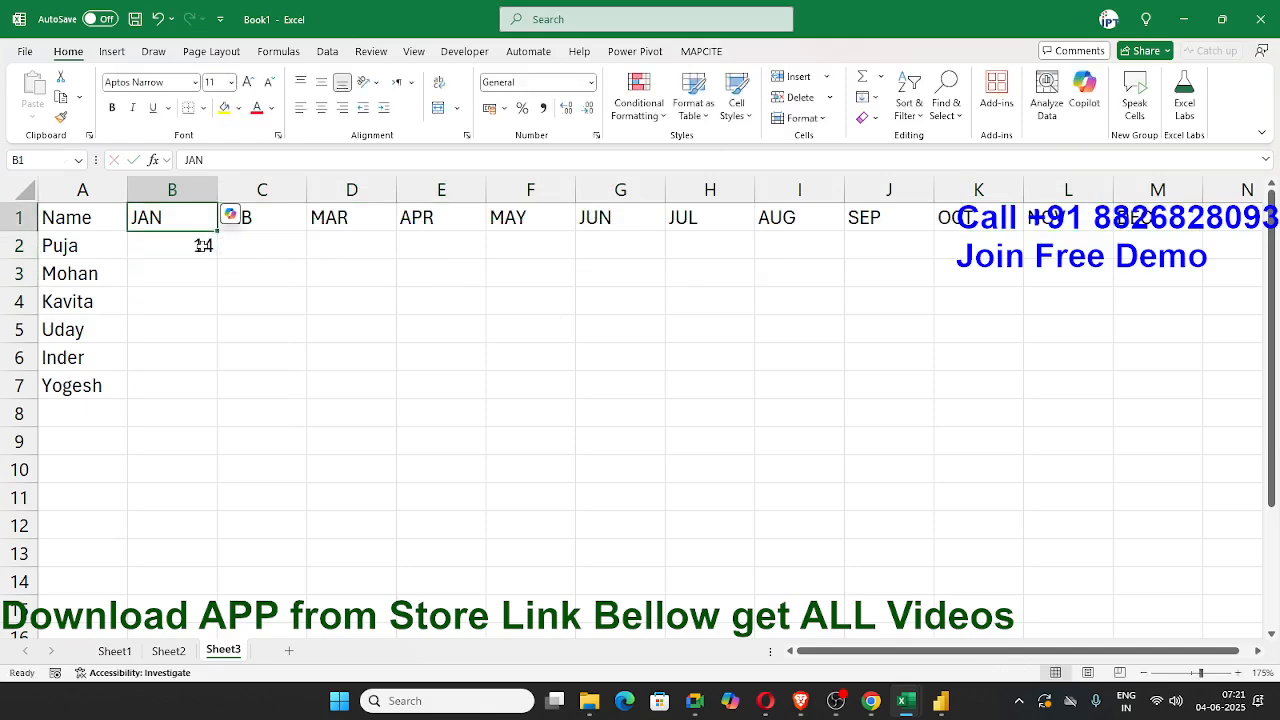
{"action": "key", "text": "ctrl+Right"}
{"action": "key", "text": "Down"}
{"action": "key", "text": "ctrl+shift+Left"}
{"action": "key", "text": "shift+Down"}
{"action": "key", "text": "shift+Down"}
{"action": "key", "text": "shift+Down"}
{"action": "key", "text": "shift+Down"}
{"action": "key", "text": "shift+Down"}
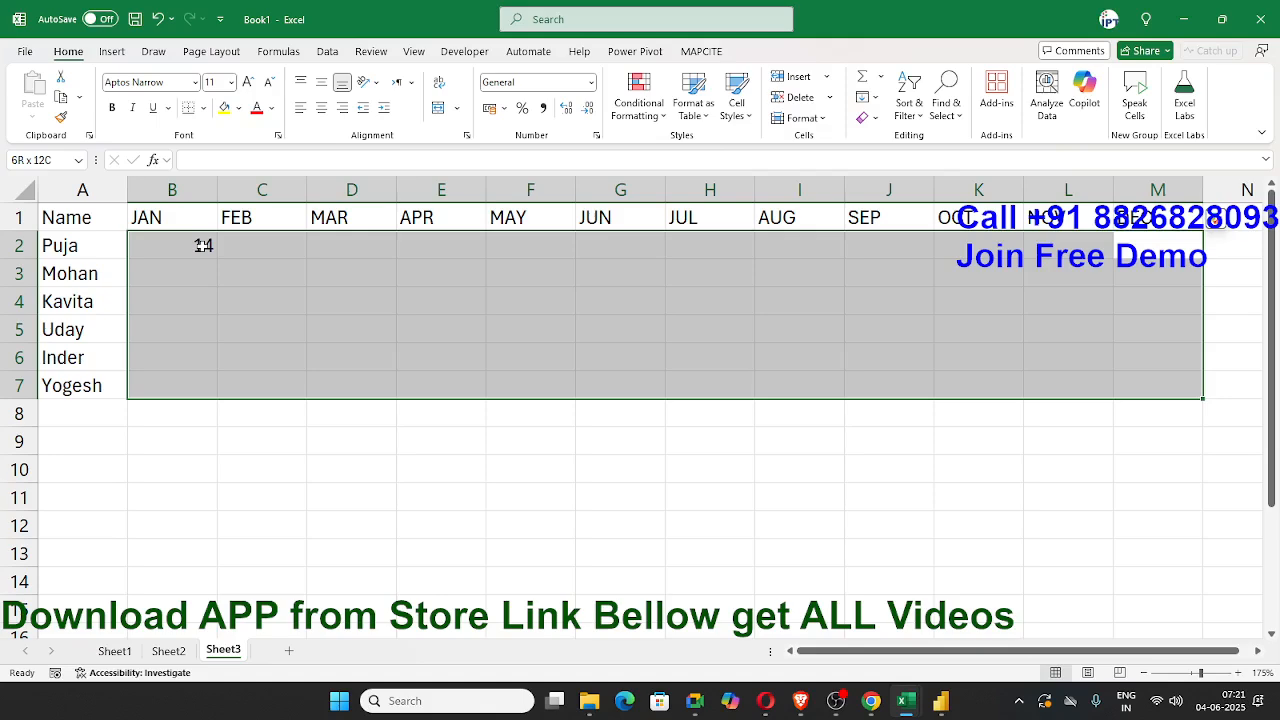
{"action": "key", "text": "ctrl+v"}
Step: Replace the random-number formulas in B2:M7 with their static values
{"action": "key", "text": "ctrl+c"}
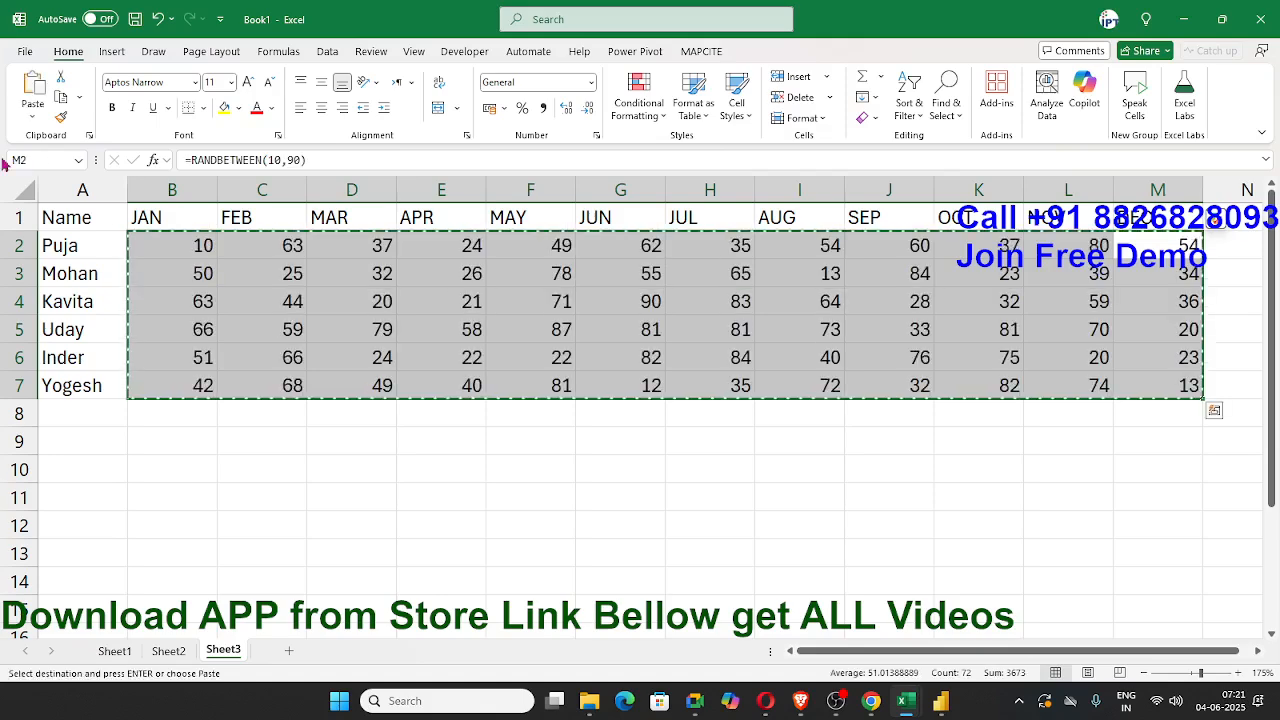
{"action": "left_click", "coordinate": [33, 114]}
{"action": "left_click", "coordinate": [31, 236]}
{"action": "key", "text": "Escape"}
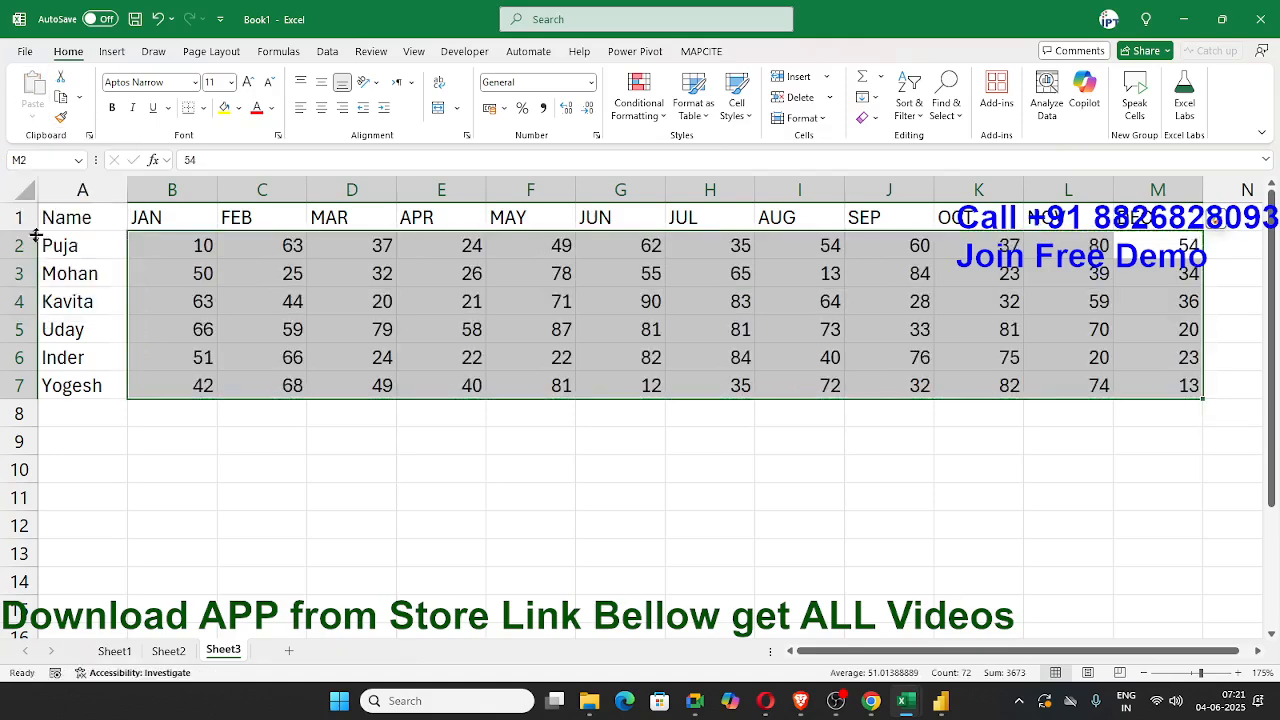
{"action": "left_click", "coordinate": [209, 330]}
{"action": "left_click_drag", "start_coordinate": [70, 217], "coordinate": [1160, 384]}
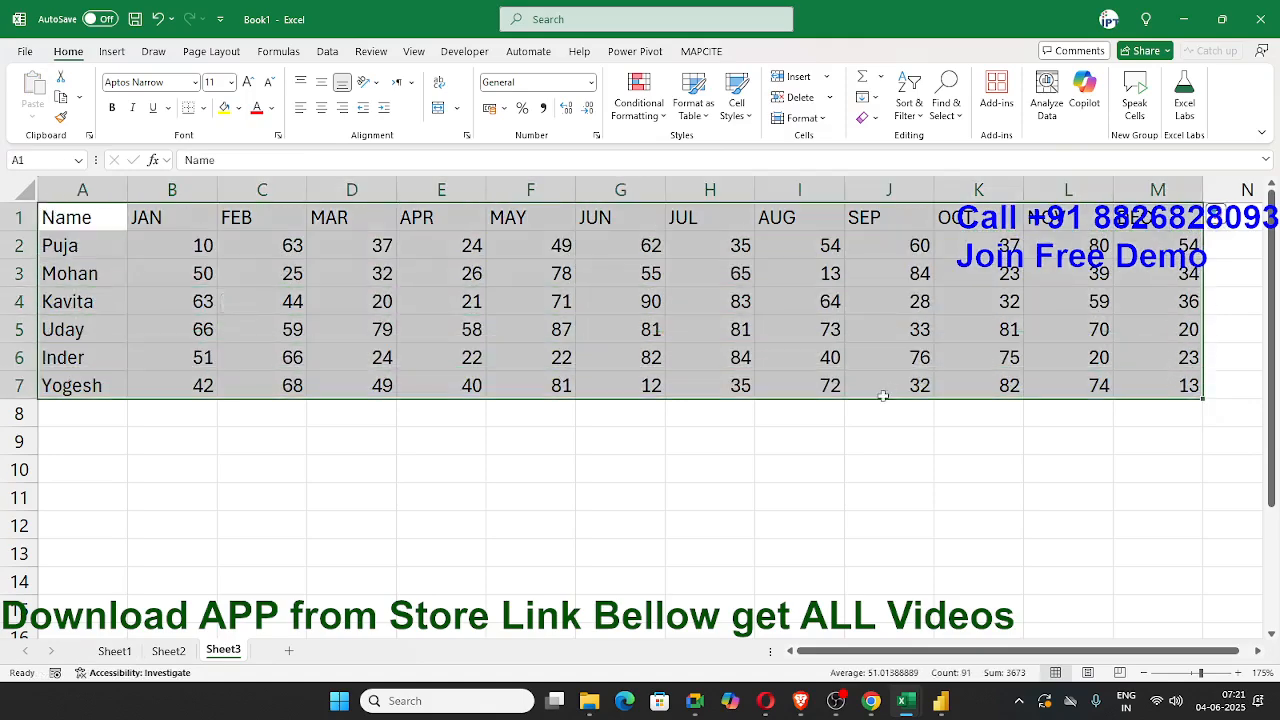
{"action": "left_click", "coordinate": [232, 328]}
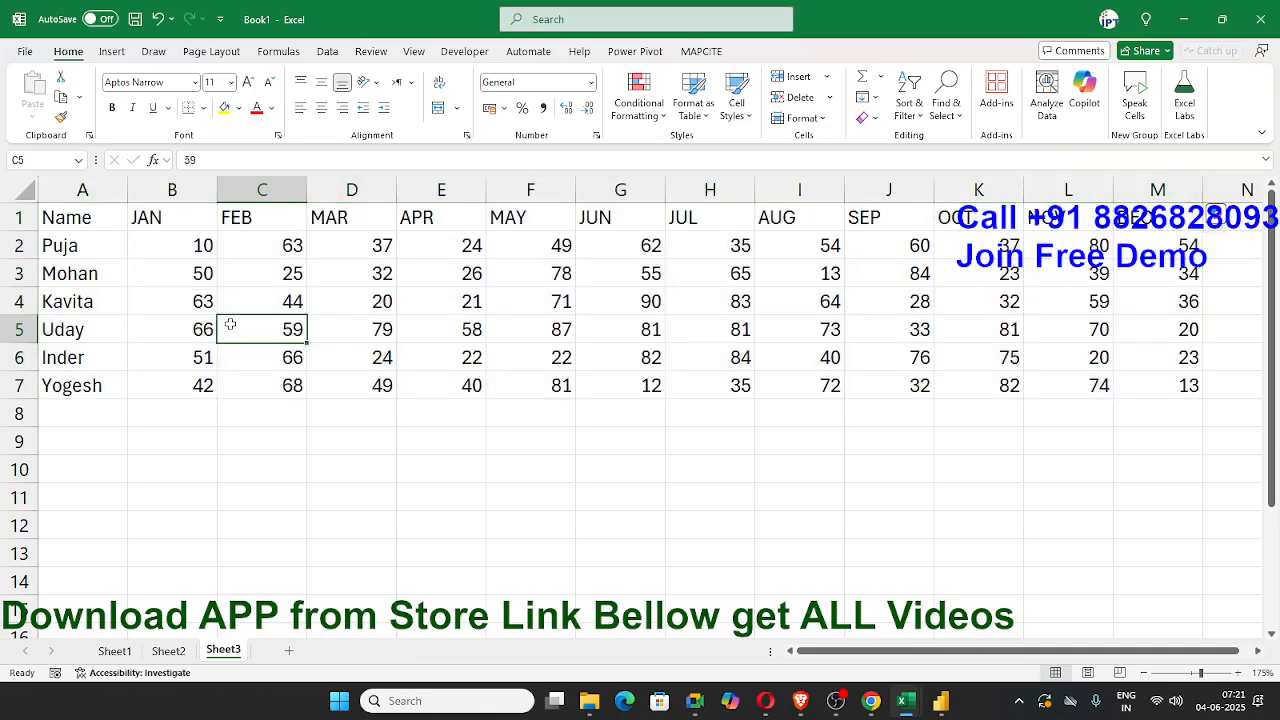
Step: Insert a blank column between JAN and FEB and give it the header % in C1
{"action": "left_click", "coordinate": [248, 186]}
{"action": "key", "text": "ctrl+shift+plus"}
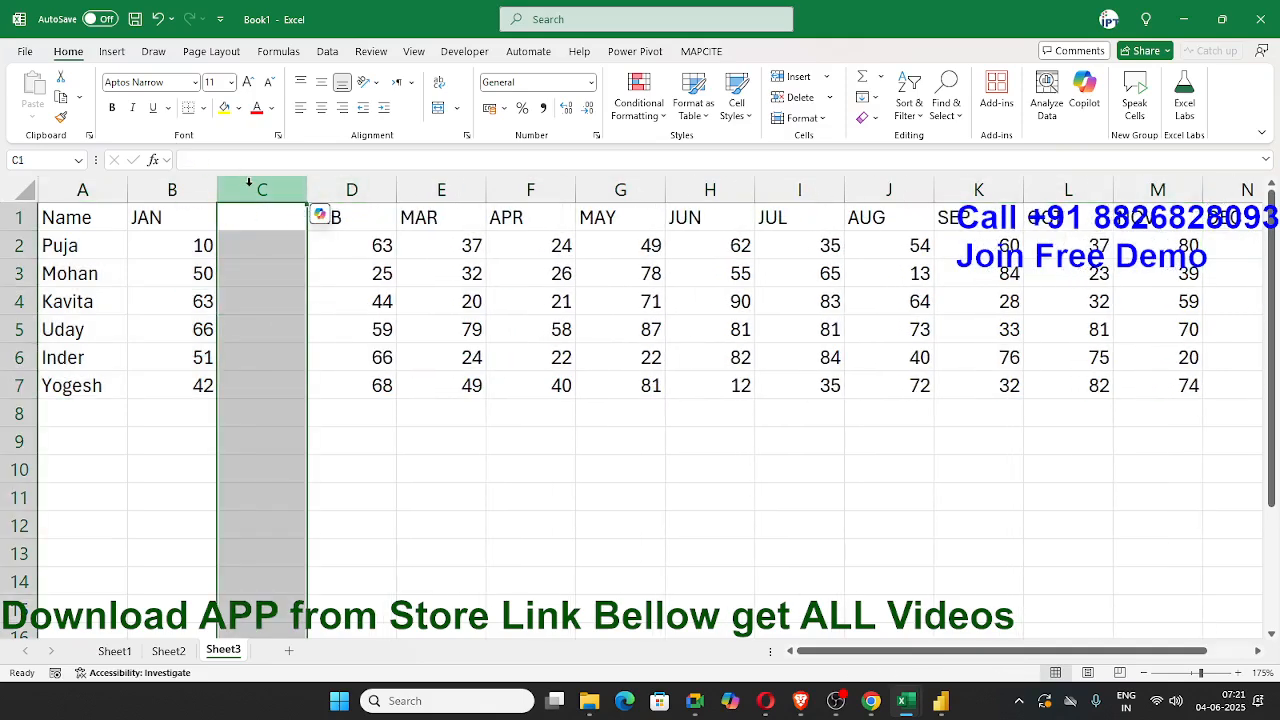
{"action": "left_click", "coordinate": [240, 221]}
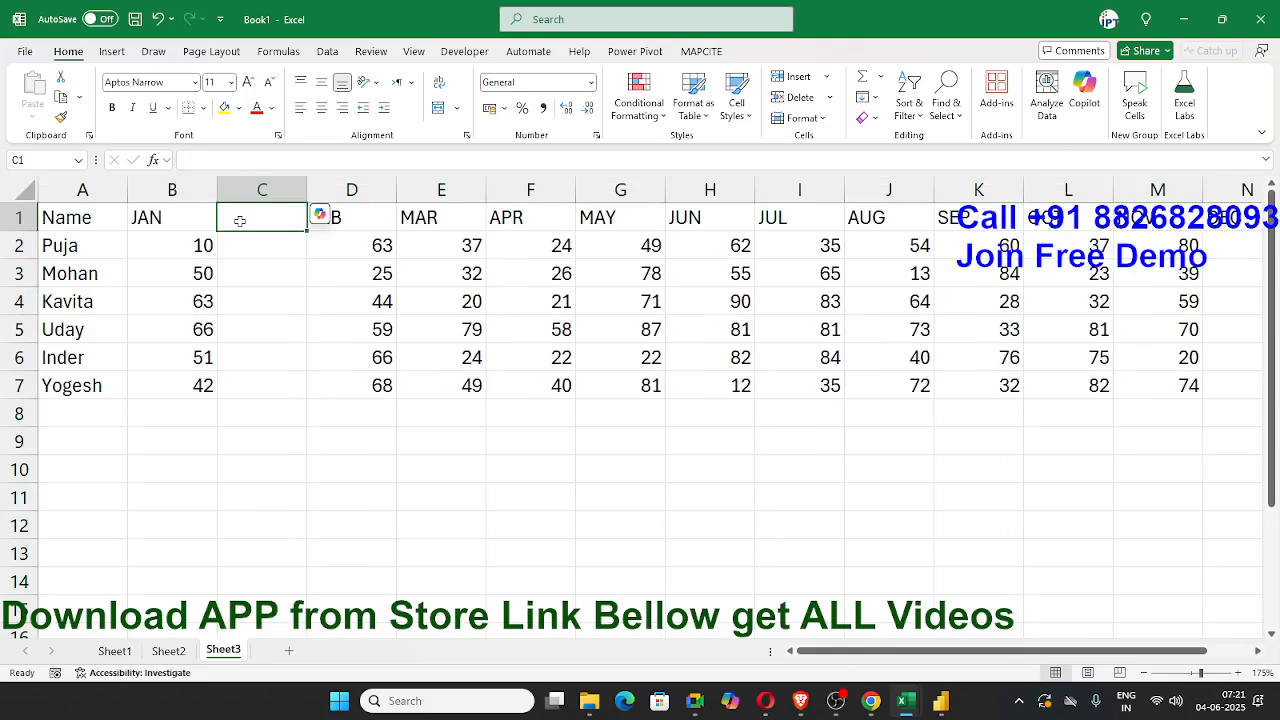
{"action": "type", "text": "%"}
{"action": "key", "text": "Return"}
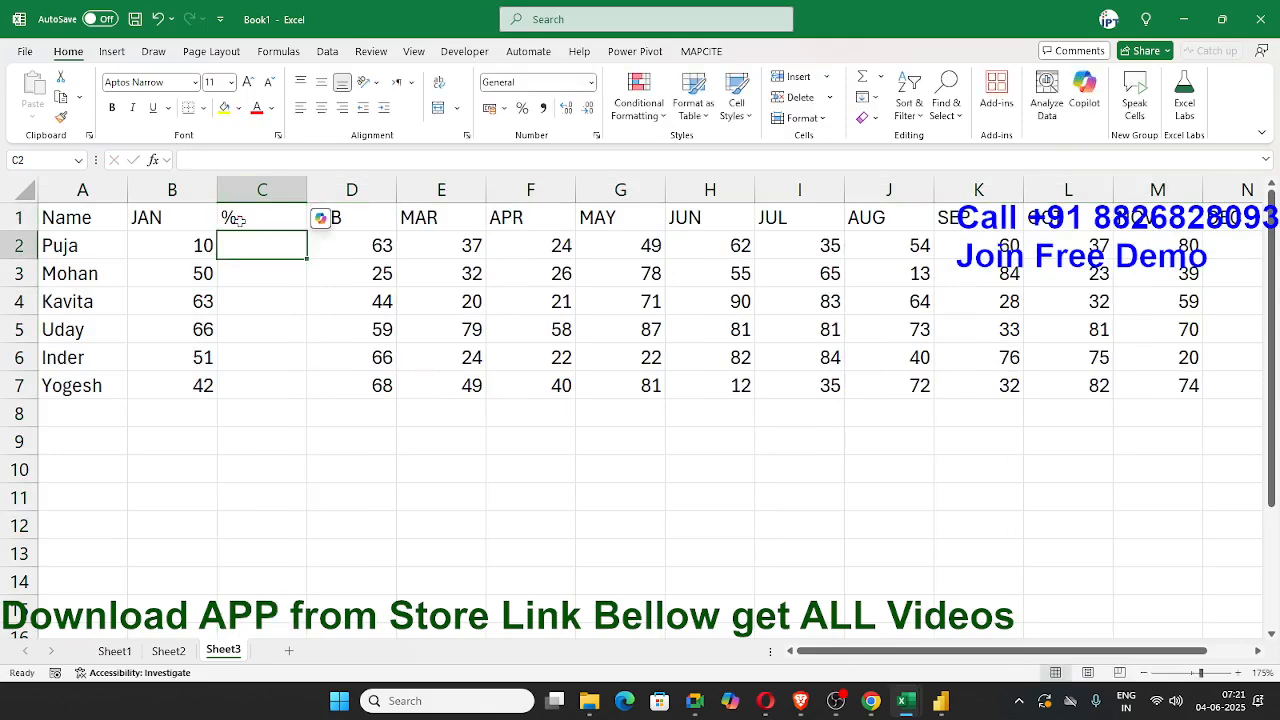
Step: Enter the formula =B2/70 in C2 to calculate the first person's January percentage
{"action": "type", "text": "="}
{"action": "key", "text": "Left"}
{"action": "type", "text": "/71"}
{"action": "key", "text": "BackSpace"}
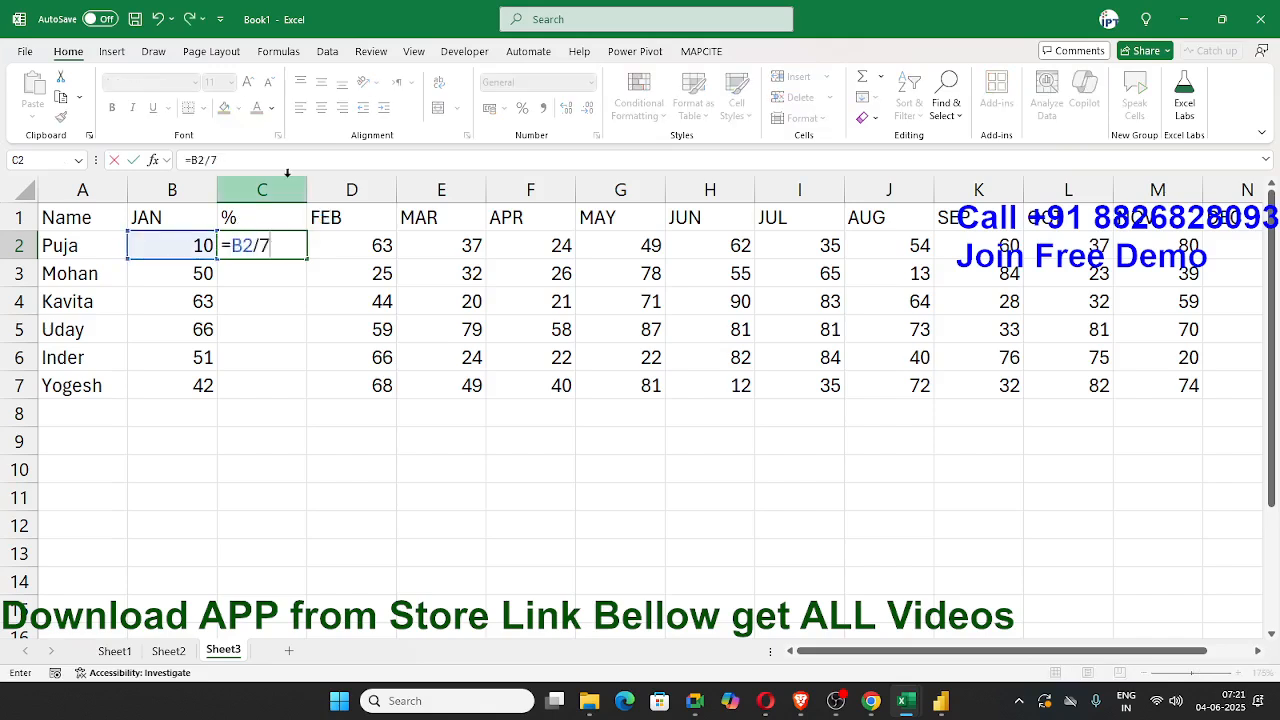
{"action": "type", "text": "0"}
{"action": "key", "text": "Return"}
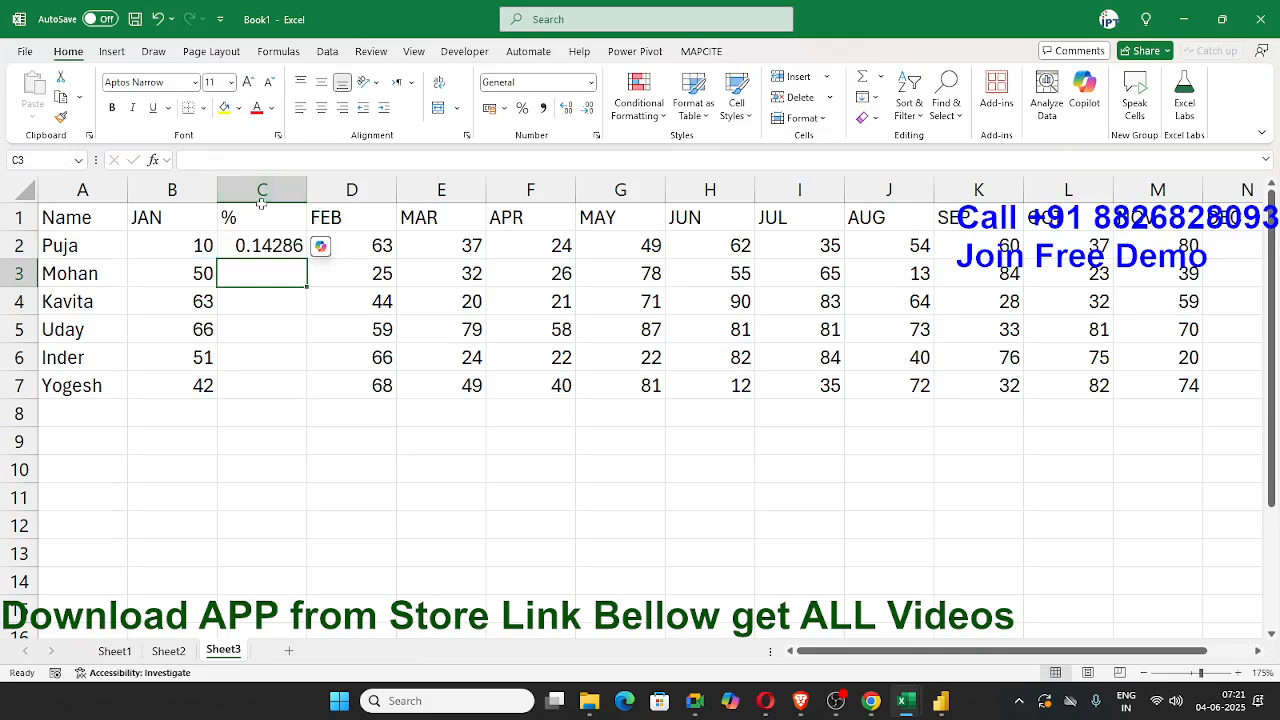
Step: Fill the January percentage formula from C2 down to C7 and format those cells as percentages
{"action": "left_click", "coordinate": [288, 248]}
{"action": "left_click_drag", "start_coordinate": [306, 260], "coordinate": [302, 400]}
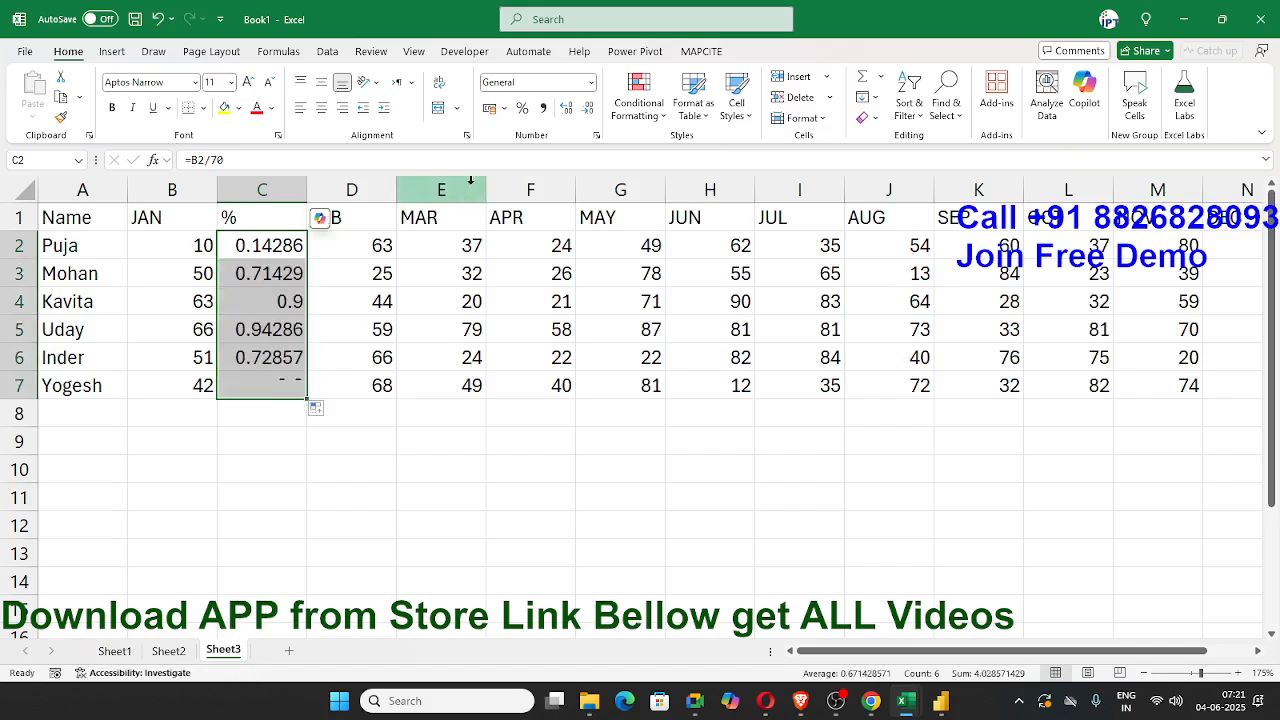
{"action": "left_click", "coordinate": [520, 110]}
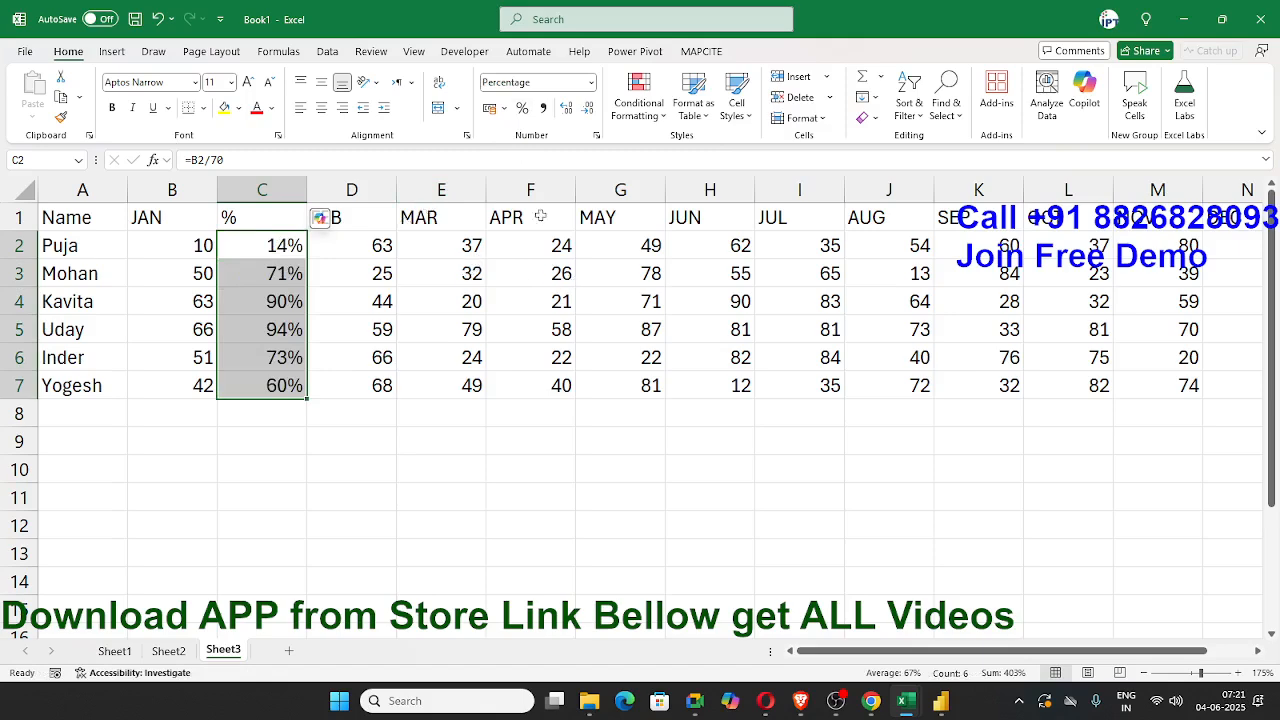
{"action": "left_click_drag", "start_coordinate": [1240, 222], "coordinate": [399, 225]}
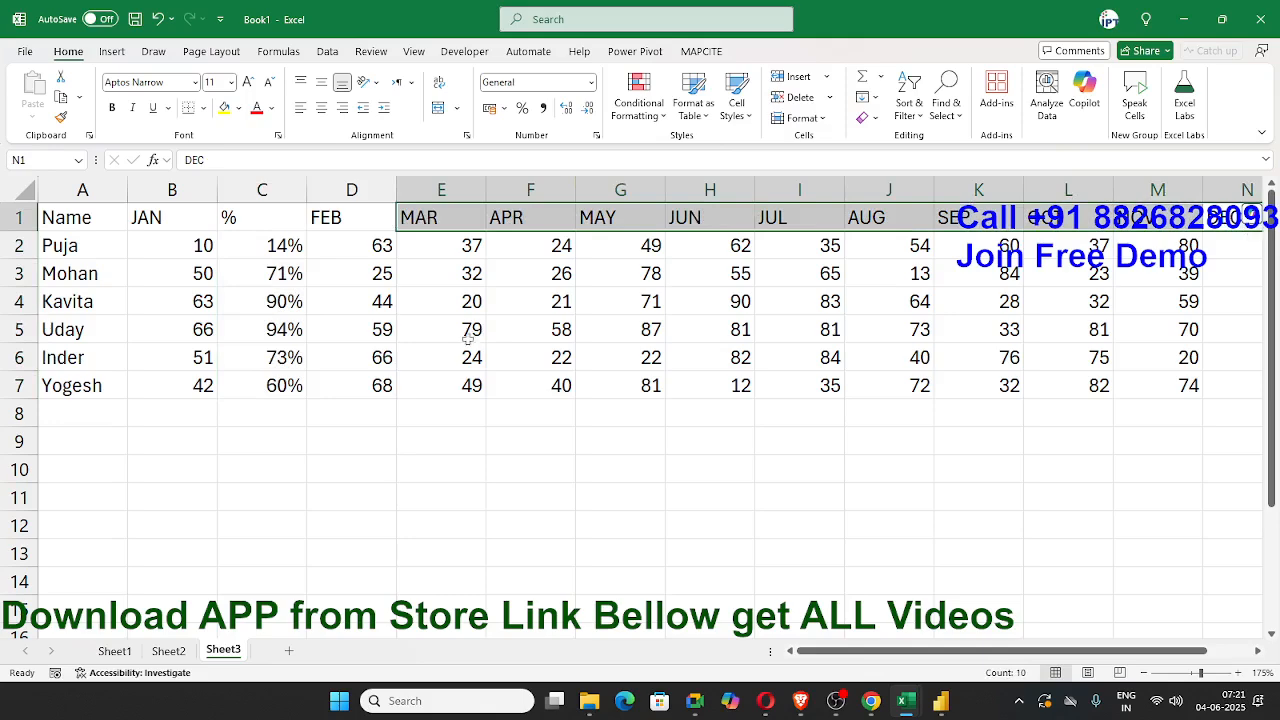
Step: Undo the January percentage entries, the % header and the column inserted between JAN and FEB
{"action": "key", "text": "ctrl+z"}
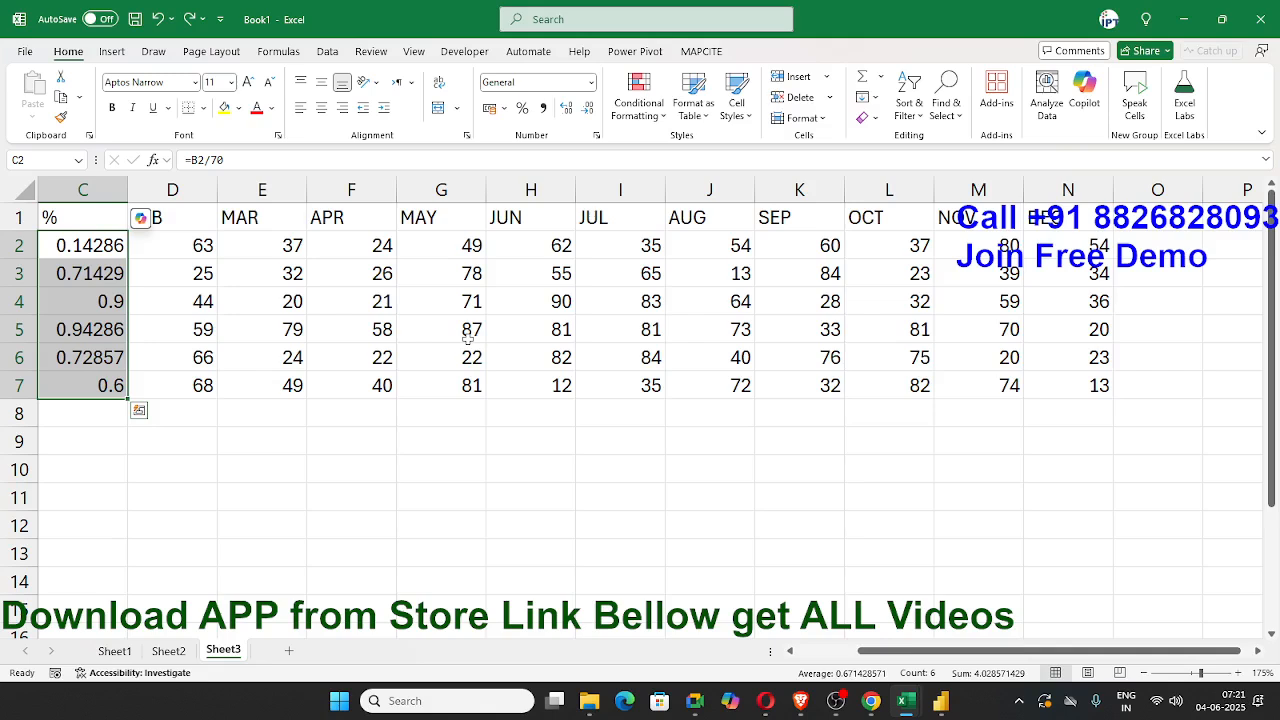
{"action": "key", "text": "ctrl+z"}
{"action": "key", "text": "ctrl+z"}
{"action": "key", "text": "ctrl+z"}
{"action": "key", "text": "ctrl+z"}
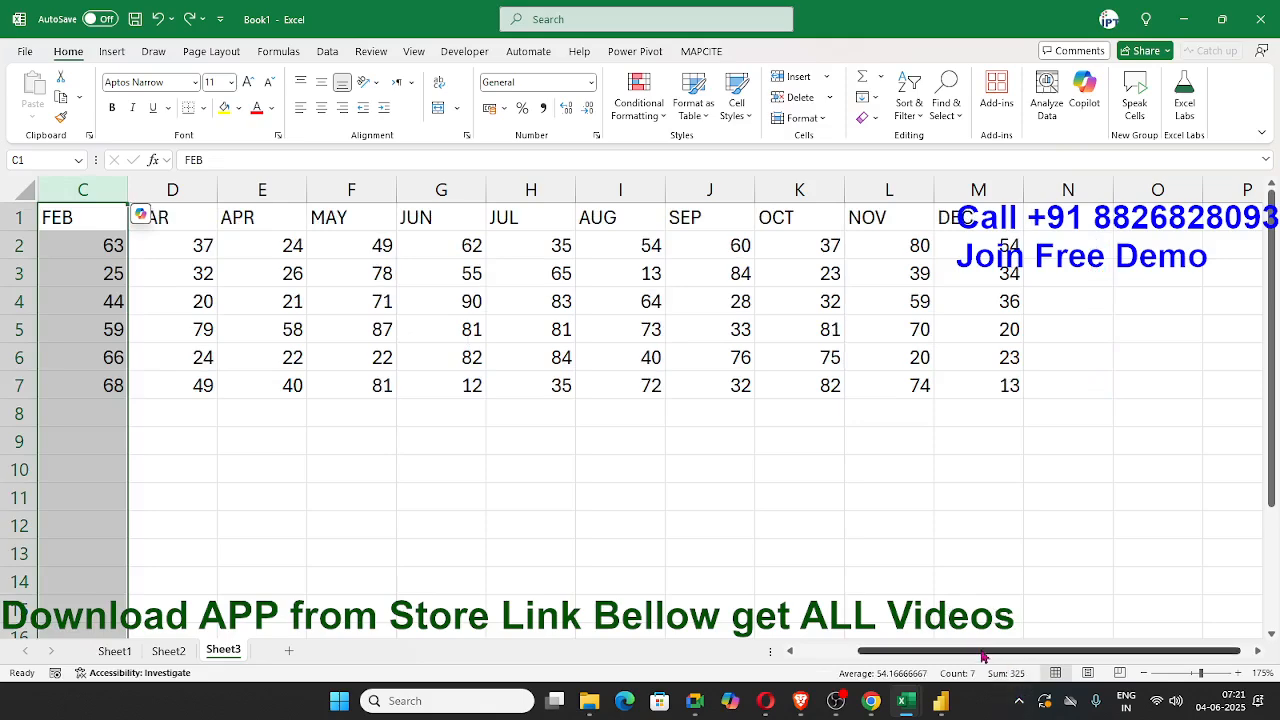
{"action": "left_click_drag", "start_coordinate": [978, 656], "coordinate": [818, 664]}
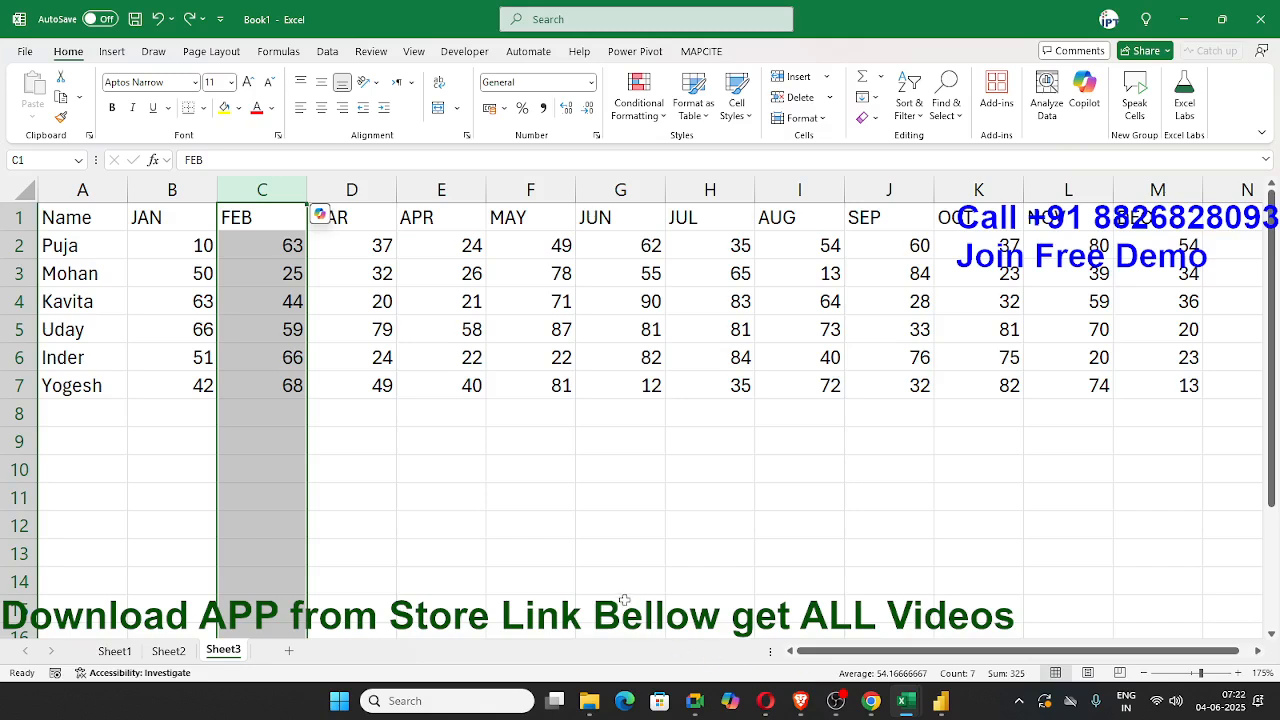
{"action": "left_click", "coordinate": [422, 464]}
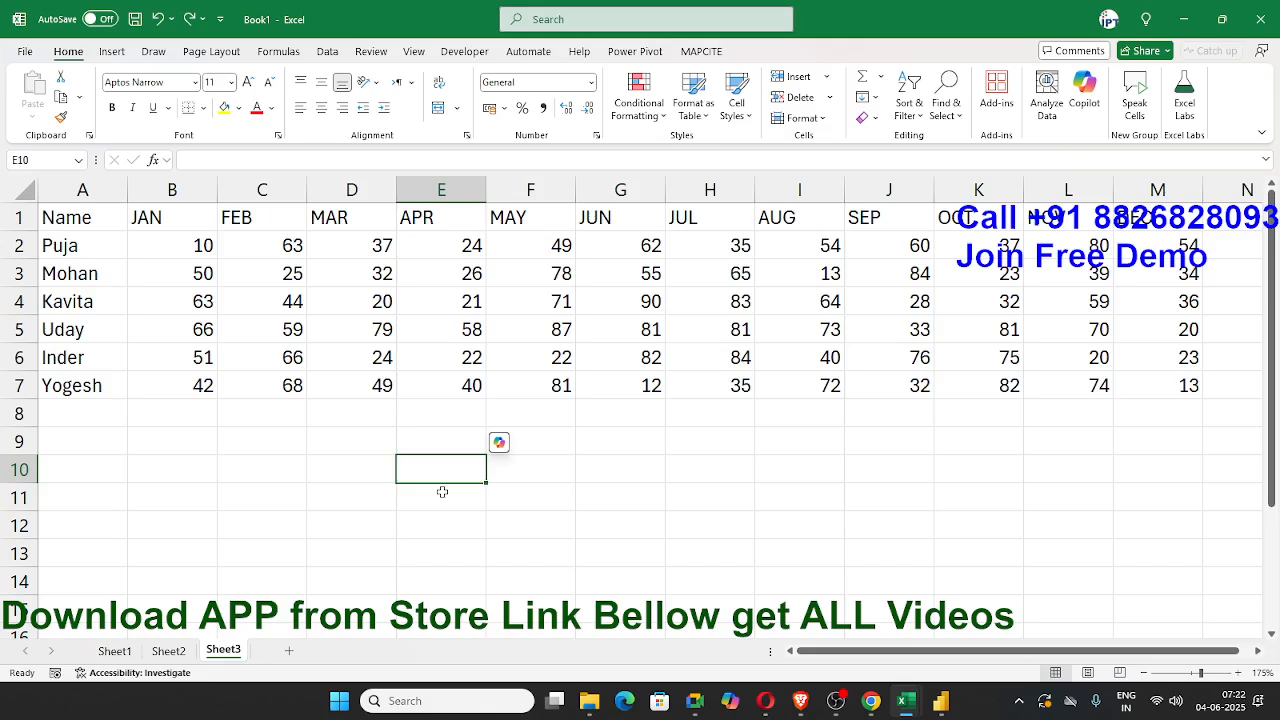
{"action": "left_click_drag", "start_coordinate": [94, 214], "coordinate": [1167, 385]}
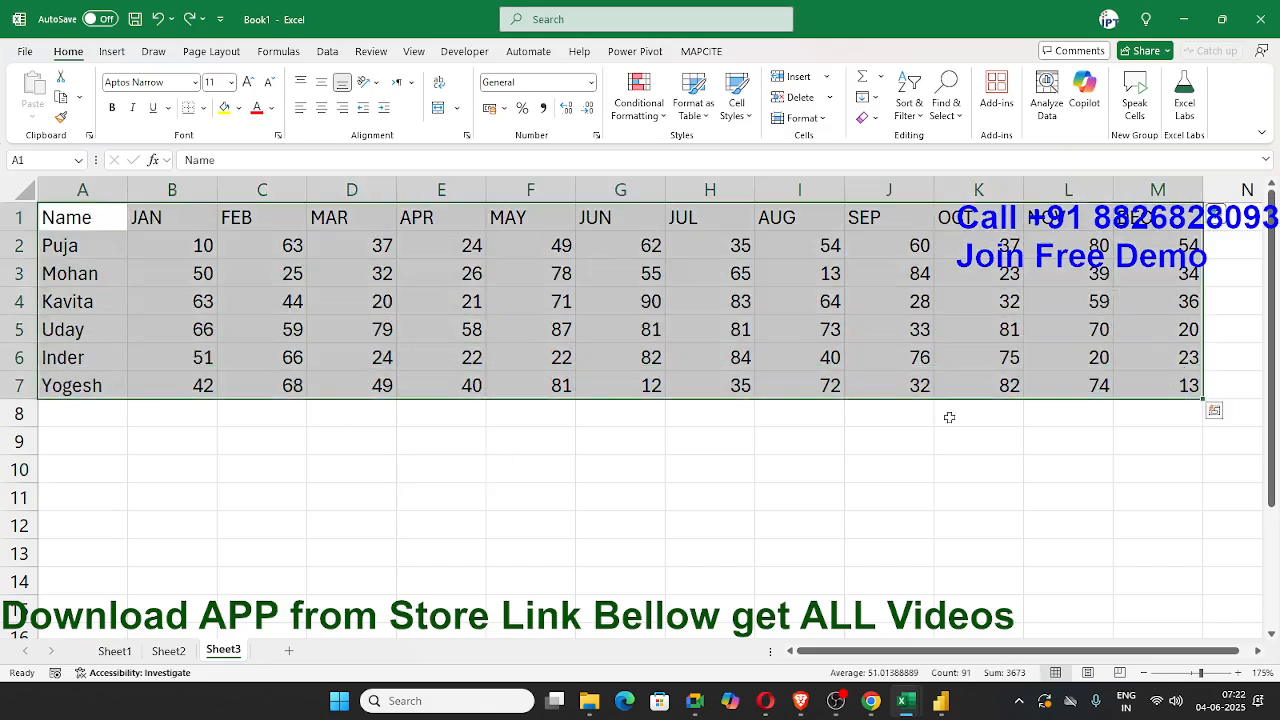
{"action": "left_click", "coordinate": [248, 503]}
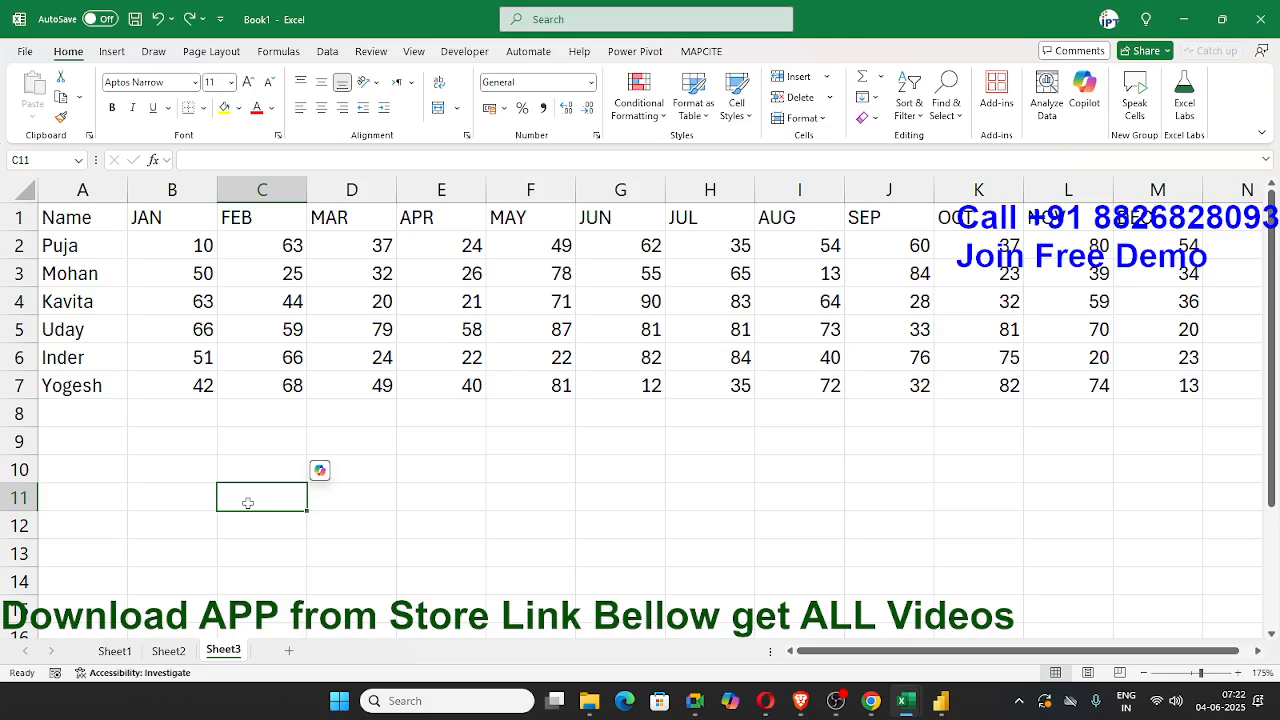
Step: Insert a blank row above the headers and number the month columns 1 to 12 in B1:M1
{"action": "left_click", "coordinate": [18, 220]}
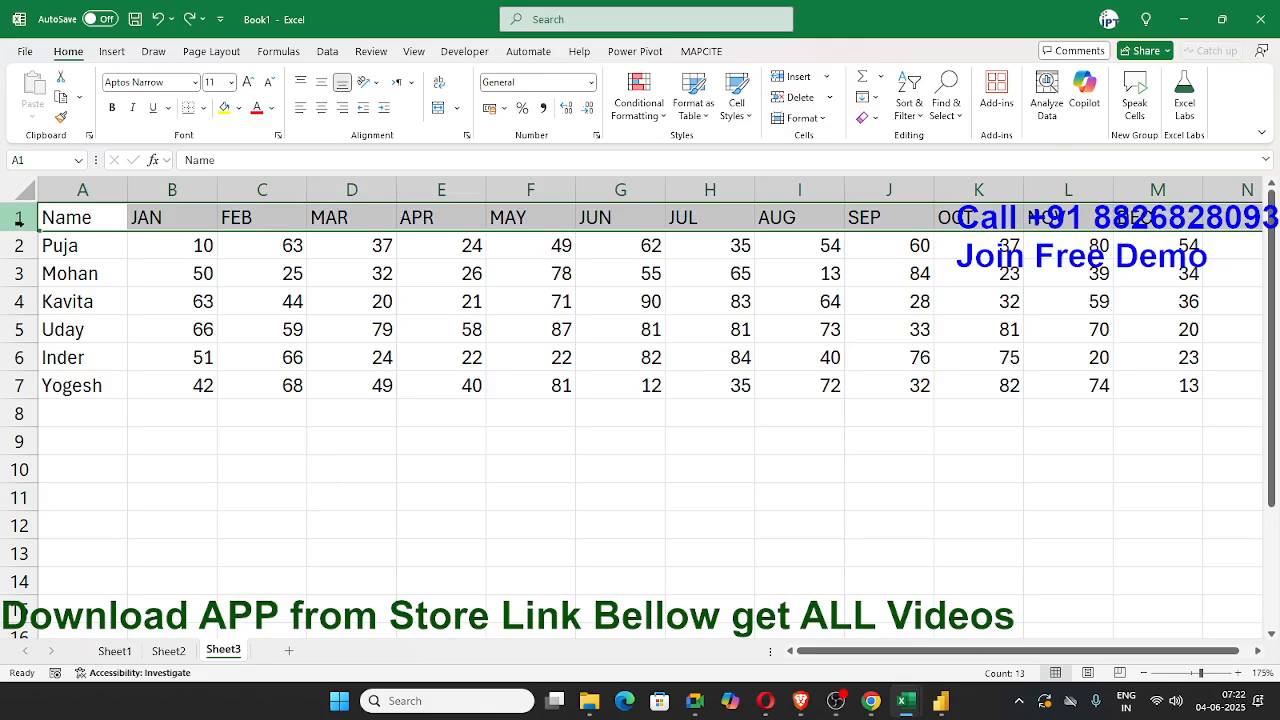
{"action": "right_click", "coordinate": [18, 220]}
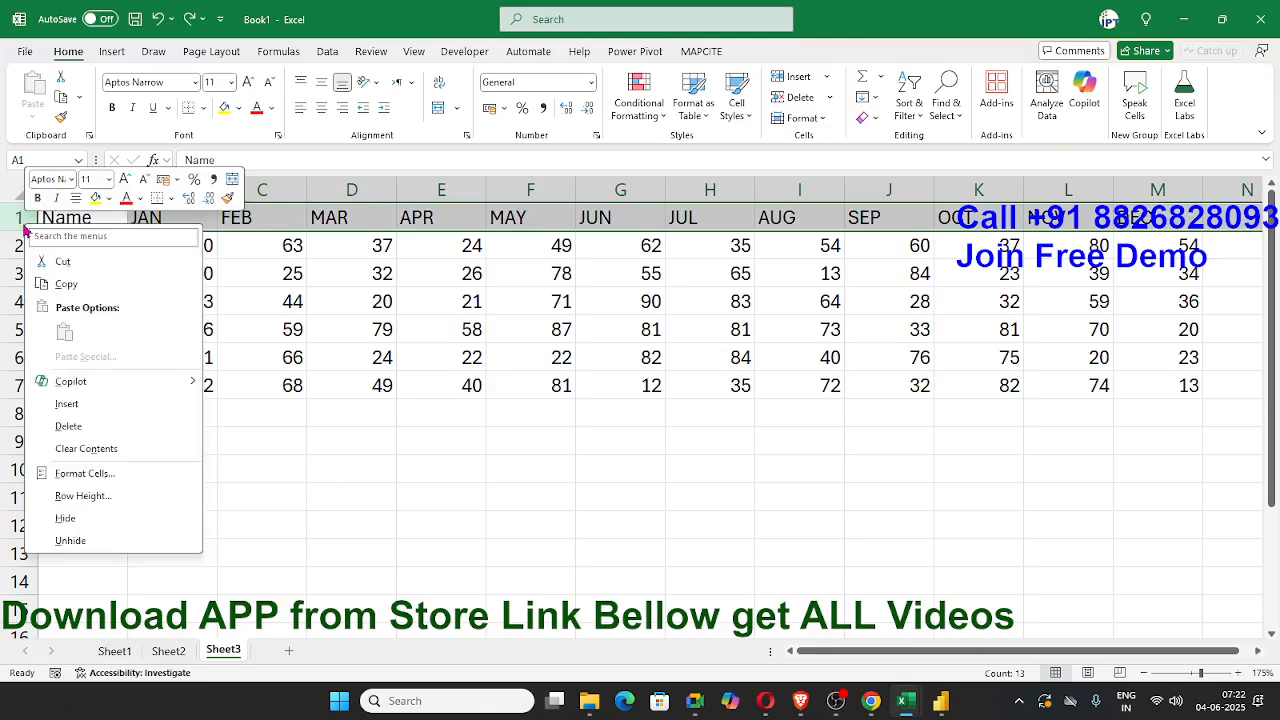
{"action": "left_click", "coordinate": [90, 403]}
{"action": "left_click", "coordinate": [160, 224]}
{"action": "type", "text": "1"}
{"action": "key", "text": "Tab"}
{"action": "type", "text": "2"}
{"action": "left_click", "coordinate": [160, 224]}
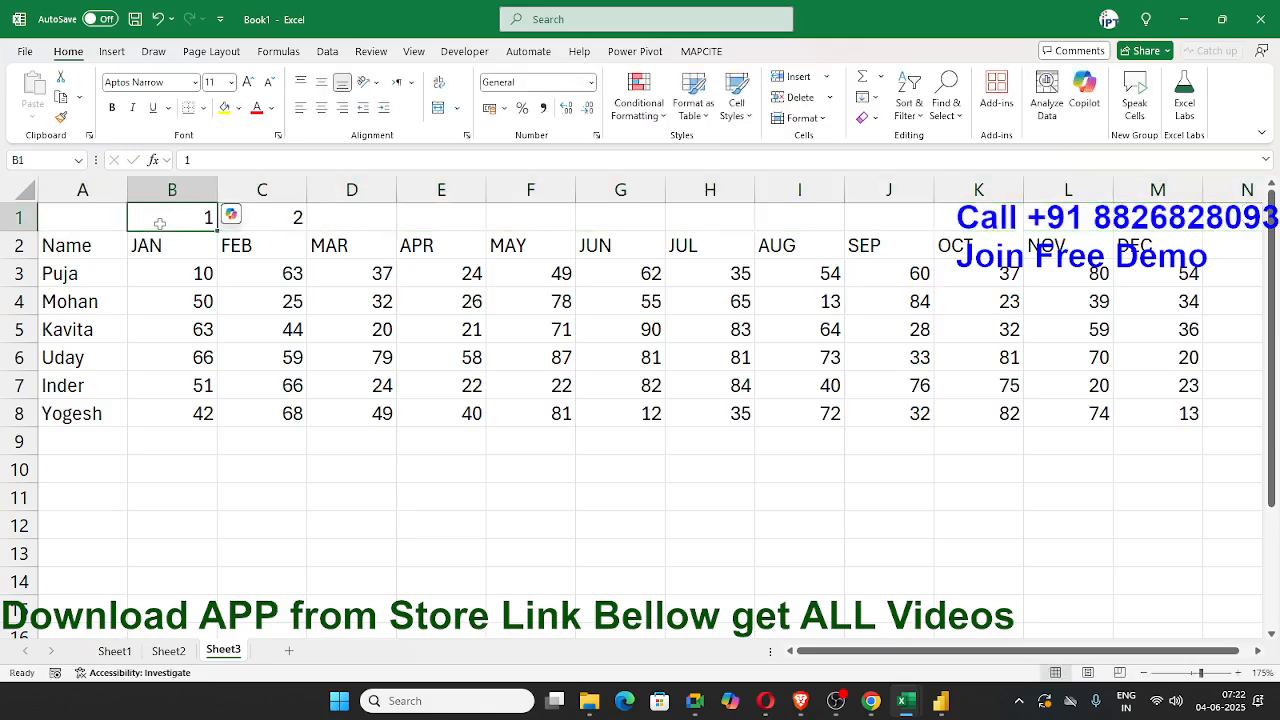
{"action": "left_click_drag", "start_coordinate": [187, 208], "coordinate": [1160, 228]}
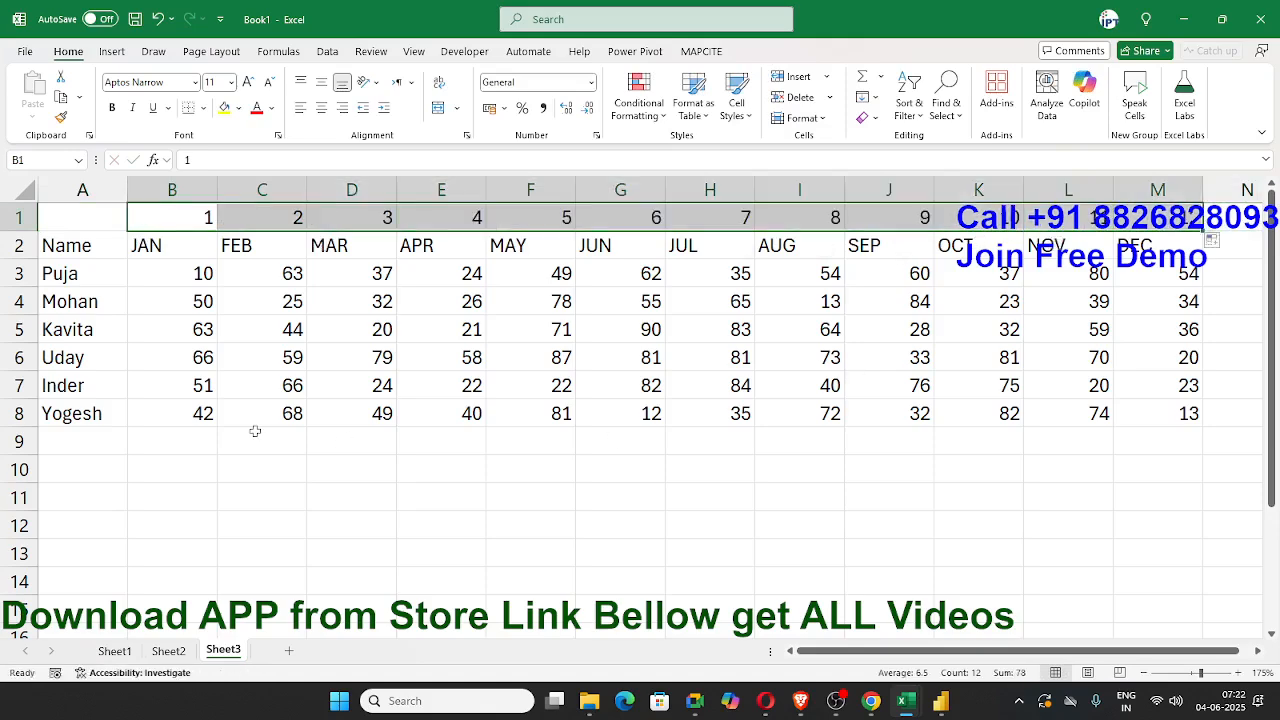
Step: Copy the numbers 1 to 12 from B1:M1 into the adjacent empty cells starting at N1
{"action": "key", "text": "ctrl+c"}
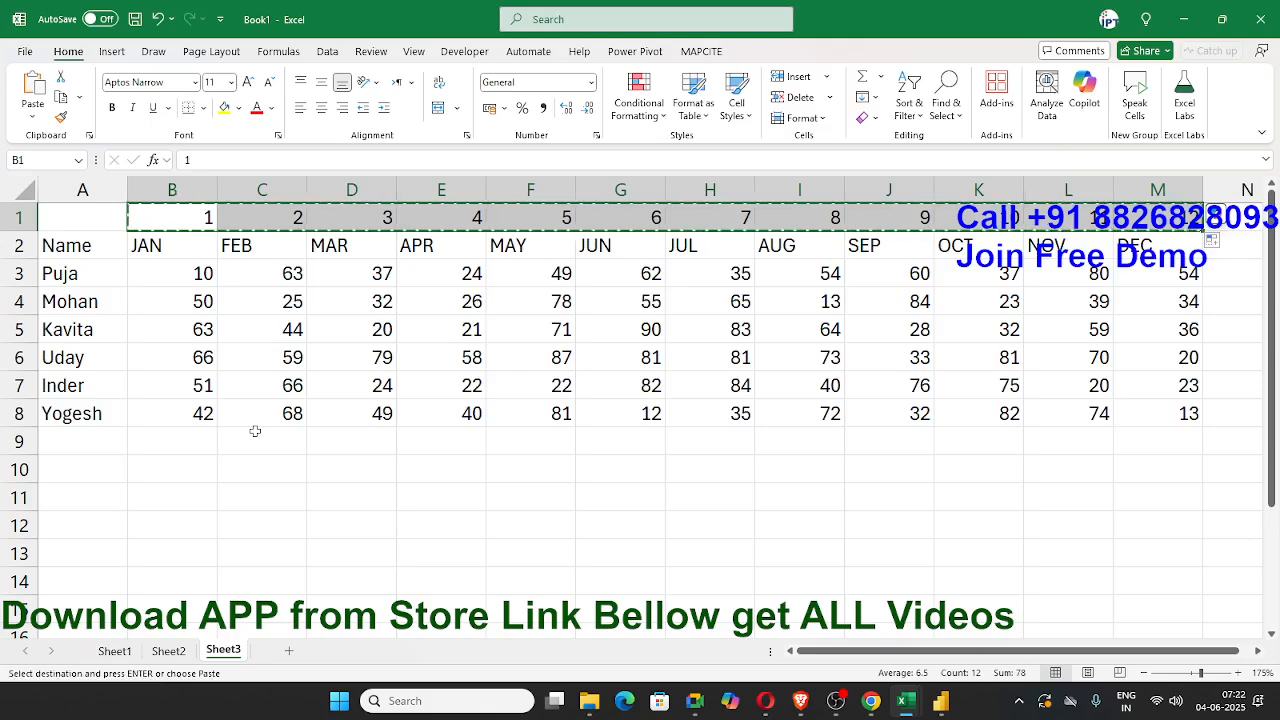
{"action": "key", "text": "ctrl+Right"}
{"action": "key", "text": "Right"}
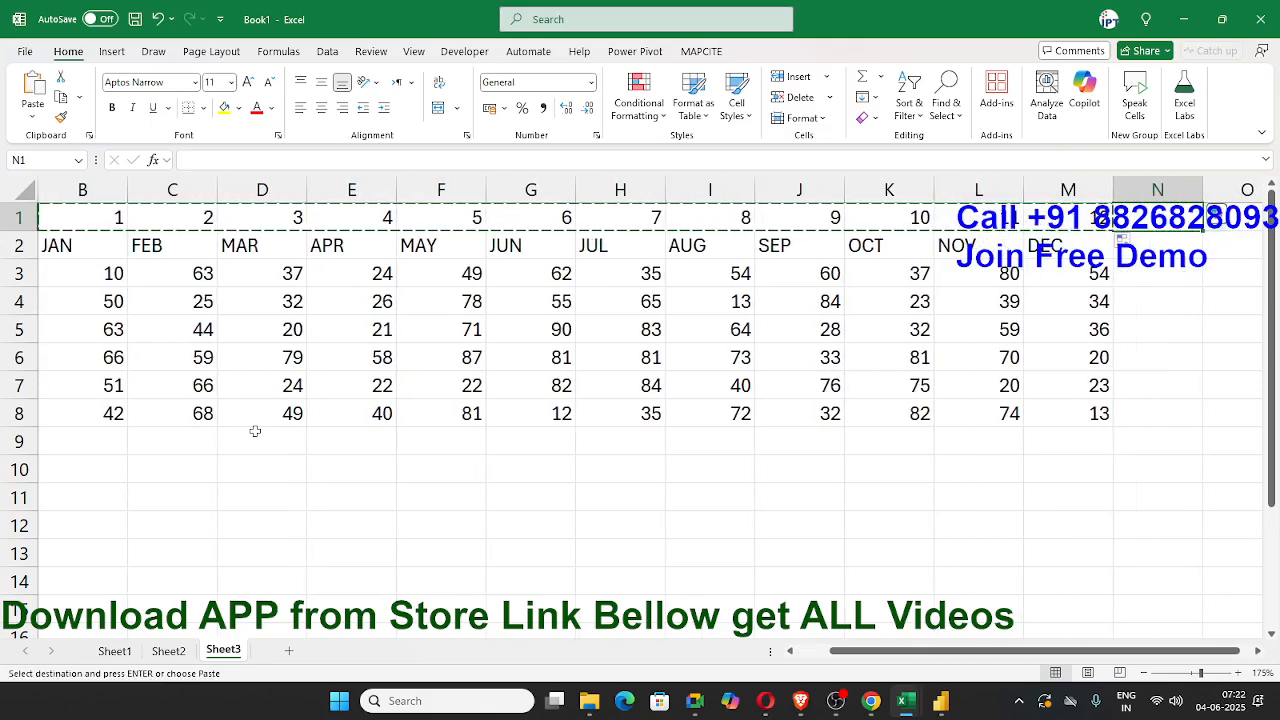
{"action": "key", "text": "ctrl+v"}
{"action": "key", "text": "ctrl+Left"}
{"action": "key", "text": "Escape"}
{"action": "key", "text": "Left"}
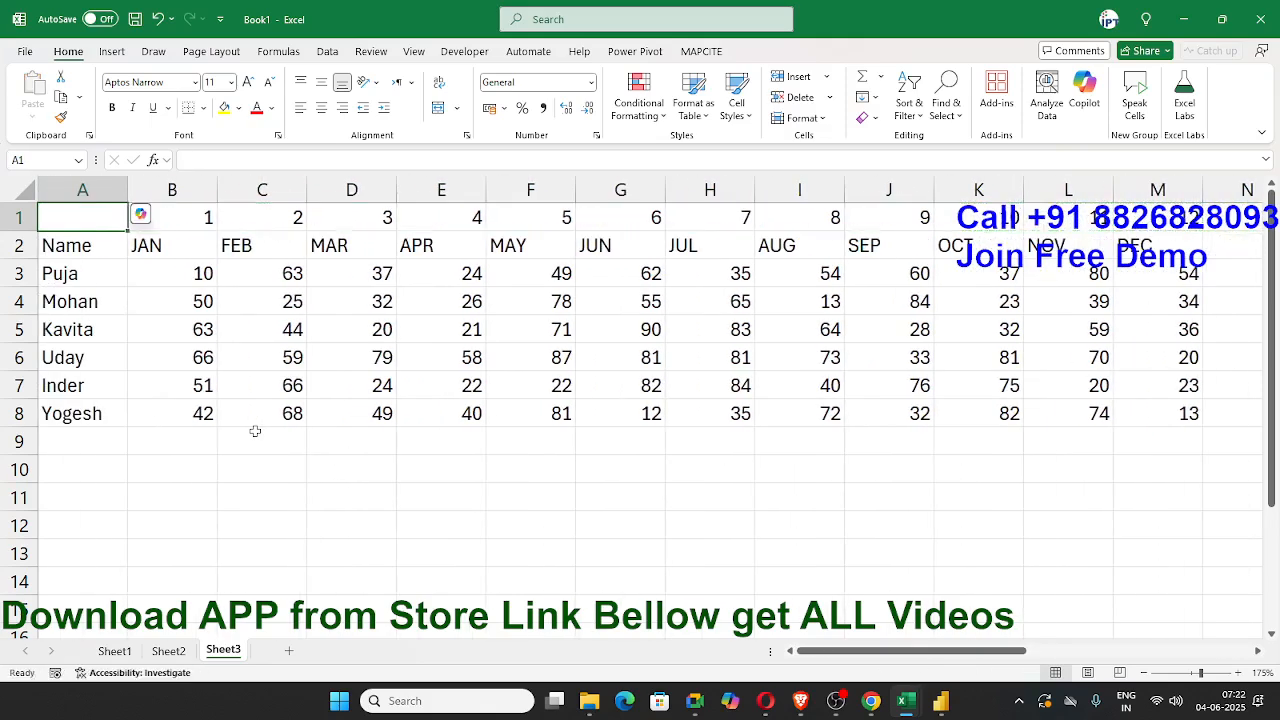
Step: Enter % as the header in N2 and fill it across N2:Y2 beneath the second number series
{"action": "key", "text": "Right"}
{"action": "key", "text": "ctrl+shift+Right"}
{"action": "key", "text": "Left"}
{"action": "key", "text": "Down"}
{"action": "key", "text": "ctrl+Right"}
{"action": "key", "text": "Right"}
{"action": "type", "text": "%"}
{"action": "key", "text": "Up"}
{"action": "key", "text": "ctrl+Right"}
{"action": "key", "text": "Down"}
{"action": "key", "text": "ctrl+shift+Left"}
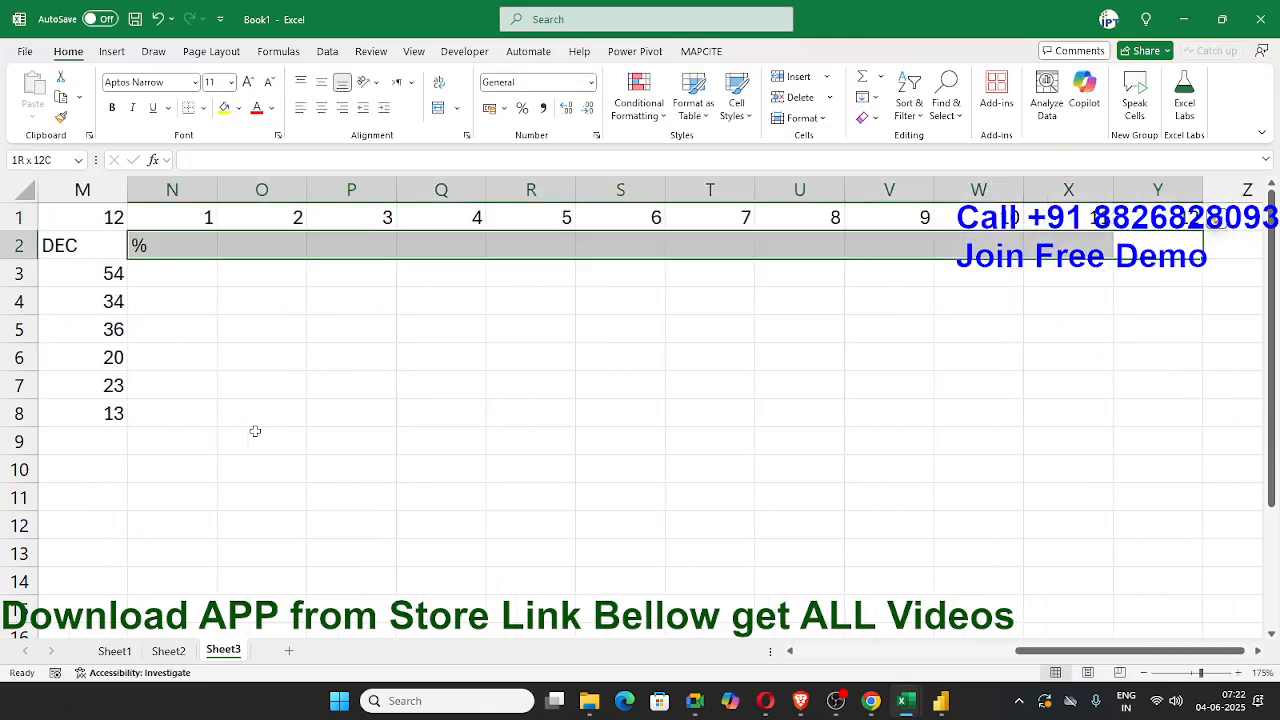
{"action": "key", "text": "ctrl+r"}
Step: Select the range B1:Y8, leaving out the name column, and open a custom sort for it
{"action": "key", "text": "Up"}
{"action": "key", "text": "ctrl+Left"}
{"action": "key", "text": "Right"}
{"action": "key", "text": "Left"}
{"action": "key", "text": "Left"}
{"action": "key", "text": "Right"}
{"action": "key", "text": "ctrl+shift+Right"}
{"action": "key", "text": "shift+Down"}
{"action": "key", "text": "shift+Down"}
{"action": "key", "text": "shift+Down"}
{"action": "key", "text": "shift+Down"}
{"action": "key", "text": "shift+Down"}
{"action": "key", "text": "shift+Down"}
{"action": "key", "text": "shift+Down"}
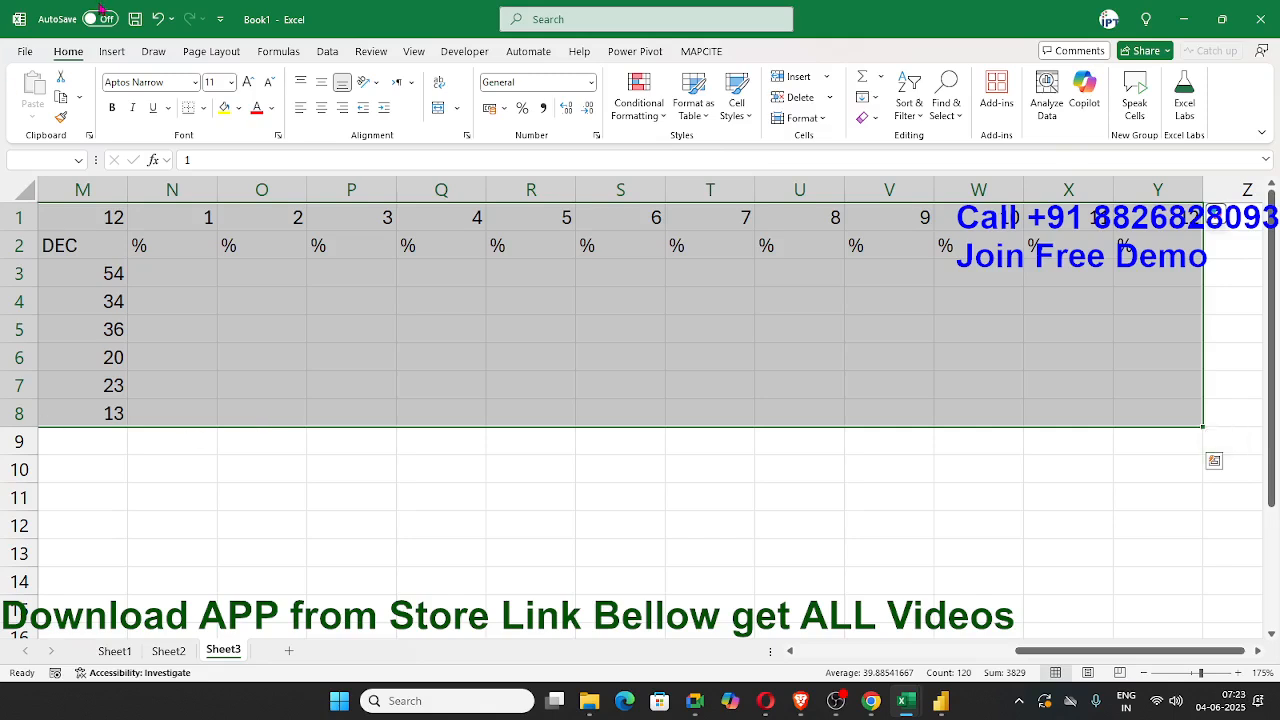
{"action": "key", "text": "ctrl+q"}
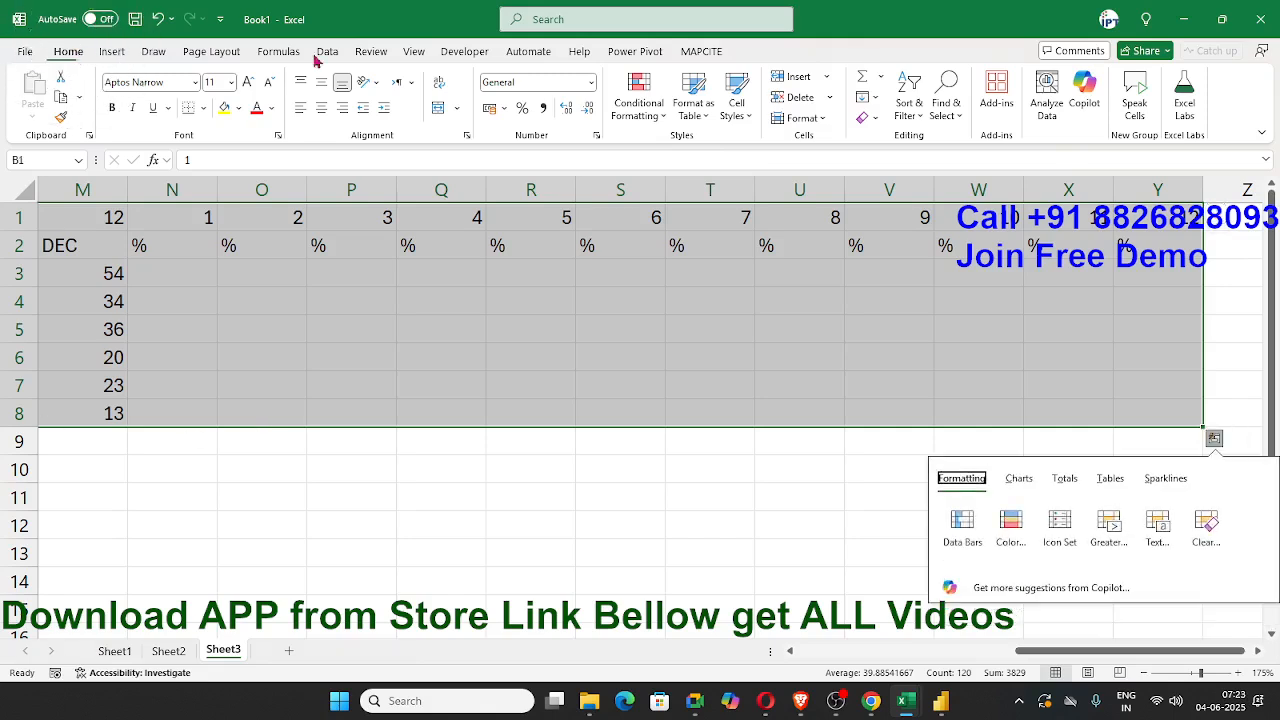
{"action": "left_click", "coordinate": [910, 108]}
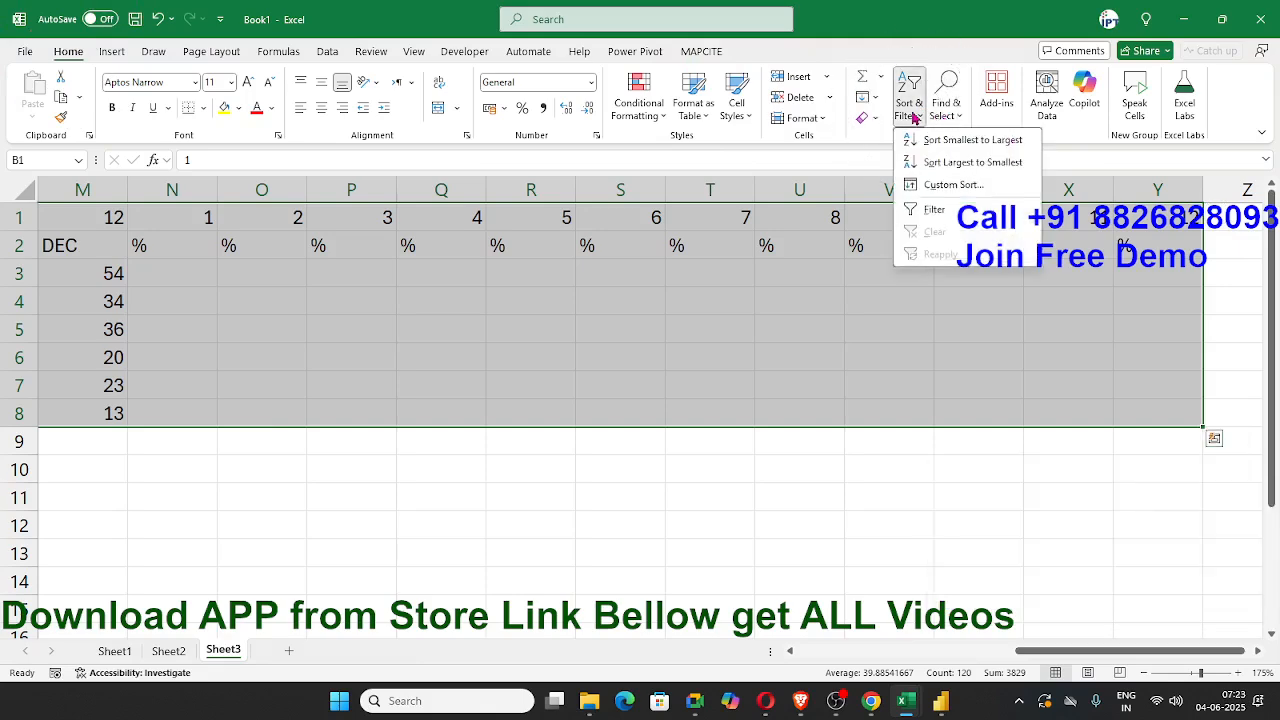
{"action": "left_click", "coordinate": [950, 187]}
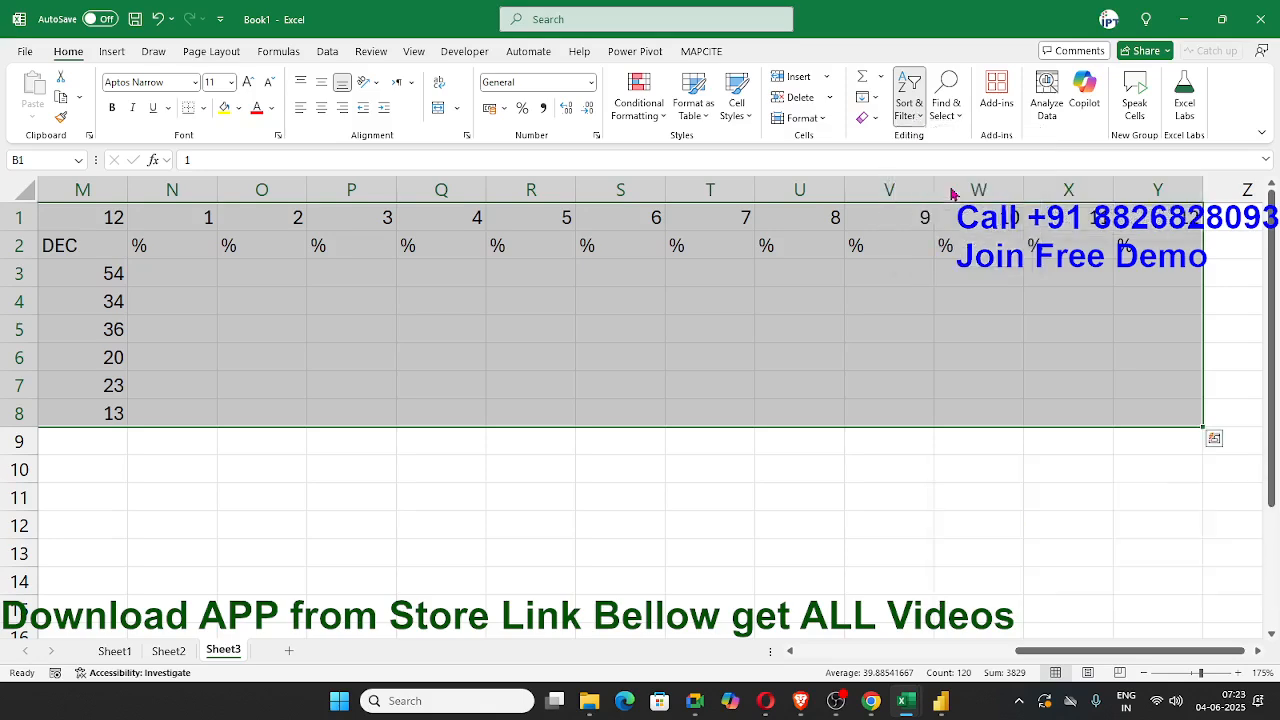
Step: Set the sort orientation to Sort left to right in the sort options
{"action": "left_click_drag", "start_coordinate": [717, 460], "coordinate": [708, 272]}
{"action": "left_click", "coordinate": [789, 294]}
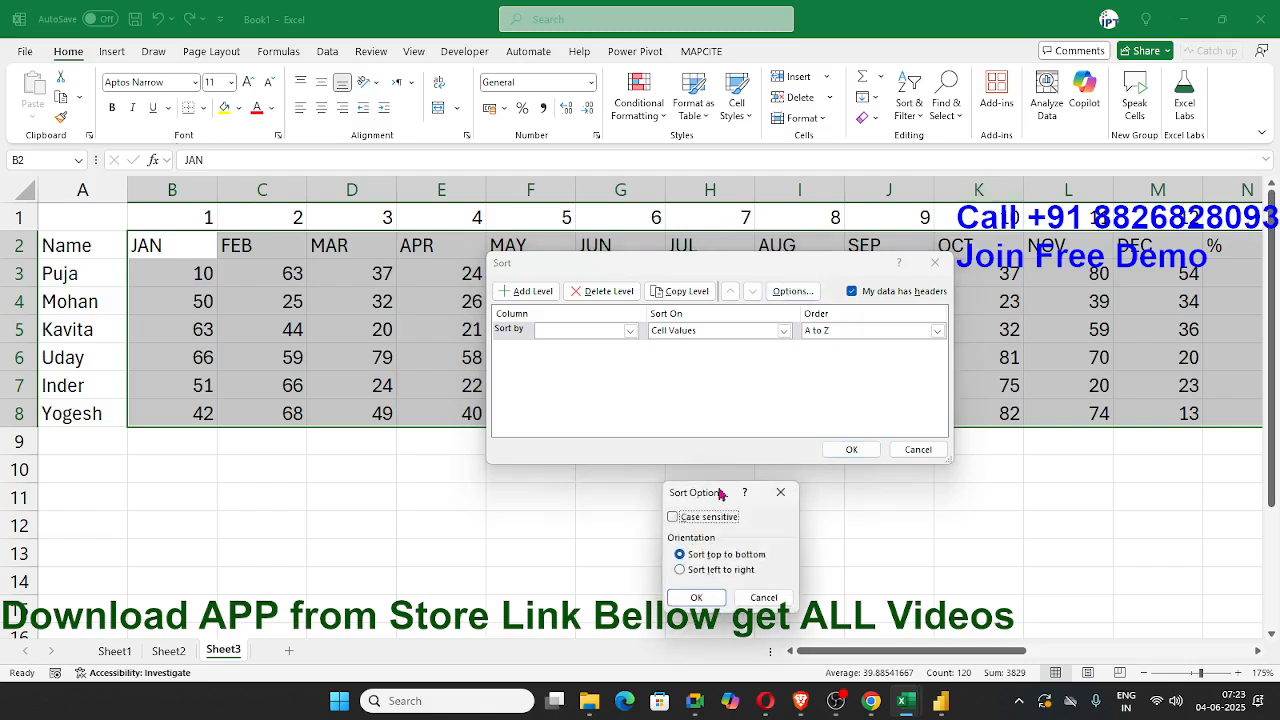
{"action": "left_click_drag", "start_coordinate": [719, 494], "coordinate": [765, 258]}
{"action": "left_click", "coordinate": [745, 338]}
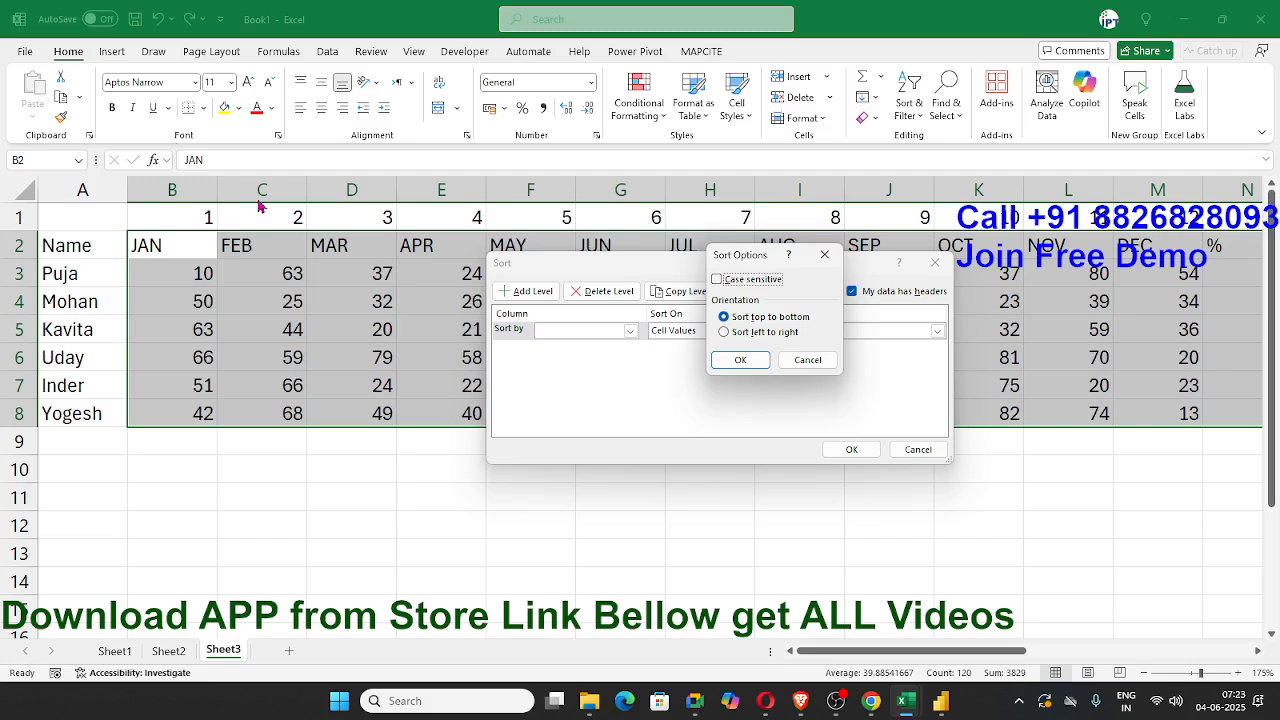
{"action": "left_click", "coordinate": [783, 335]}
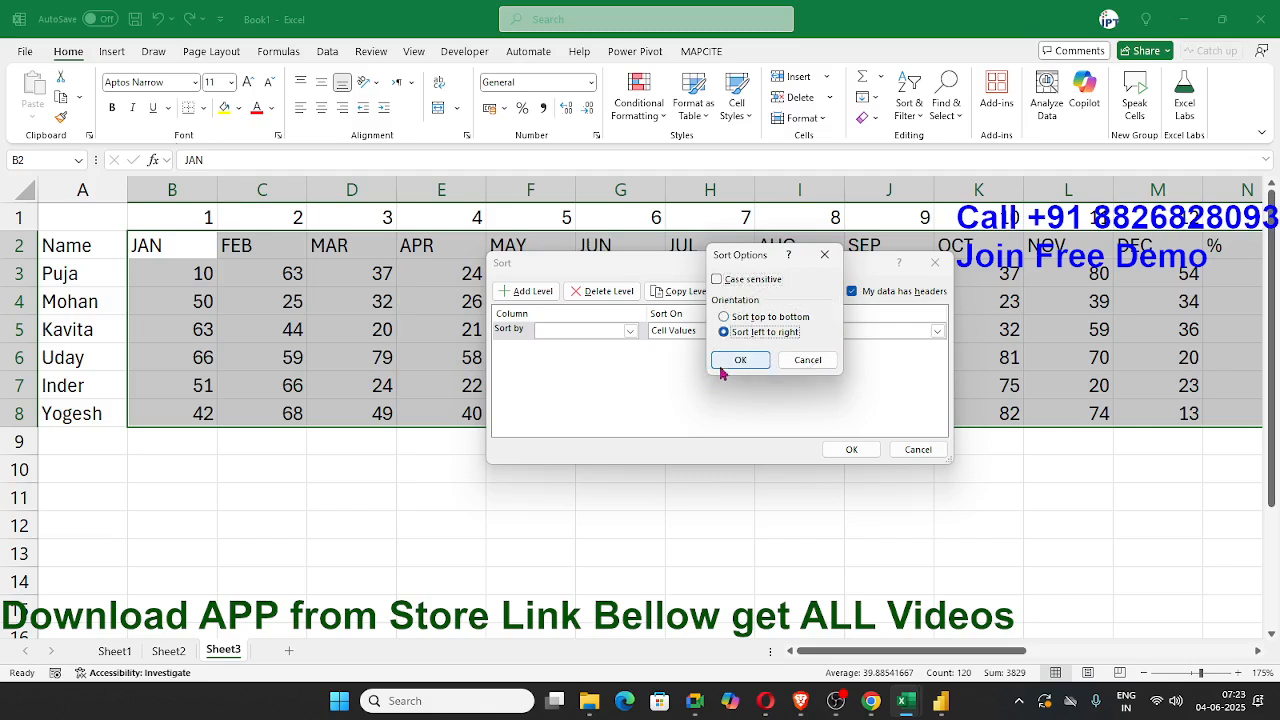
{"action": "left_click", "coordinate": [740, 360]}
Step: Sort the columns by Row 1 on cell values, from smallest to largest
{"action": "left_click", "coordinate": [606, 332]}
{"action": "left_click", "coordinate": [596, 346]}
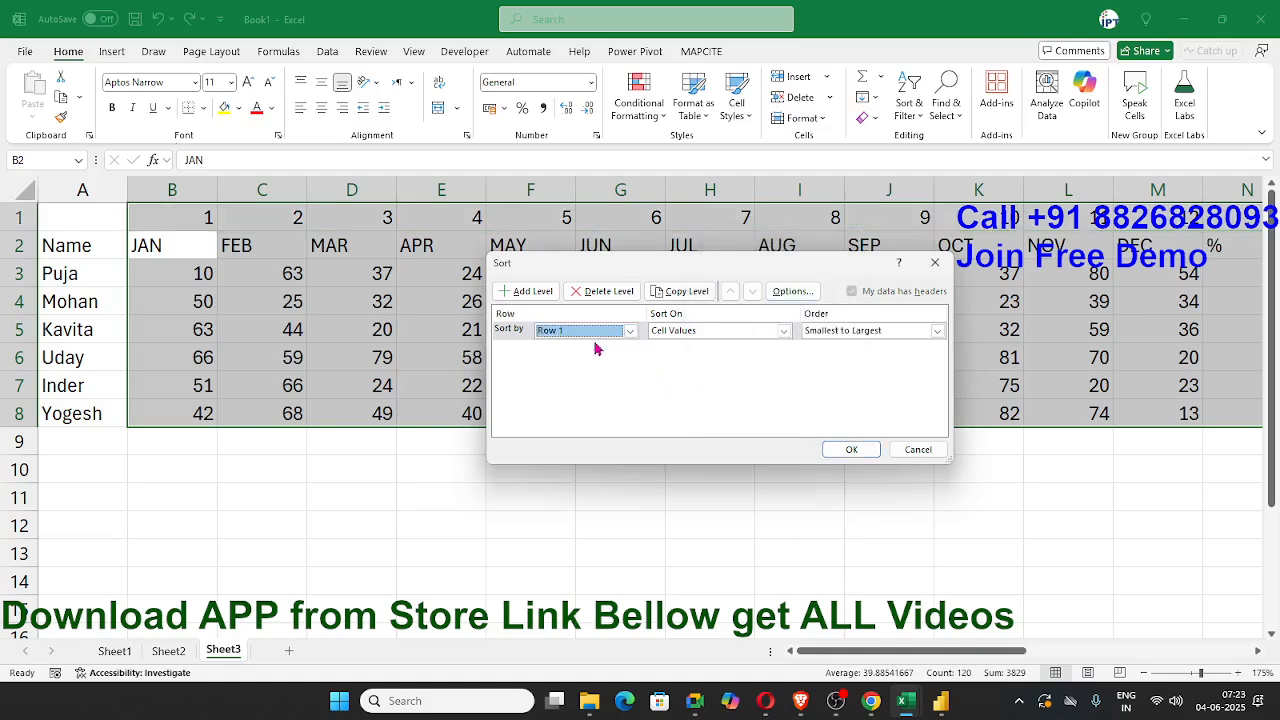
{"action": "left_click", "coordinate": [848, 450]}
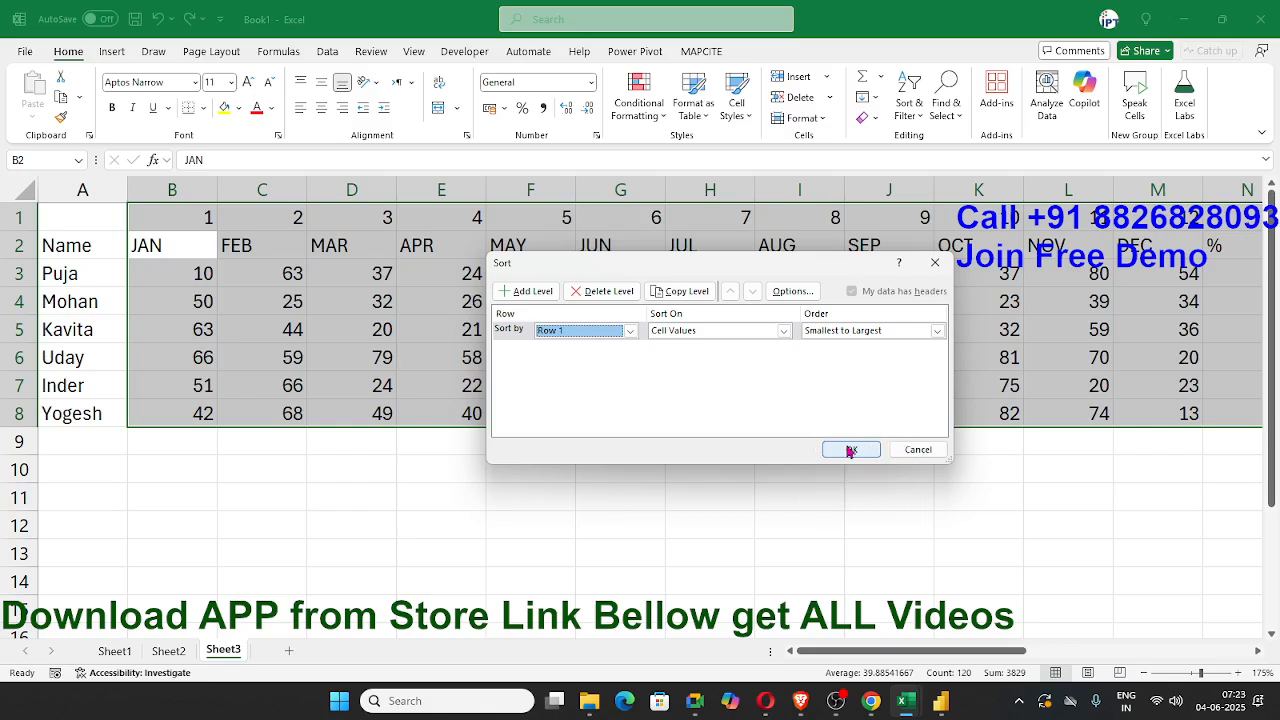
Step: Delete the helper row of numbers above the month and % headers
{"action": "left_click_drag", "start_coordinate": [918, 650], "coordinate": [543, 551]}
{"action": "left_click", "coordinate": [441, 497]}
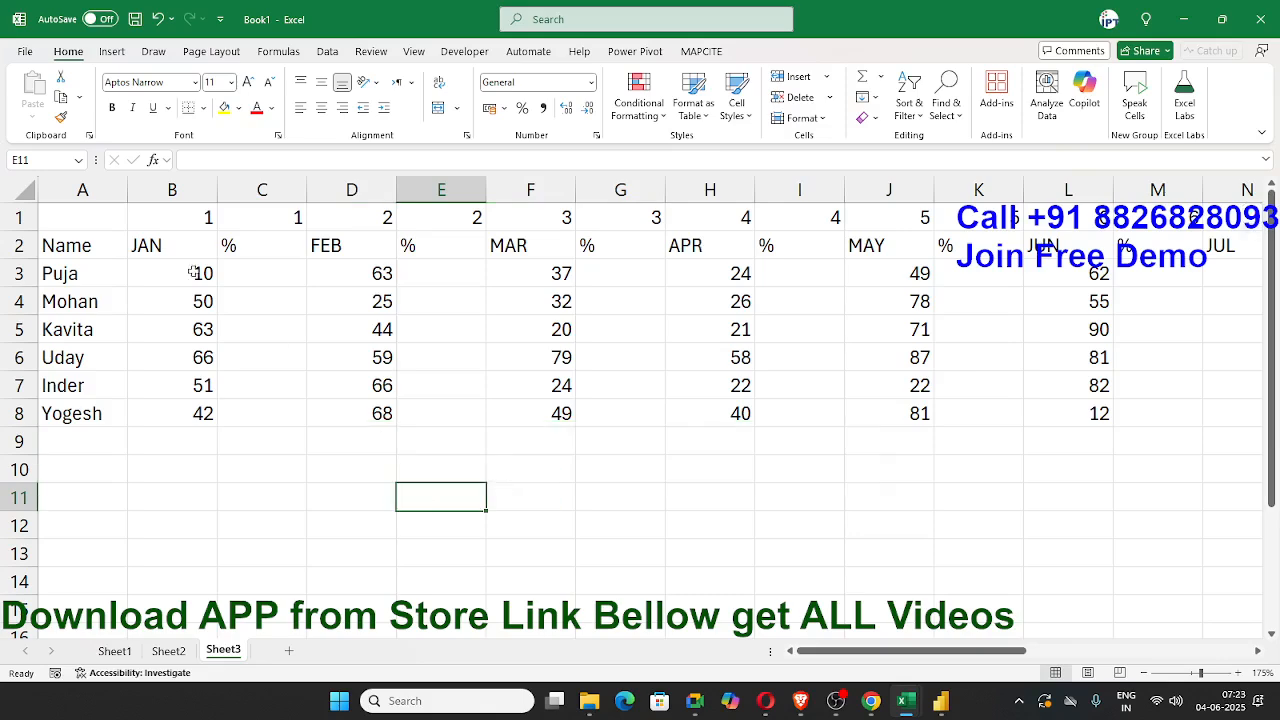
{"action": "left_click", "coordinate": [32, 216]}
{"action": "key", "text": "ctrl+minus"}
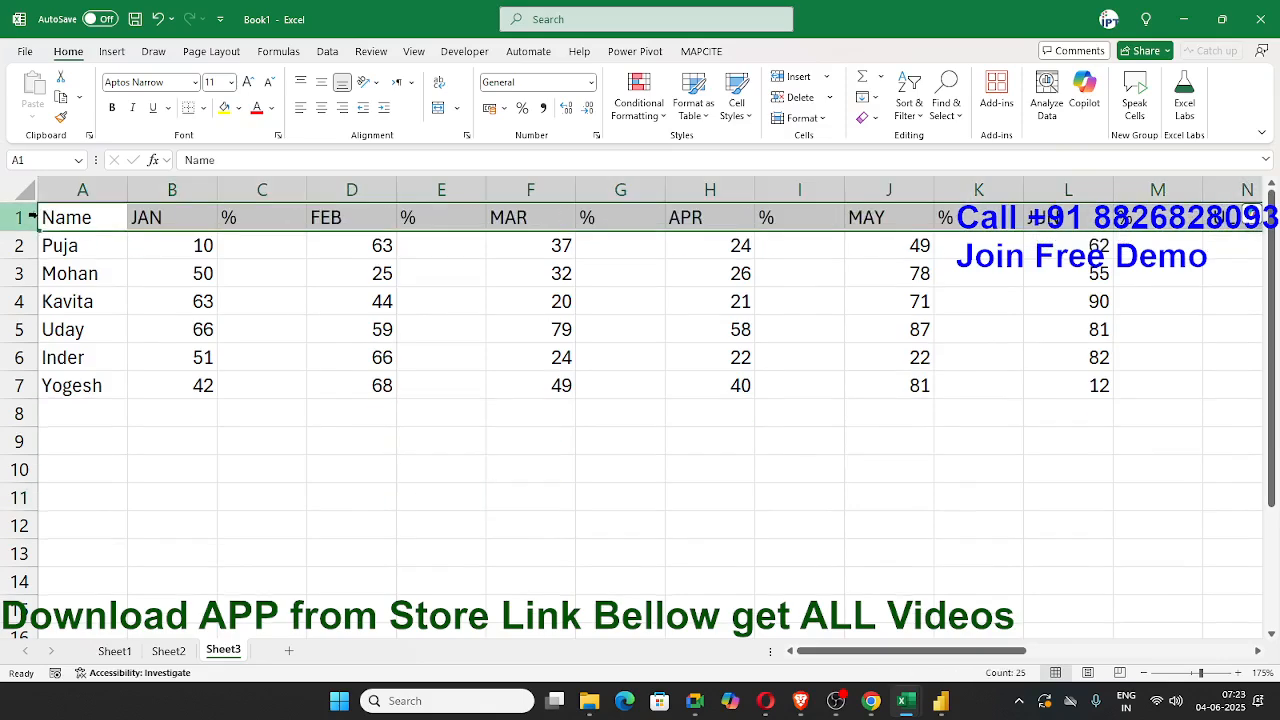
{"action": "left_click", "coordinate": [208, 214]}
{"action": "left_click", "coordinate": [282, 216]}
{"action": "left_click", "coordinate": [418, 215]}
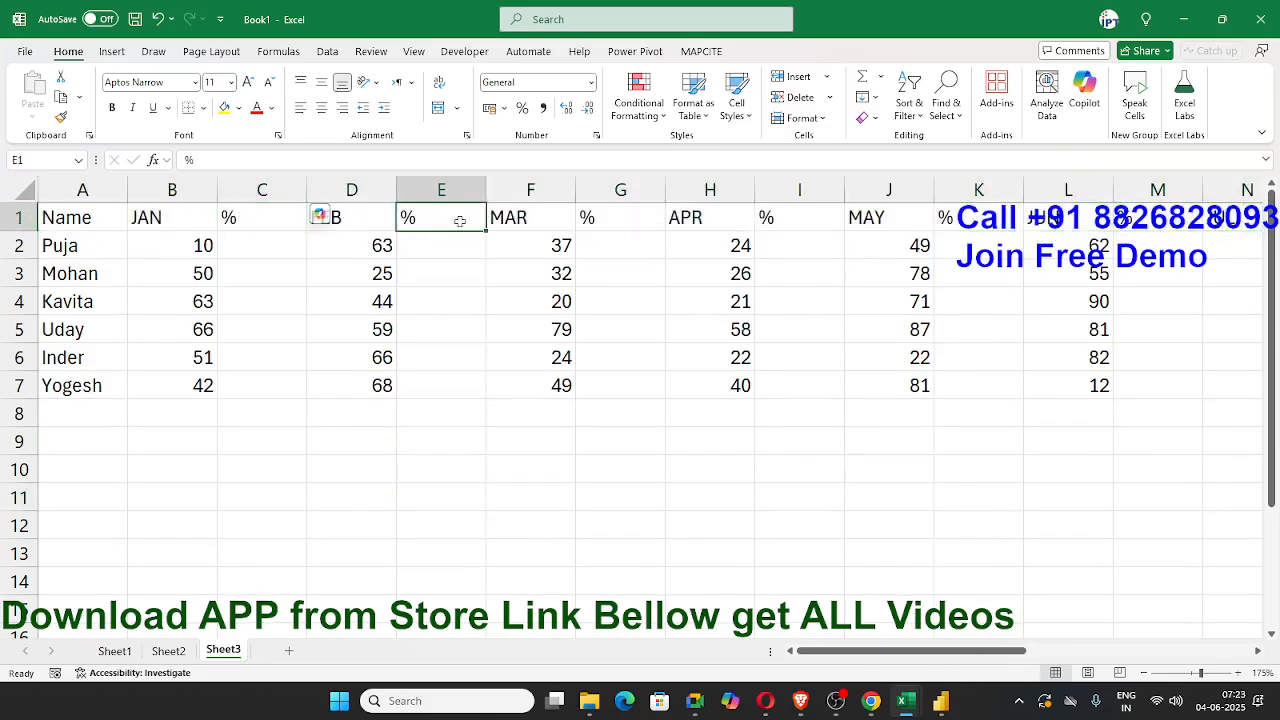
{"action": "left_click", "coordinate": [605, 224]}
{"action": "left_click", "coordinate": [168, 217]}
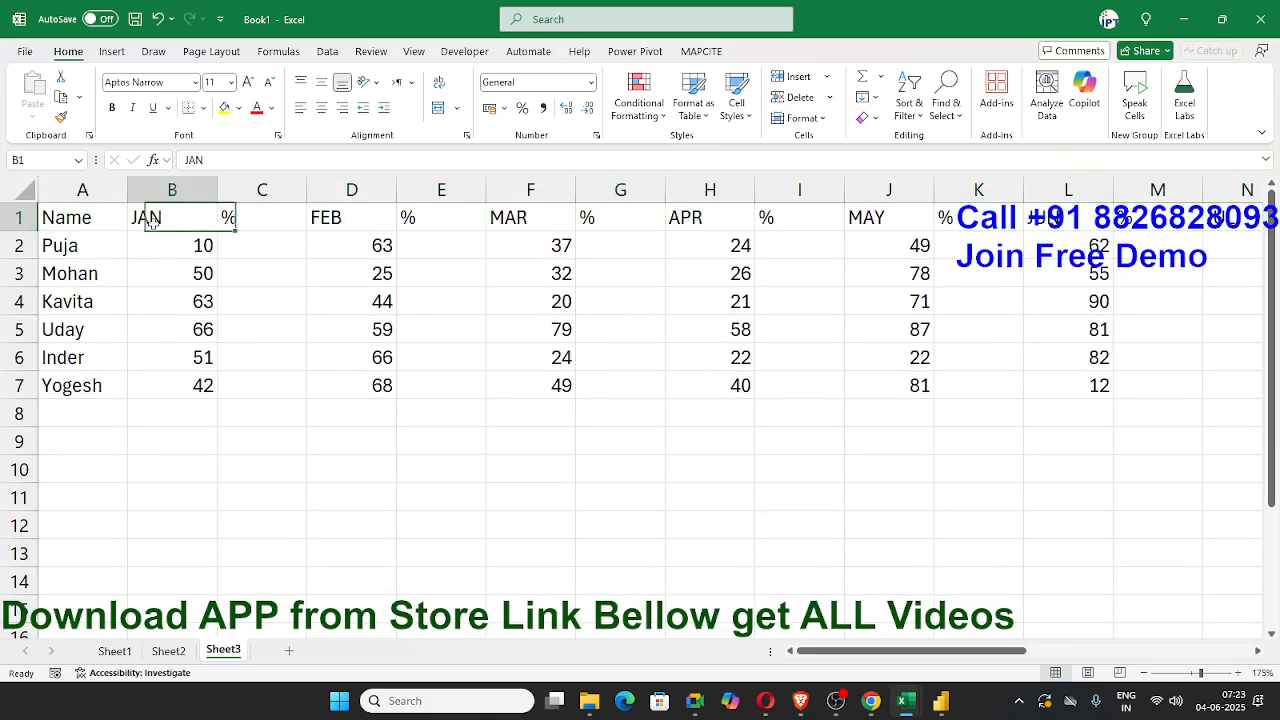
{"action": "left_click", "coordinate": [263, 250]}
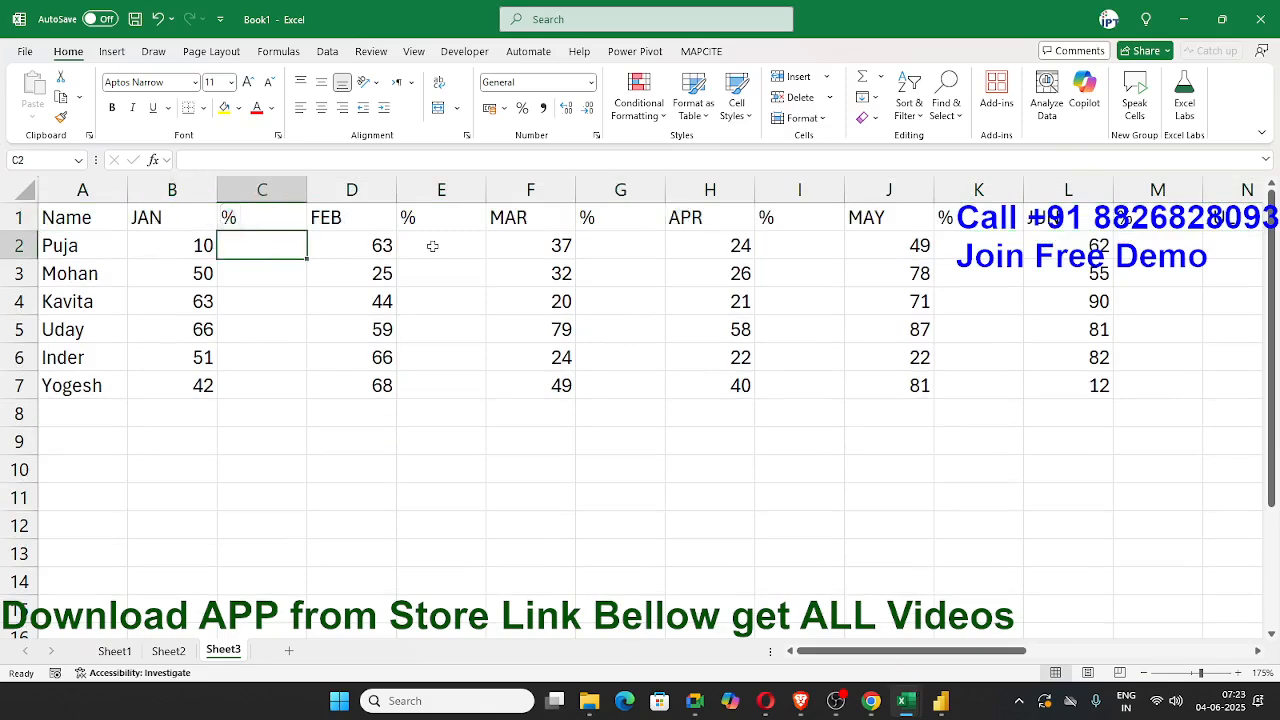
{"action": "left_click", "coordinate": [428, 245]}
{"action": "left_click", "coordinate": [652, 247]}
{"action": "left_click", "coordinate": [800, 250]}
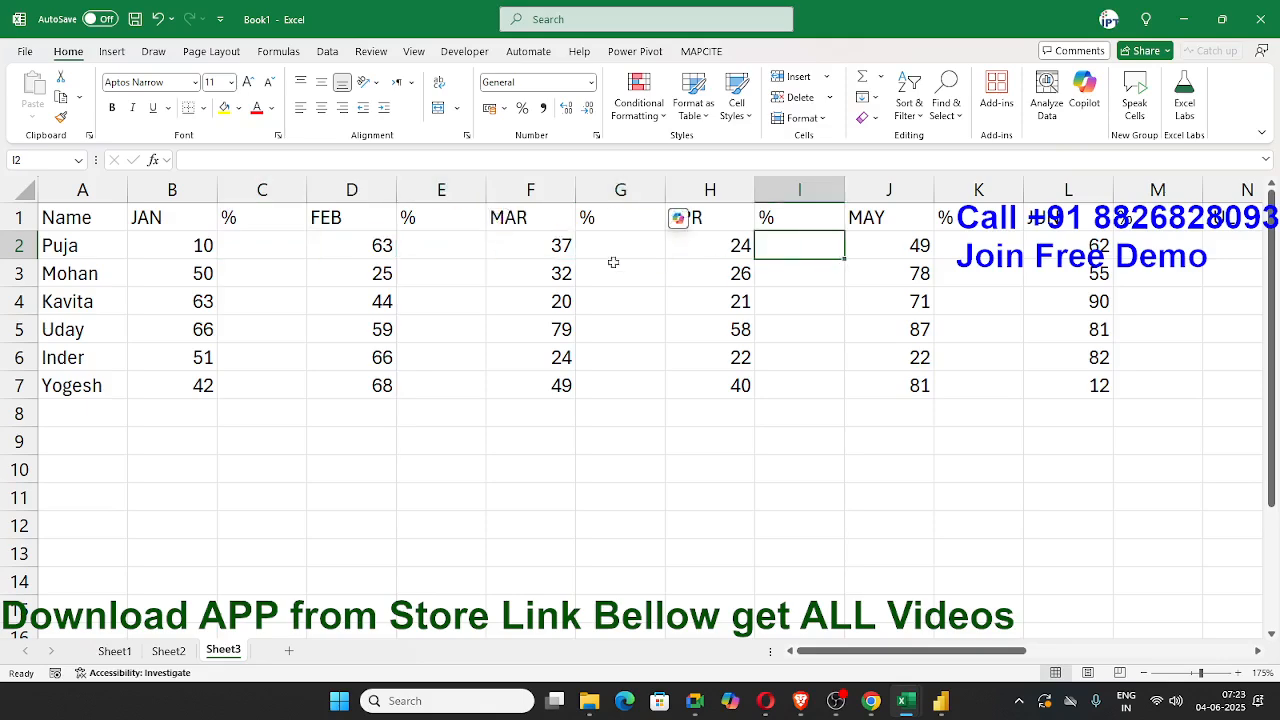
Step: Select only the blank cells within the month and % columns B1:Y7, leaving out the name column
{"action": "left_click", "coordinate": [189, 222]}
{"action": "mouse_move", "coordinate": [867, 650]}
{"action": "left_mouse_down"}
{"action": "mouse_move", "coordinate": [1130, 666]}
{"action": "mouse_move", "coordinate": [820, 627]}
{"action": "left_mouse_up"}
{"action": "left_click", "coordinate": [1134, 389], "text": "shift"}
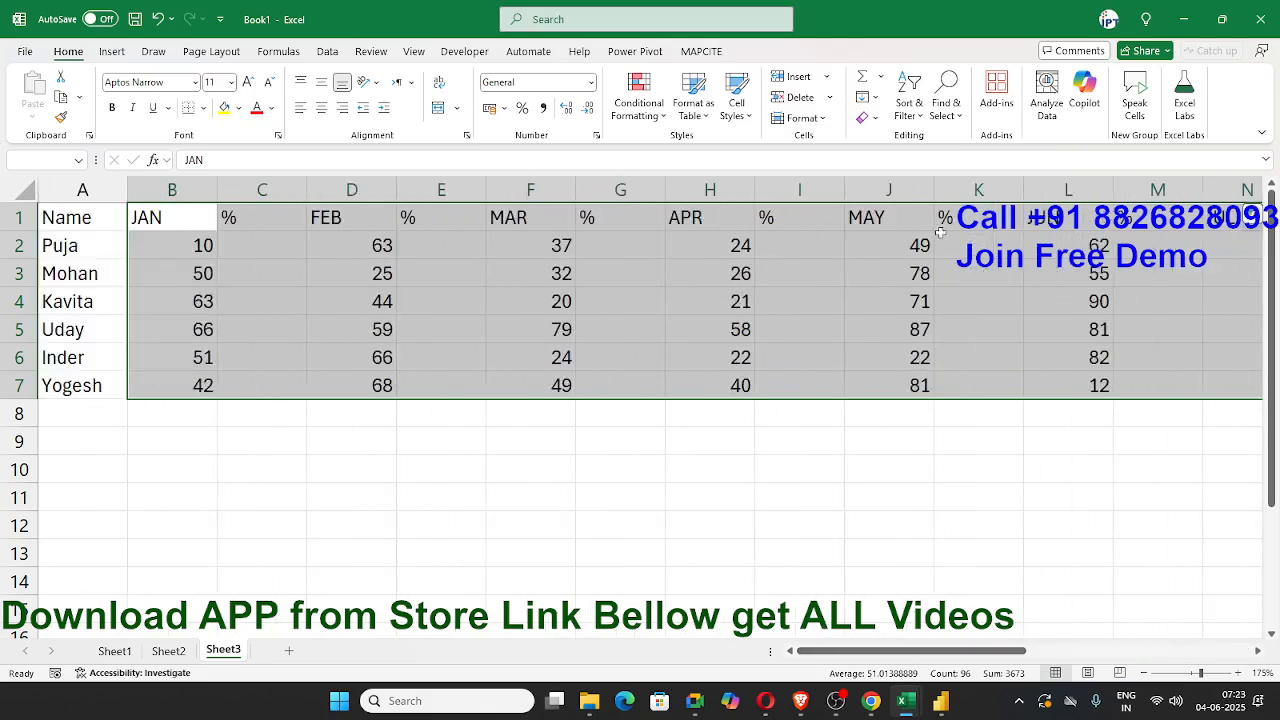
{"action": "left_click", "coordinate": [950, 110]}
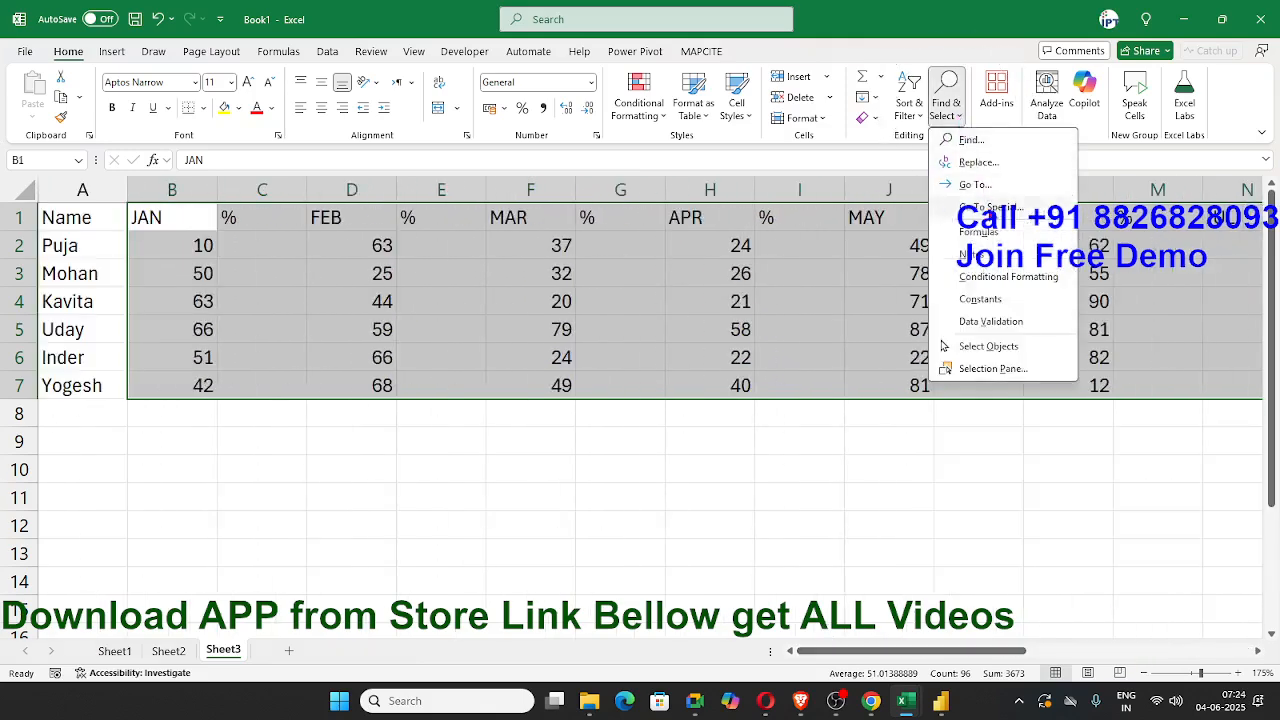
{"action": "key", "text": "ctrl"}
{"action": "left_click", "coordinate": [988, 207]}
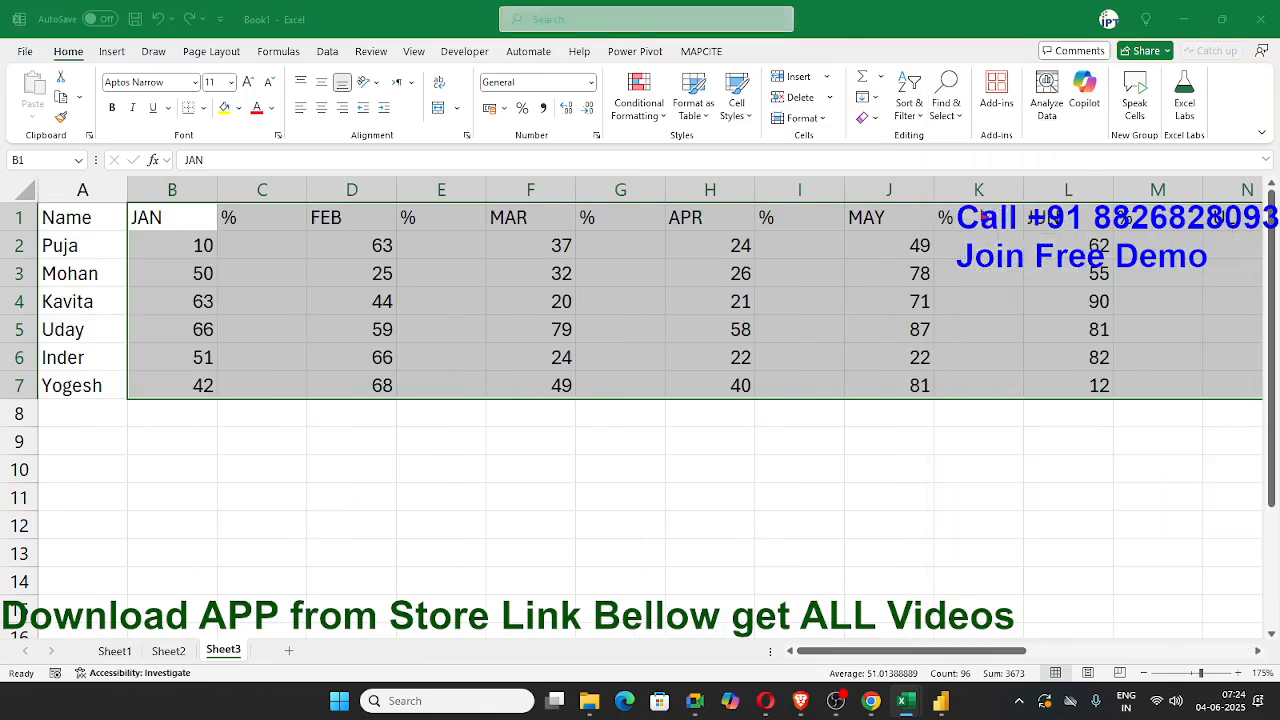
{"action": "key", "text": "ctrl"}
{"action": "left_click", "coordinate": [632, 377]}
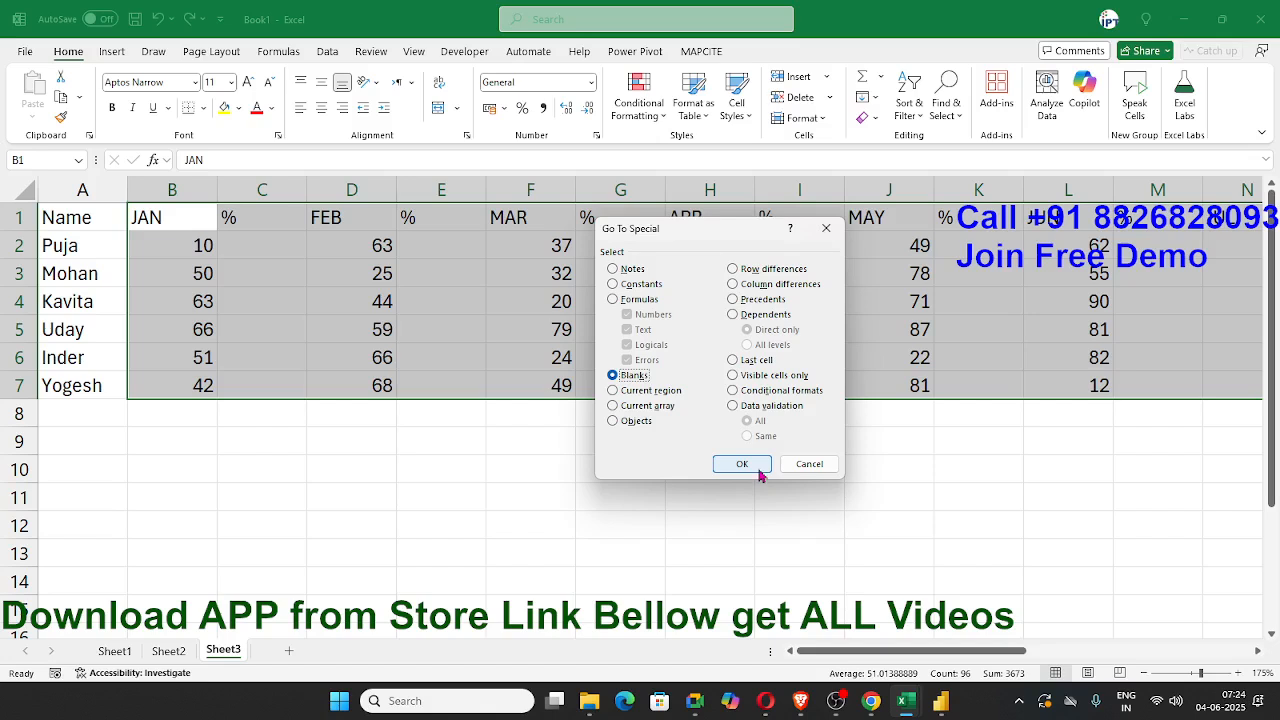
{"action": "left_click", "coordinate": [742, 464]}
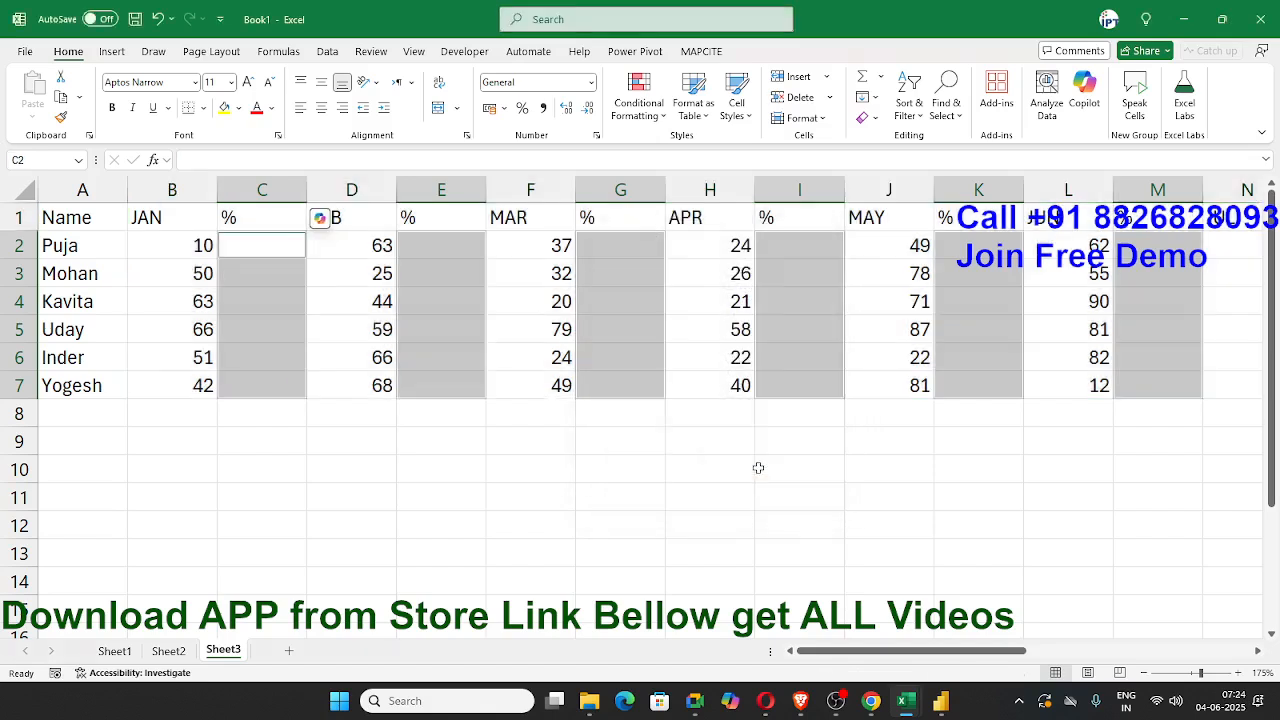
Step: Fill all the selected blank cells at once with the formula =B2/70 and format them as percentages
{"action": "type", "text": "="}
{"action": "key", "text": "Left"}
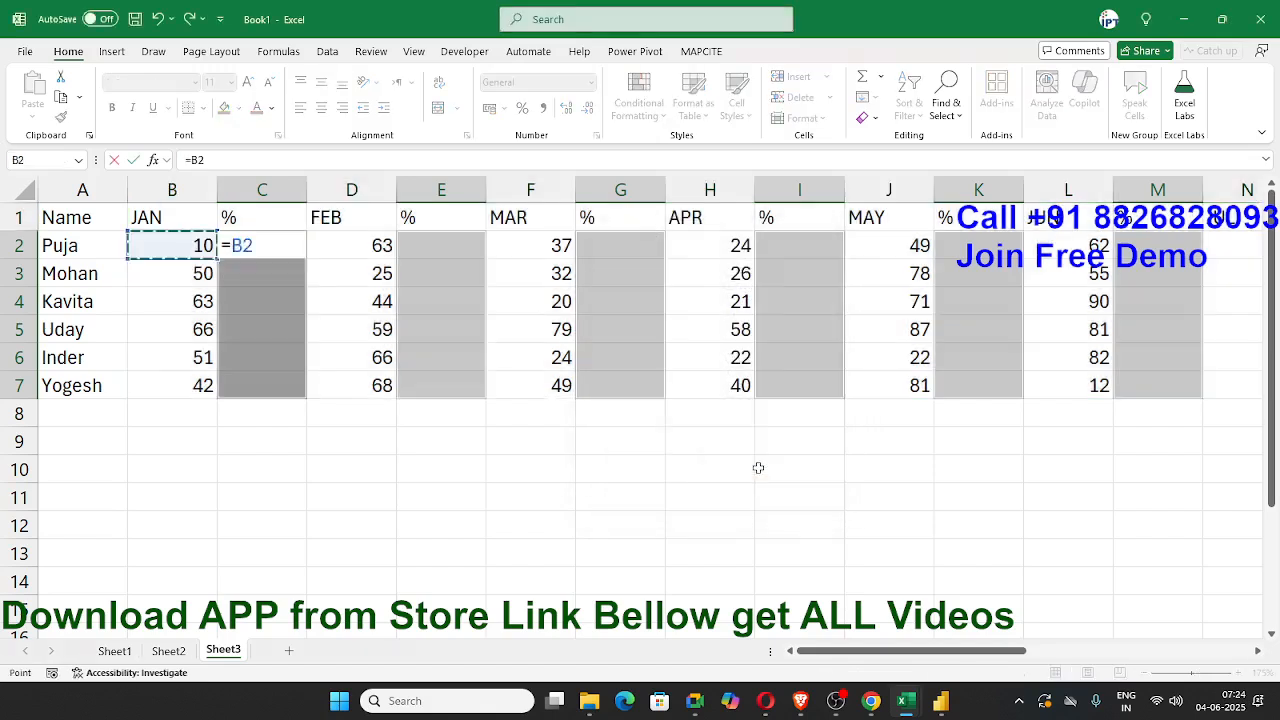
{"action": "type", "text": "/70"}
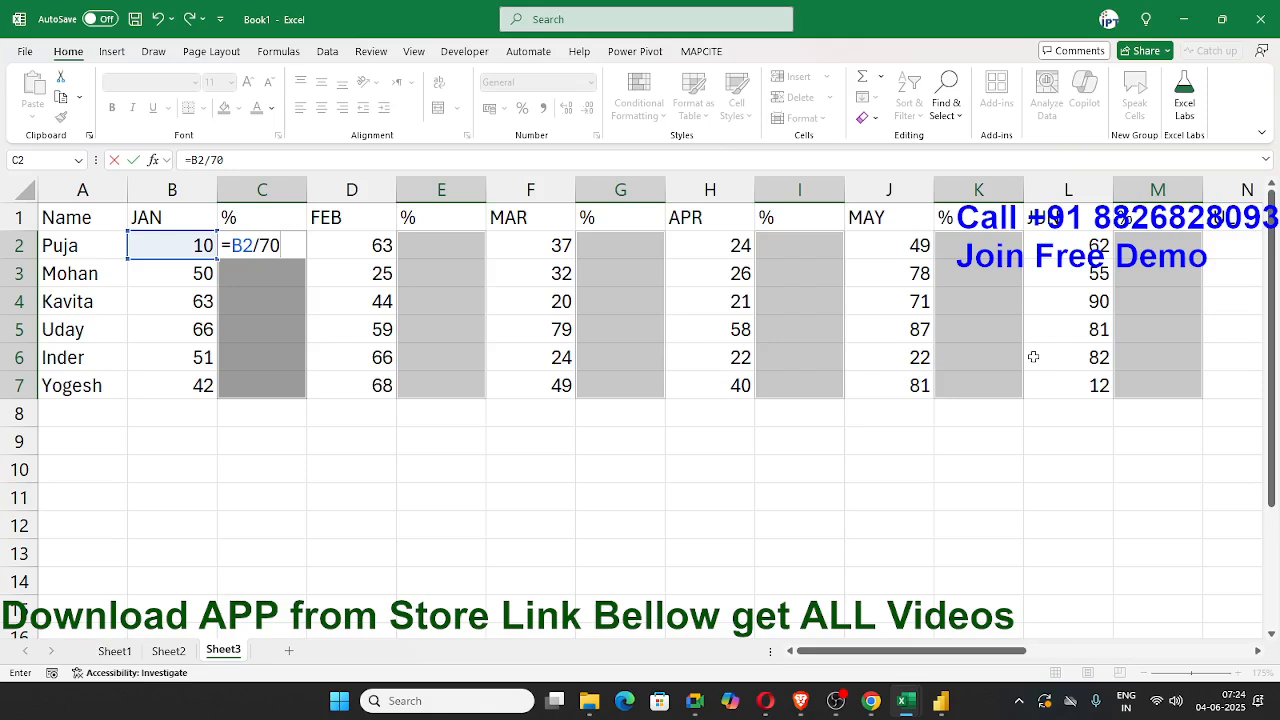
{"action": "key", "text": "ctrl+Return"}
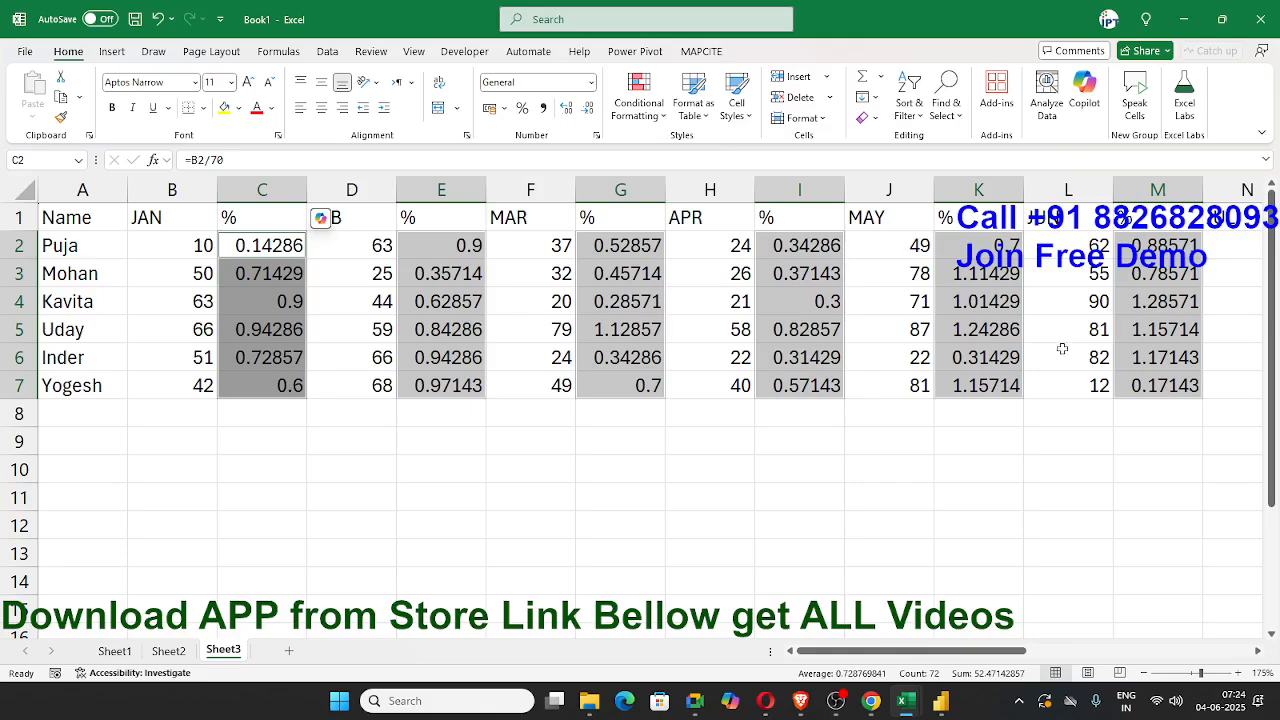
{"action": "left_click_drag", "start_coordinate": [1000, 651], "coordinate": [888, 652]}
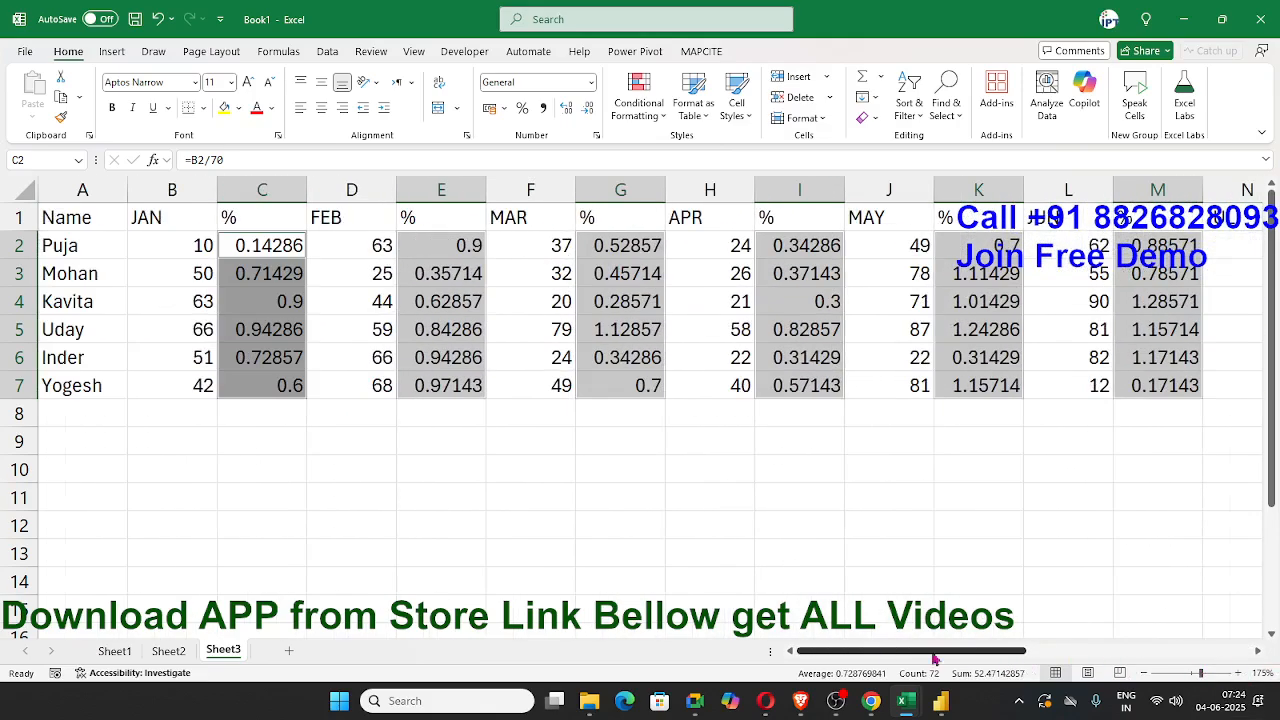
{"action": "left_click", "coordinate": [522, 110]}
Step: Switch to the DS_Course PDF in Chrome and look through the Data Analyst curriculum on page 3
{"action": "mouse_move", "coordinate": [940, 702]}
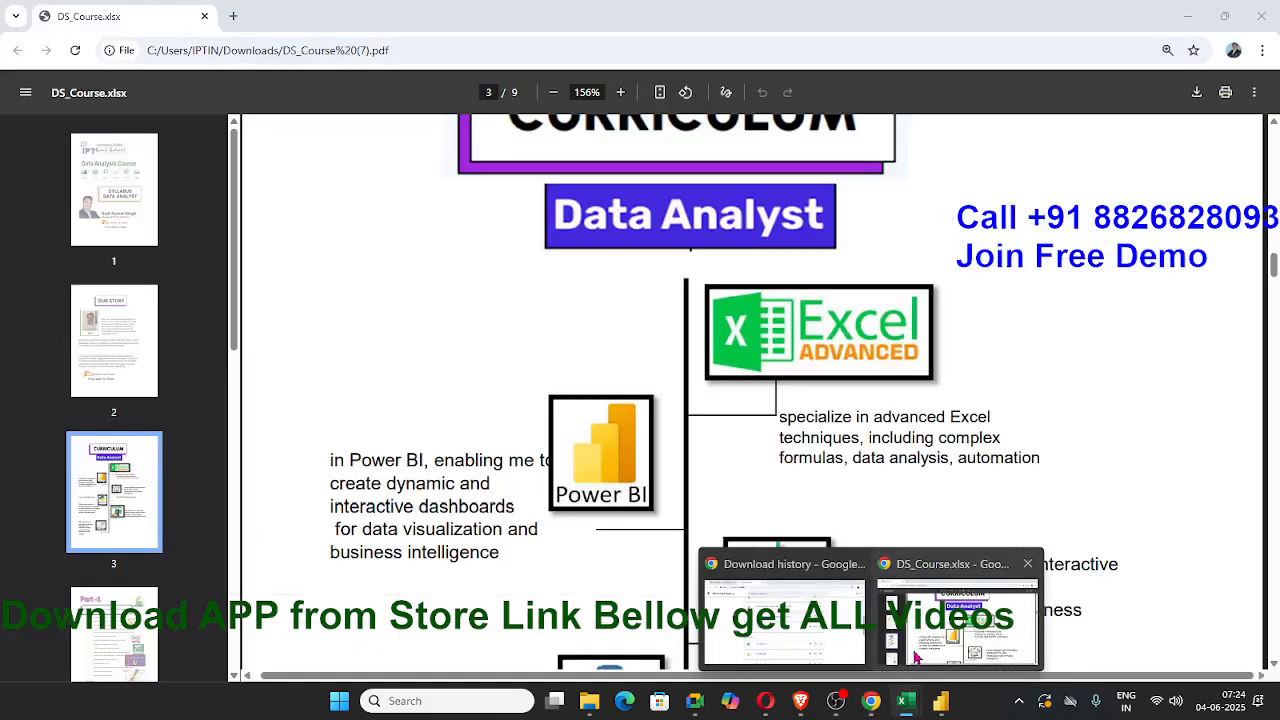
{"action": "left_click", "coordinate": [913, 651]}
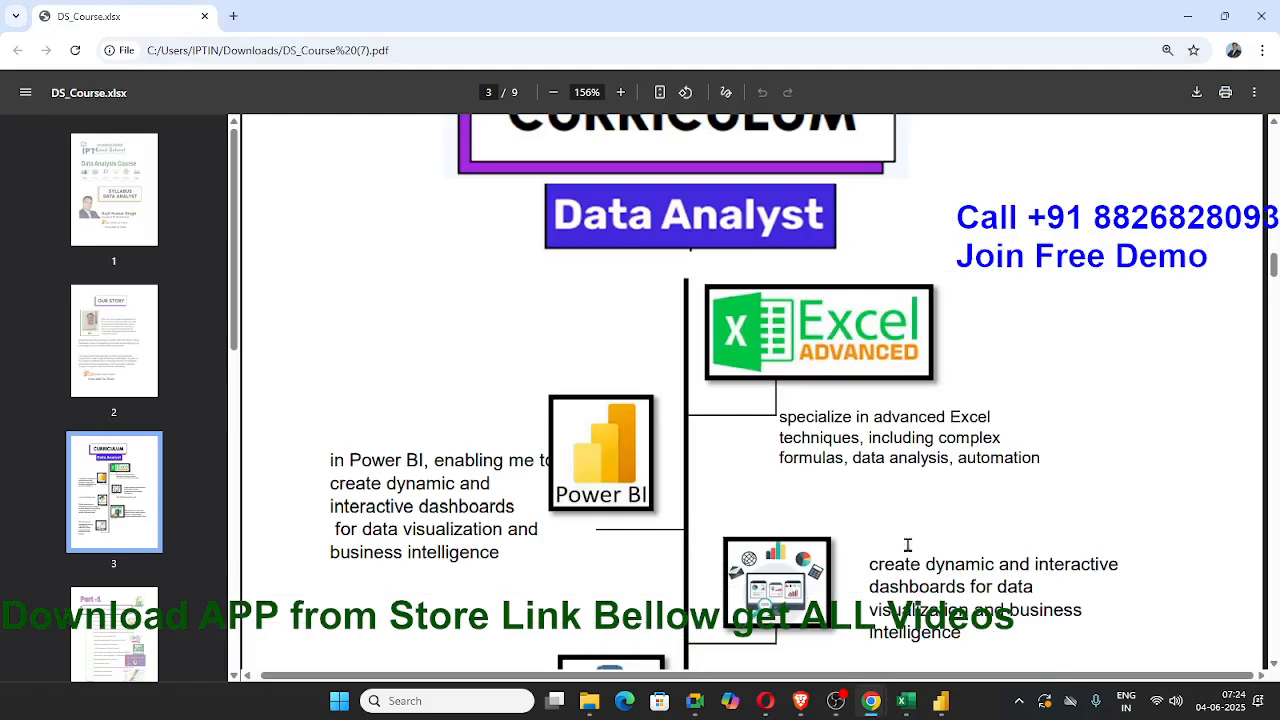
{"action": "scroll", "coordinate": [703, 489], "scroll_direction": "down", "scroll_amount": 4}
{"action": "scroll", "coordinate": [703, 489], "scroll_direction": "down", "scroll_amount": 2}
{"action": "scroll", "coordinate": [703, 489], "scroll_direction": "up", "scroll_amount": 6}
{"action": "scroll", "coordinate": [703, 489], "scroll_direction": "up", "scroll_amount": 1}
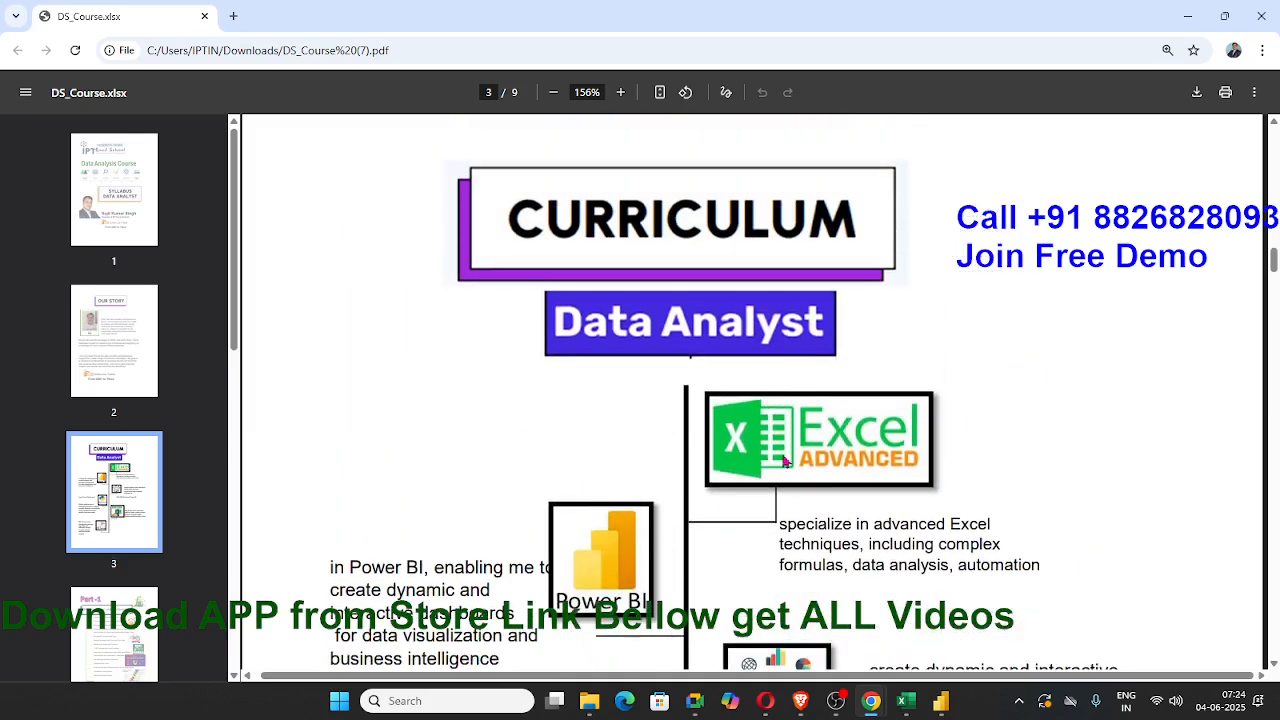
{"action": "scroll", "coordinate": [785, 456], "scroll_direction": "down", "scroll_amount": 3}
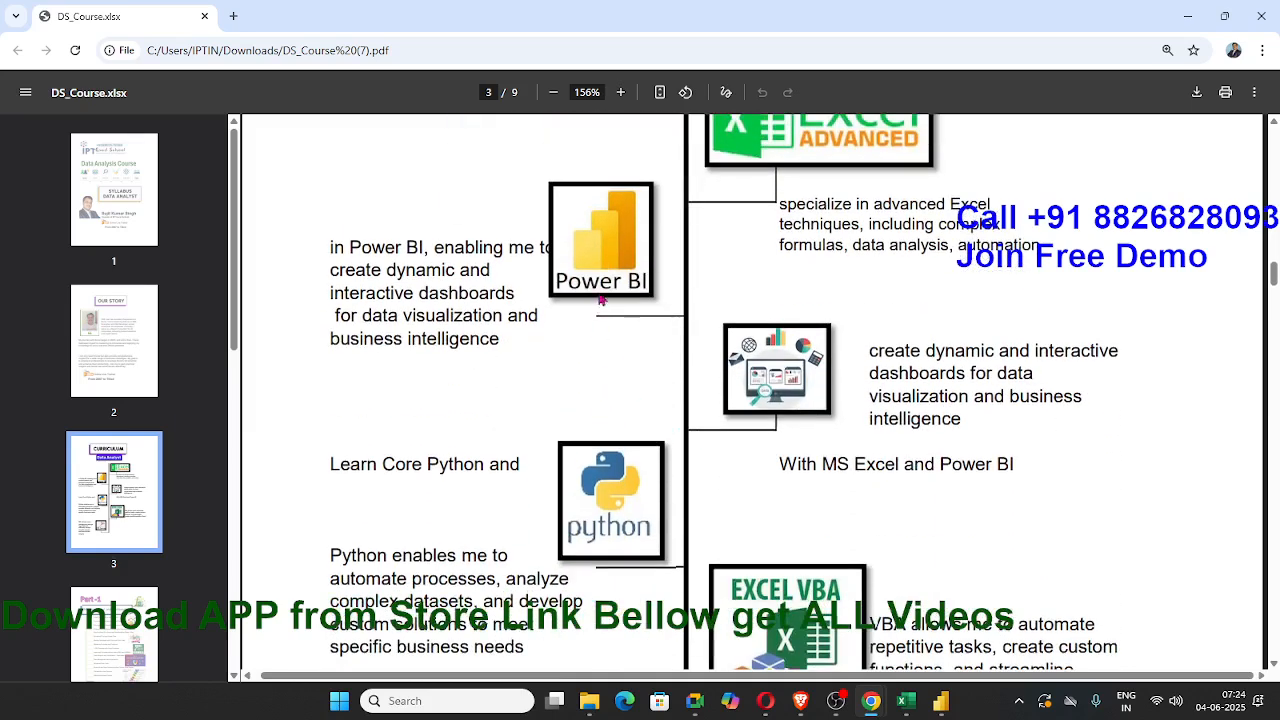